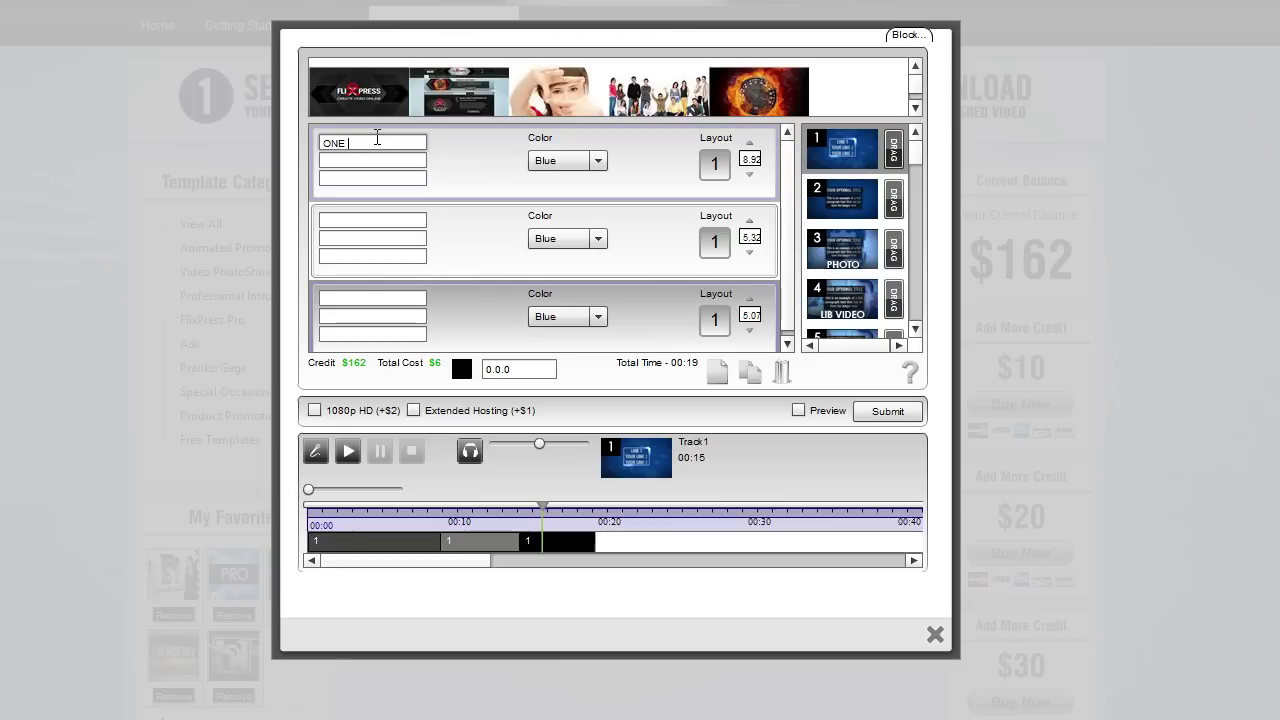
Step: Fill the first block's top two text lines with "ONE LINE" and "MORE LINES"
left_click(372, 162)
type("MORE LINES")
key("Tab")
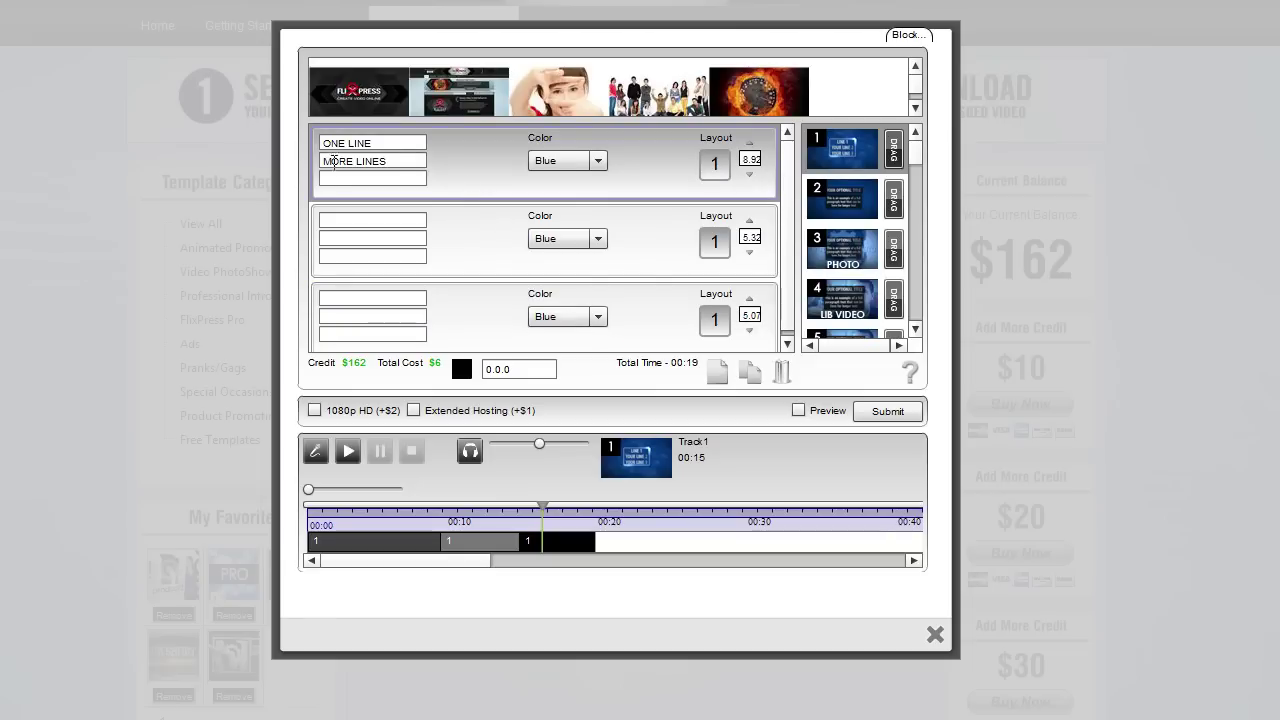
Step: Preview the sample video of layout 2, pausing on its title and body text, and close the preview
left_click(855, 205)
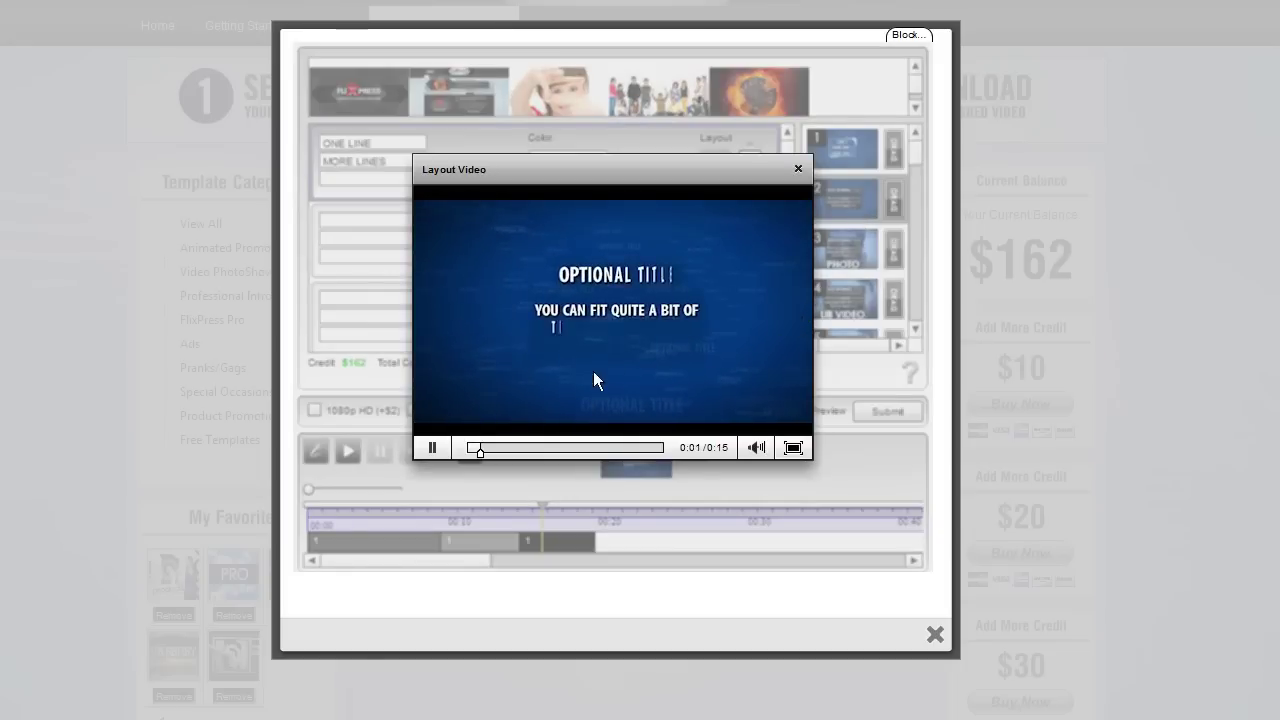
left_click(432, 448)
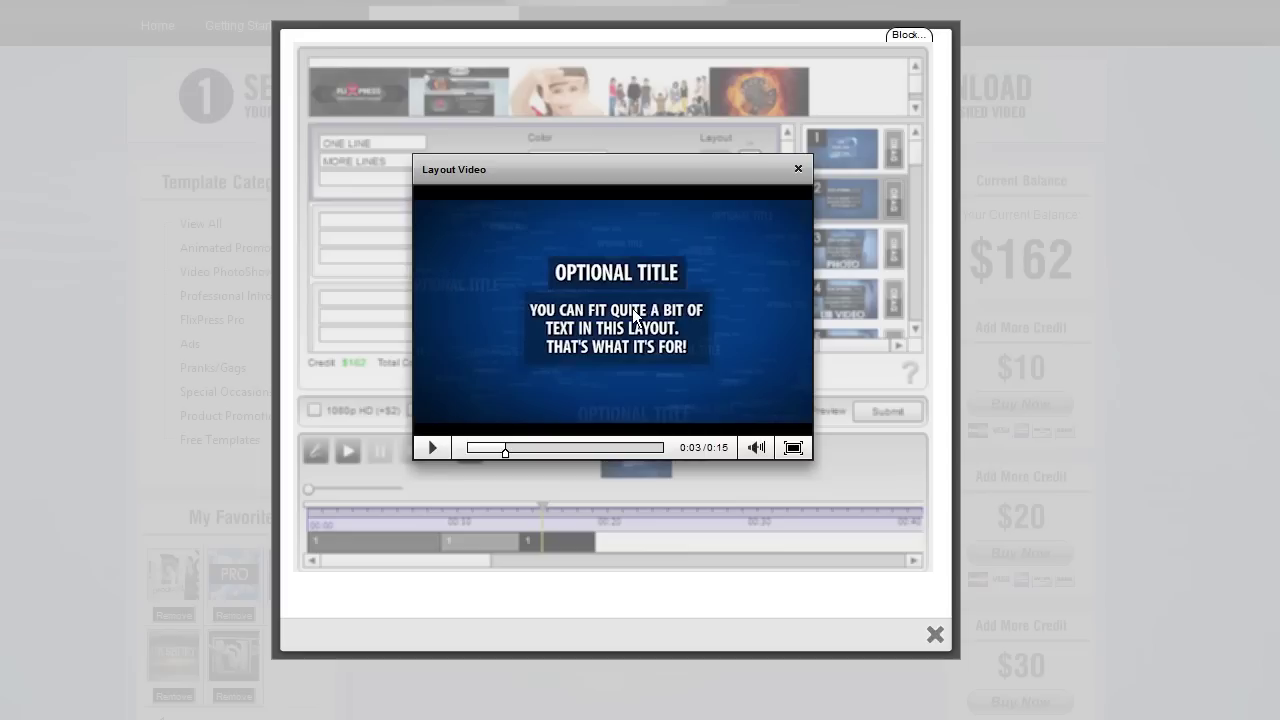
left_click_drag(649, 163, 658, 143)
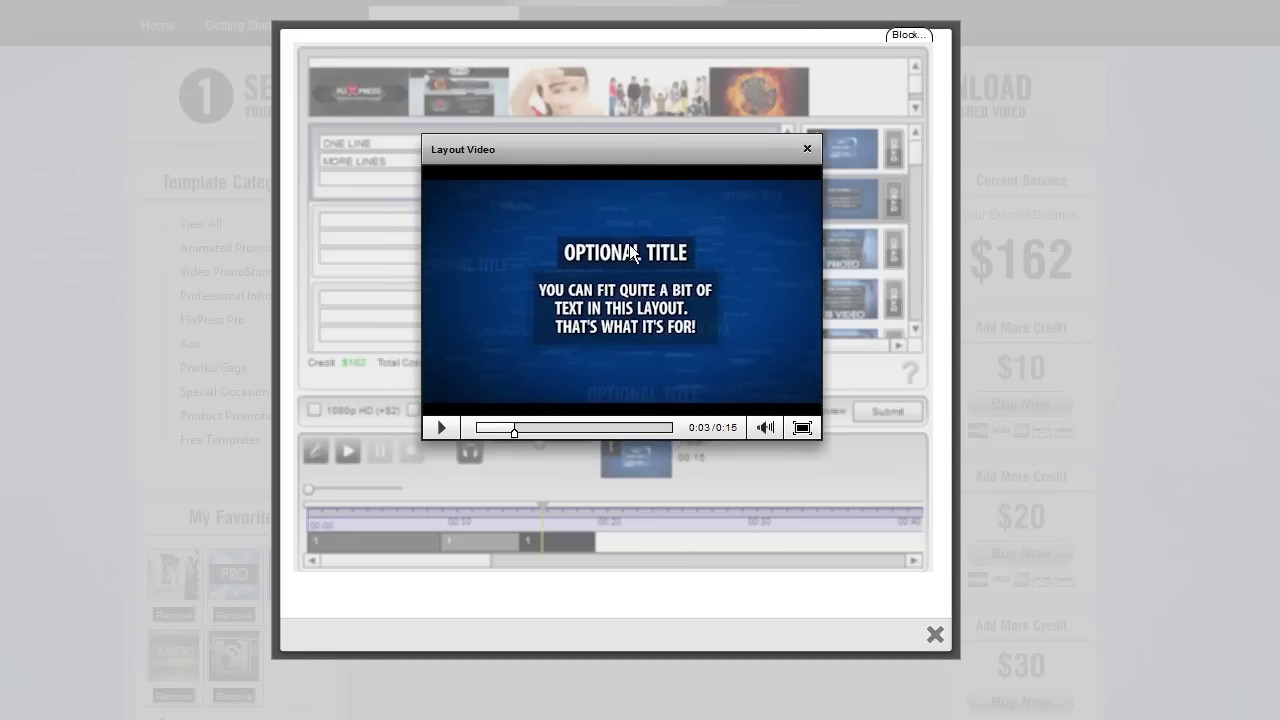
left_click_drag(745, 152, 740, 168)
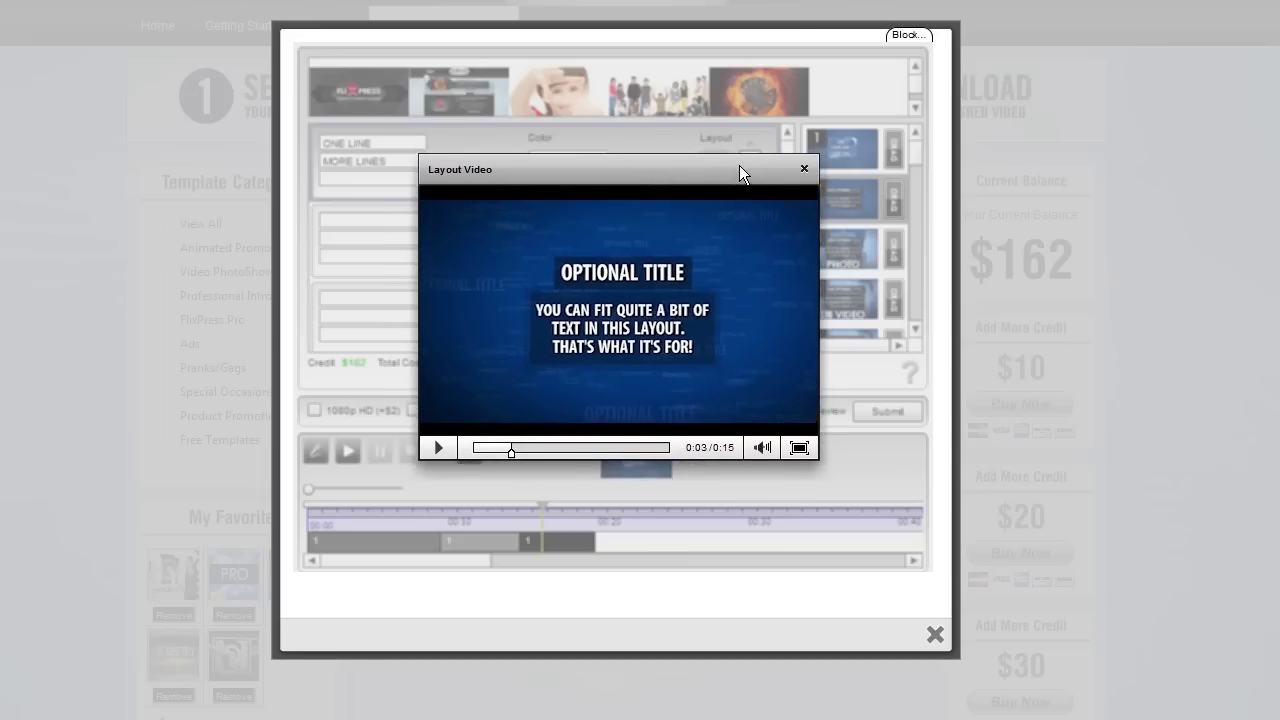
left_click(808, 168)
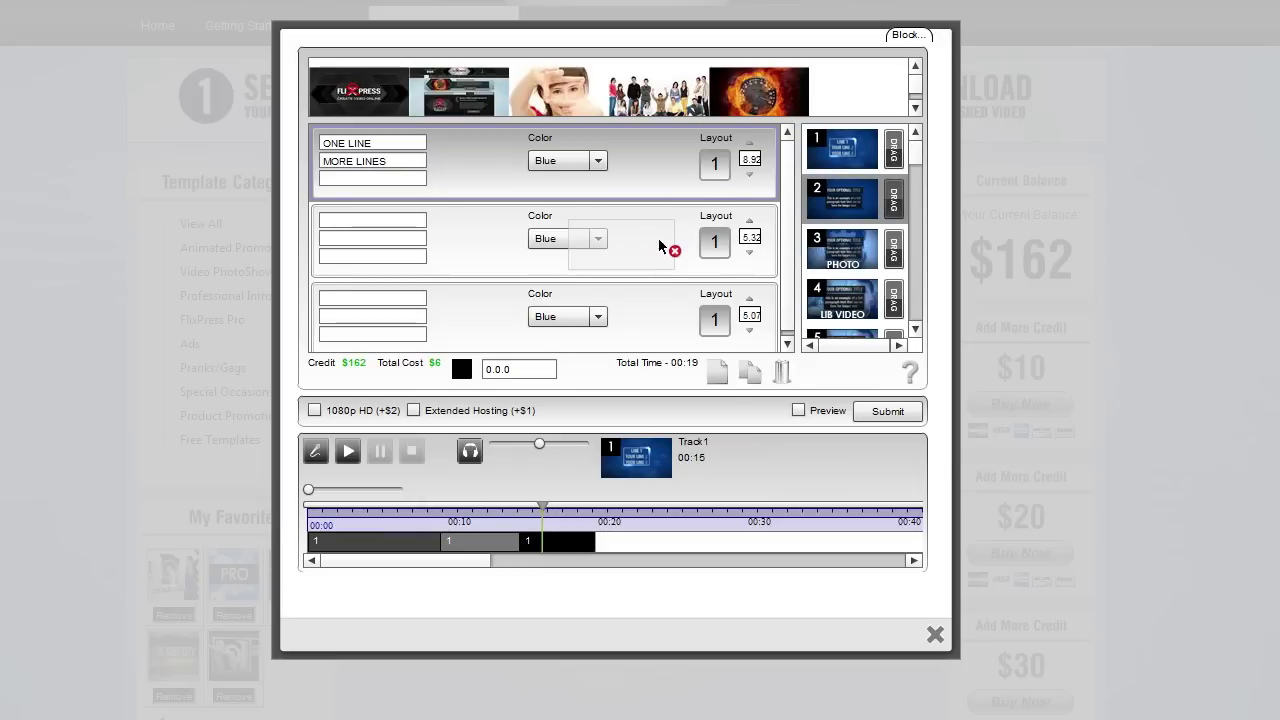
Step: Apply layout 2 to the second block
left_click(713, 240)
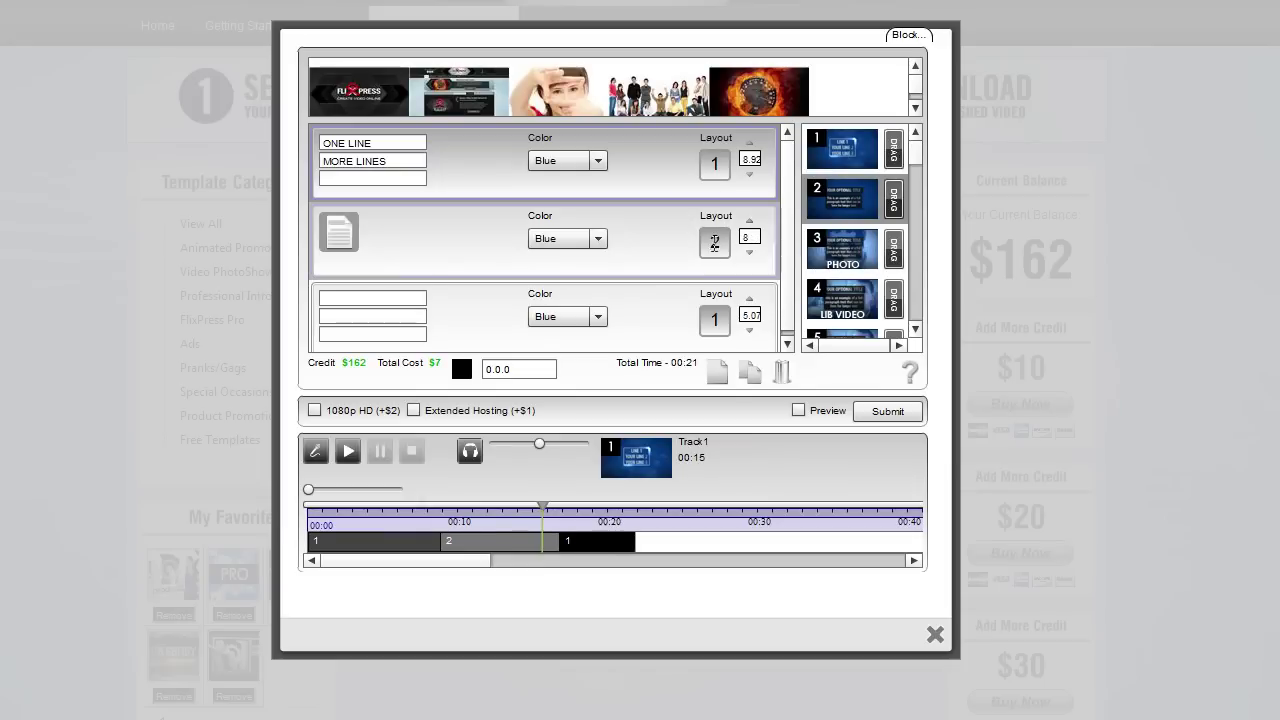
left_click(343, 243)
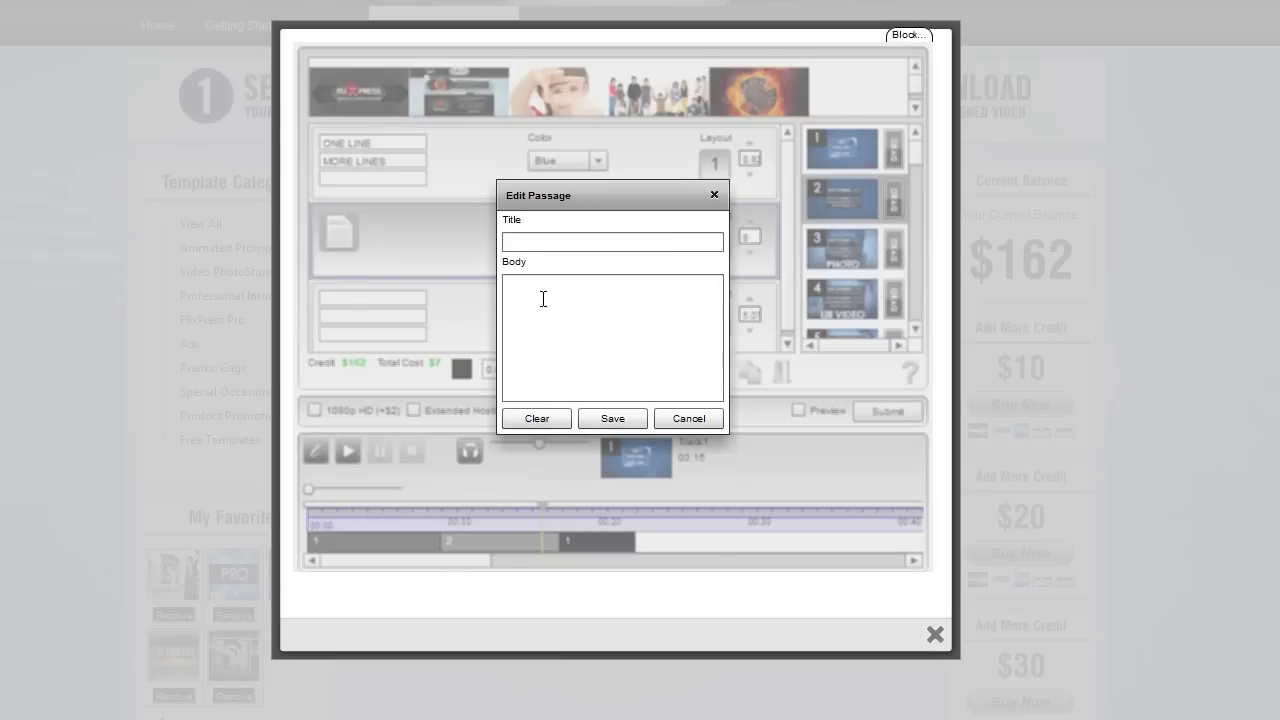
left_click(713, 195)
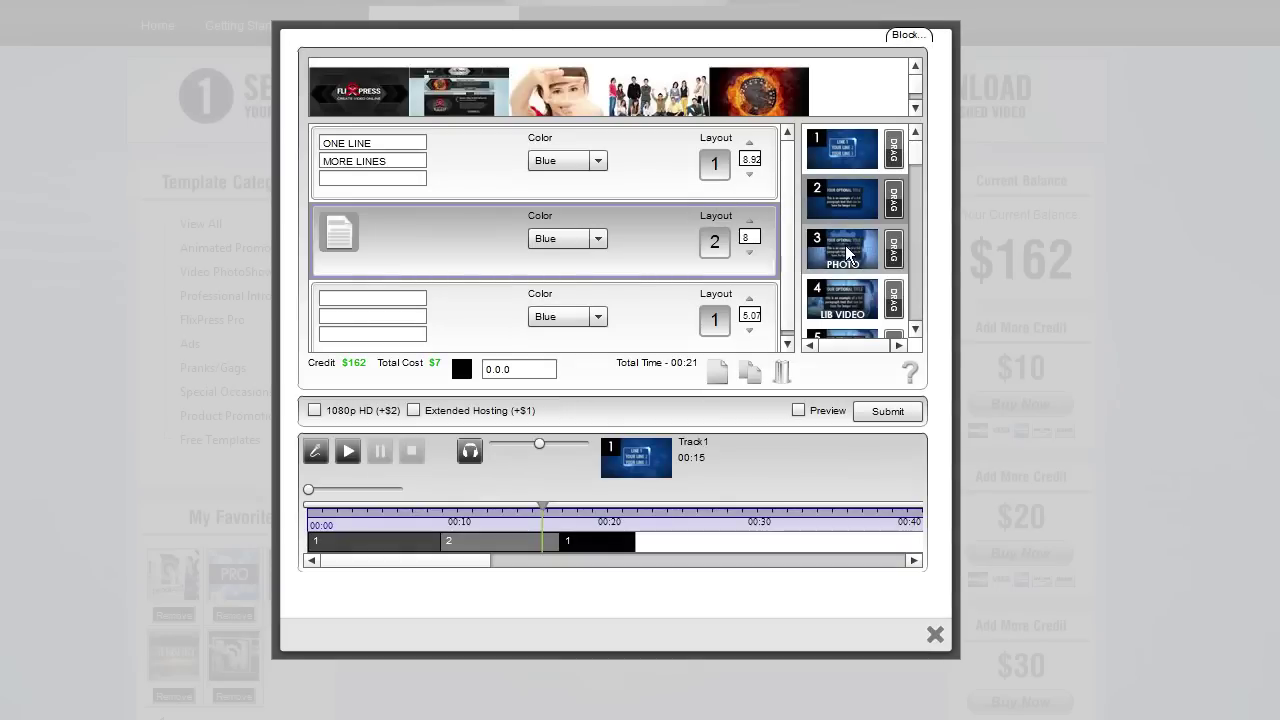
mouse_move(913, 156)
left_mouse_down()
mouse_move(902, 186)
mouse_move(914, 147)
left_mouse_up()
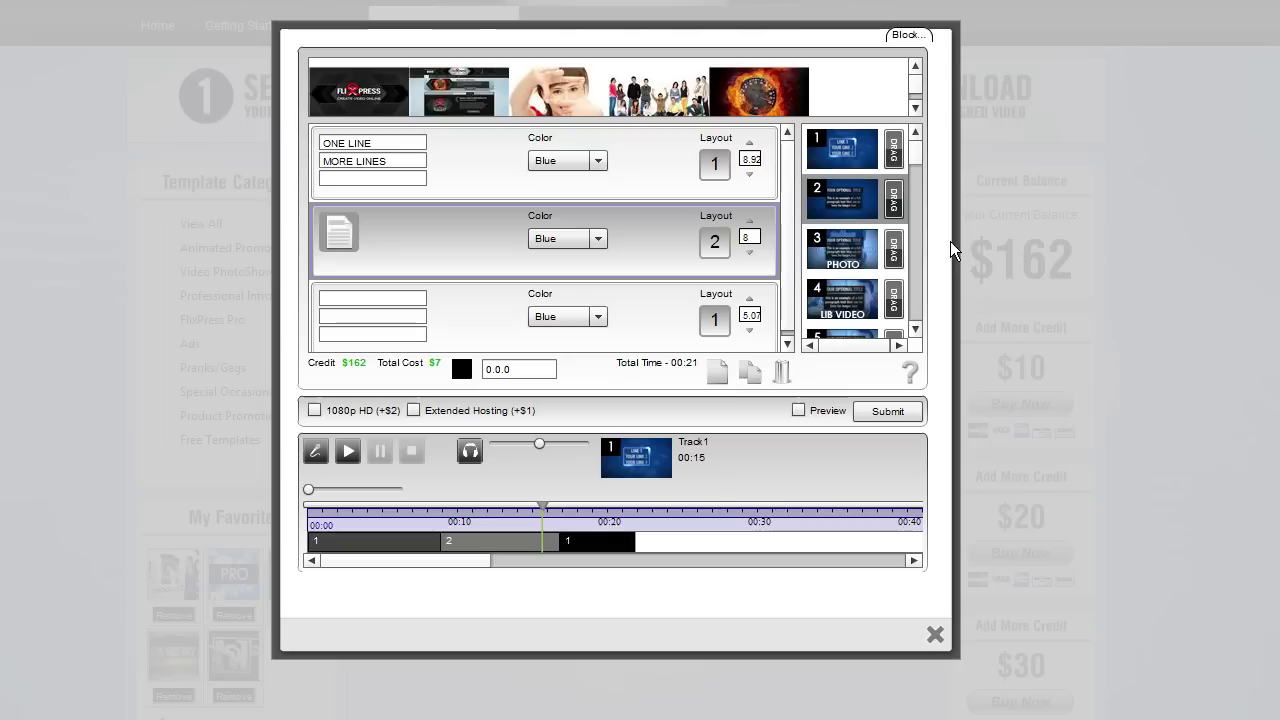
left_click_drag(894, 194, 717, 237)
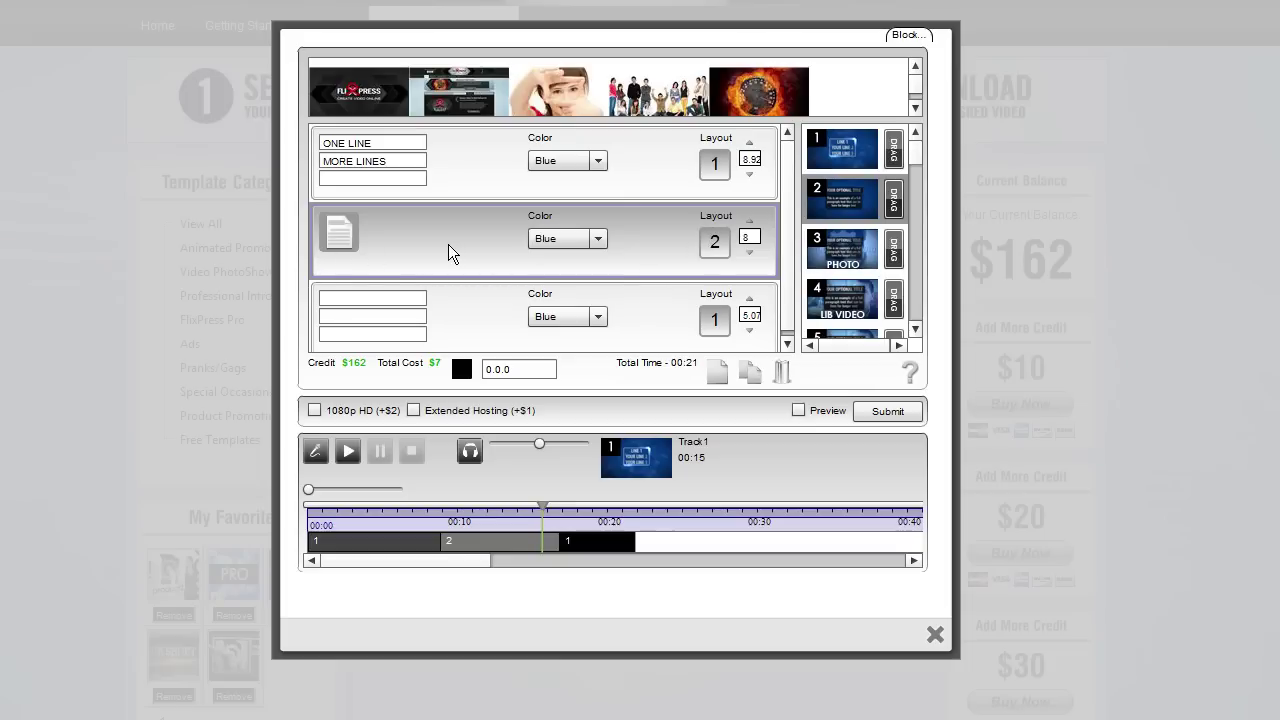
Step: Give the second block's passage a body starting "THIS IS A LONGER TEXT THAT WILL NOT SHRINK", leaving the title empty, and save it
left_click(337, 237)
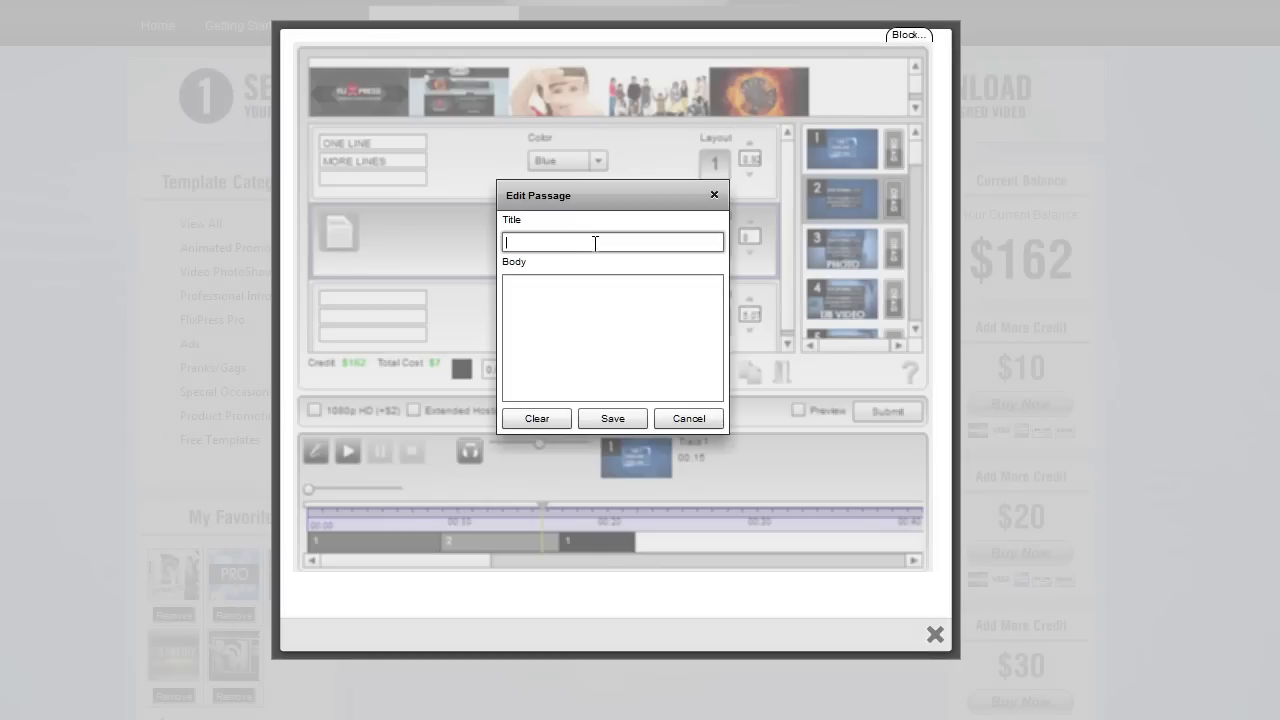
left_click(634, 307)
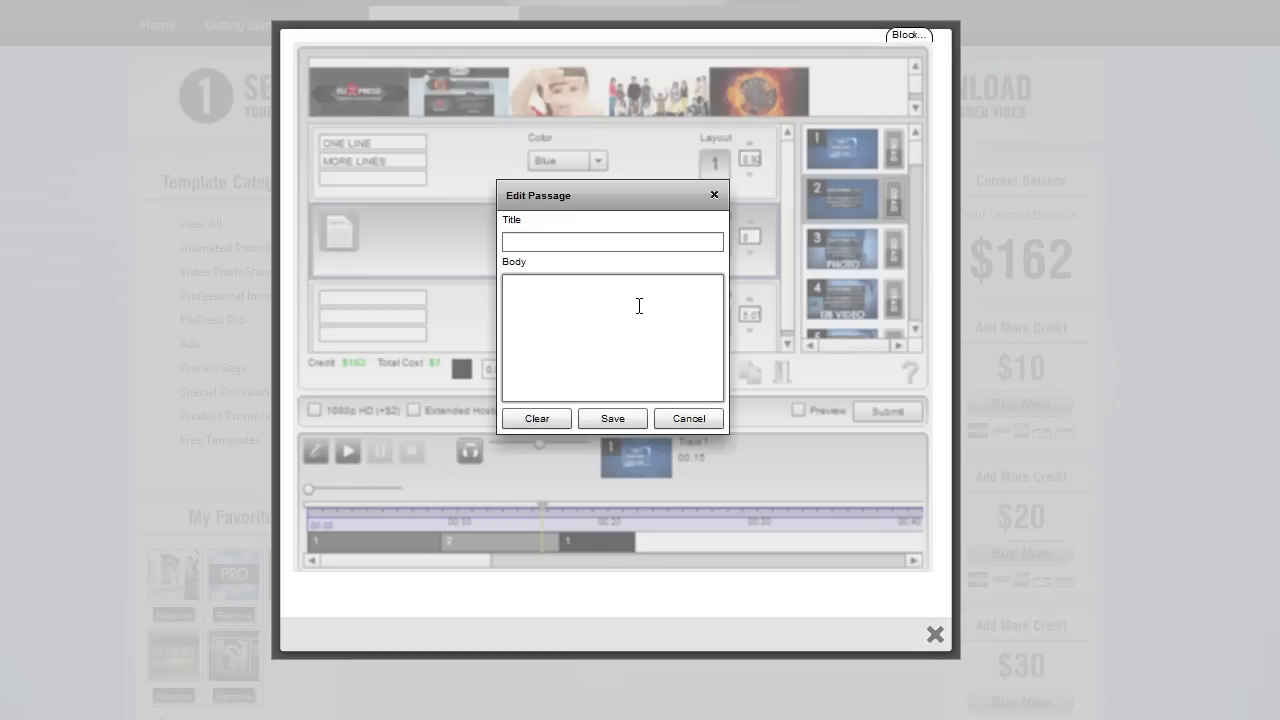
type("THIS IS A LONG ER TEXT THAT WILL NOT SHRINK ONTHE")
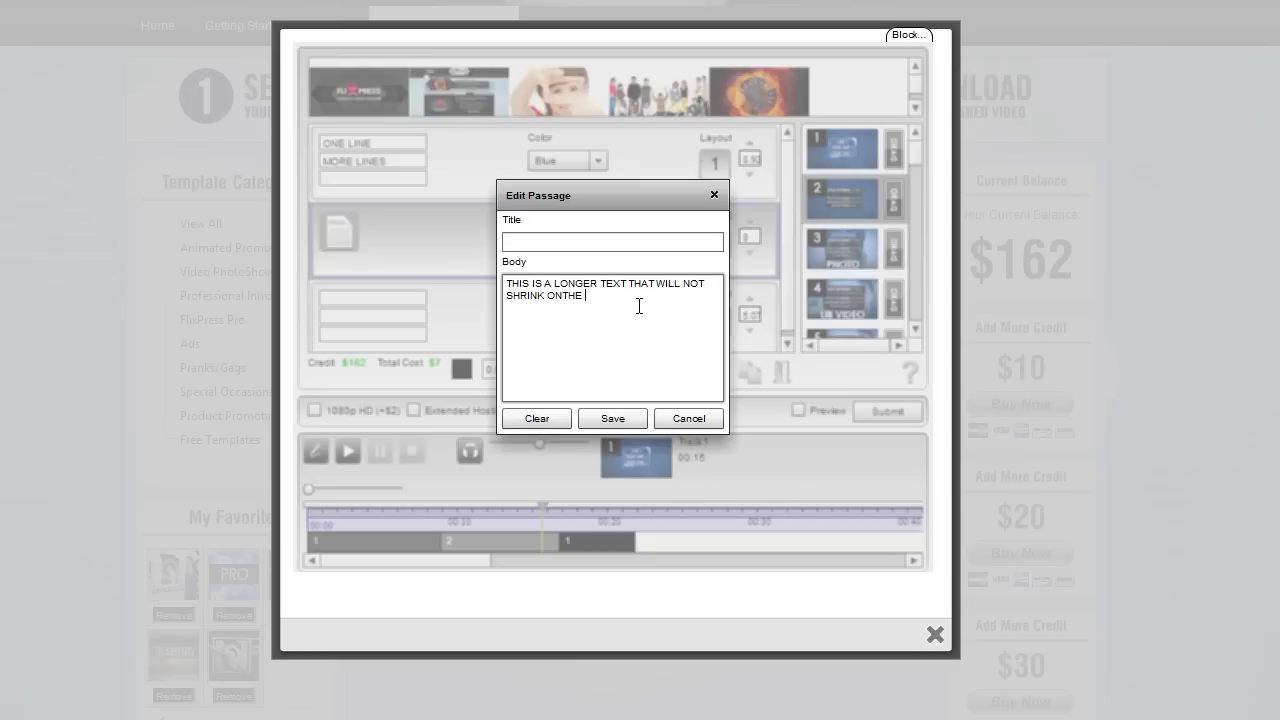
key("BackSpace")
key("BackSpace")
type("THE")
left_click(612, 419)
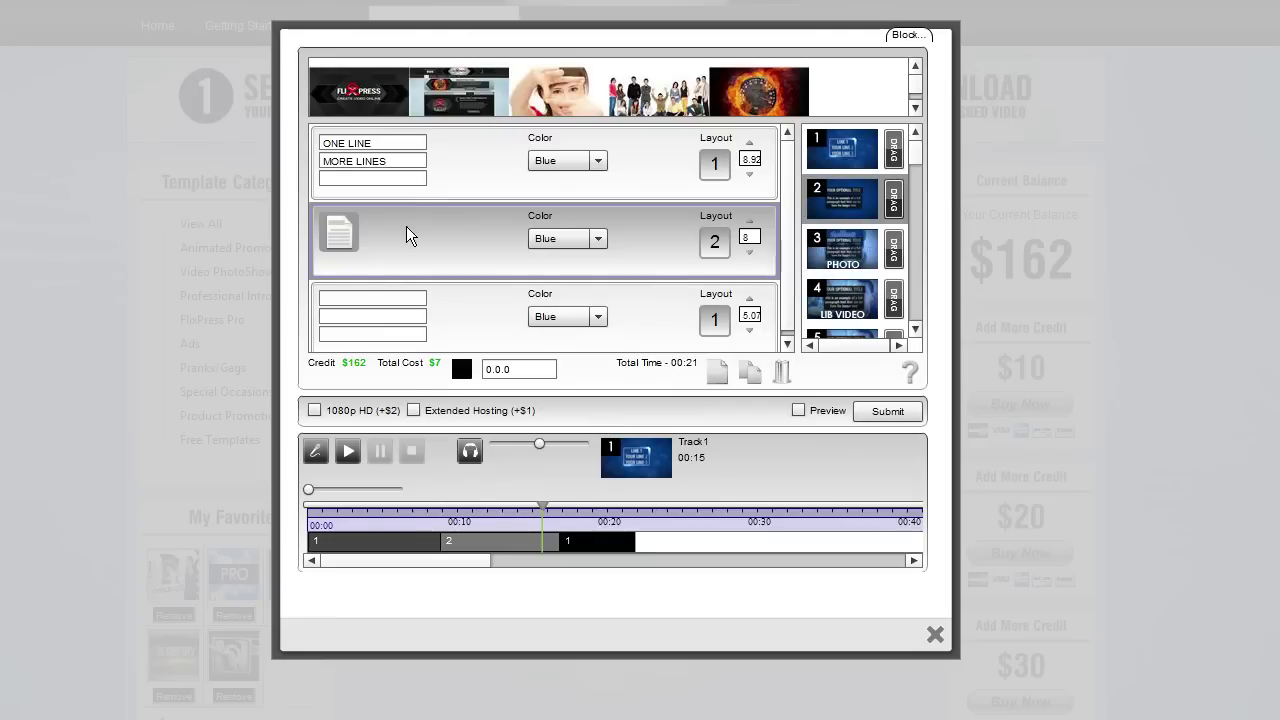
Step: Set the color of the second block and the first block to Red
left_click(598, 240)
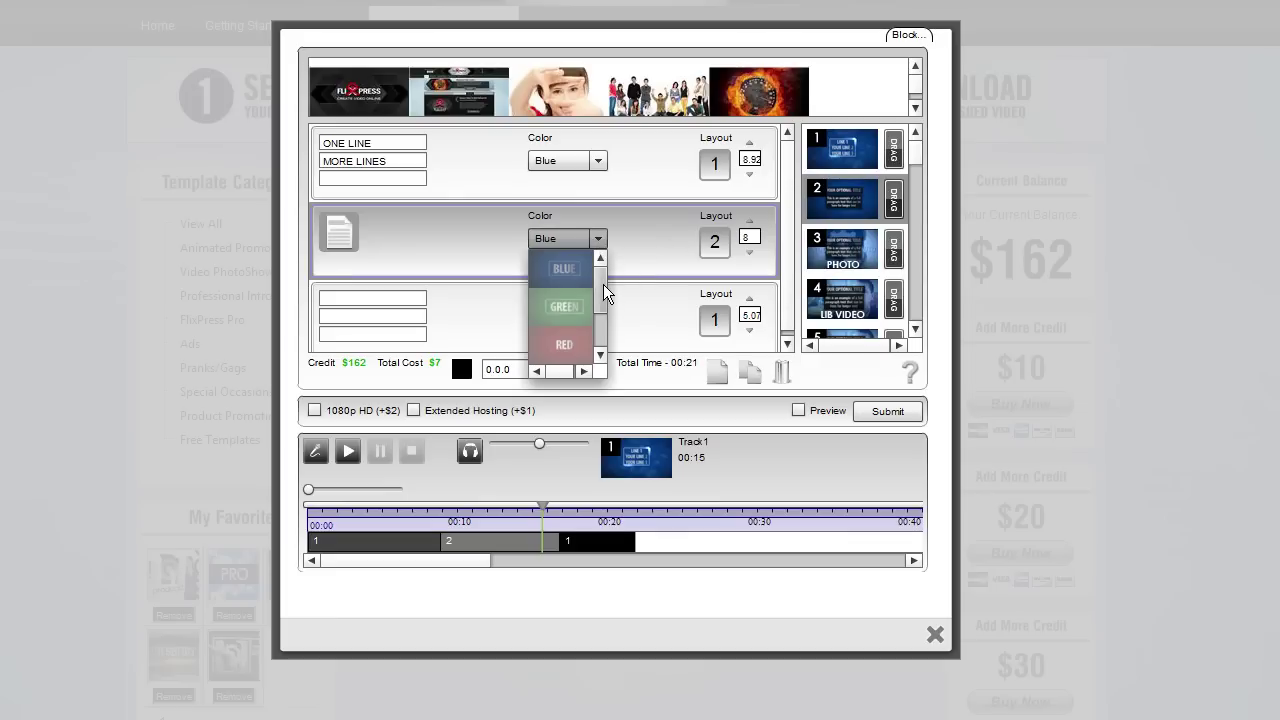
left_click_drag(601, 283, 601, 322)
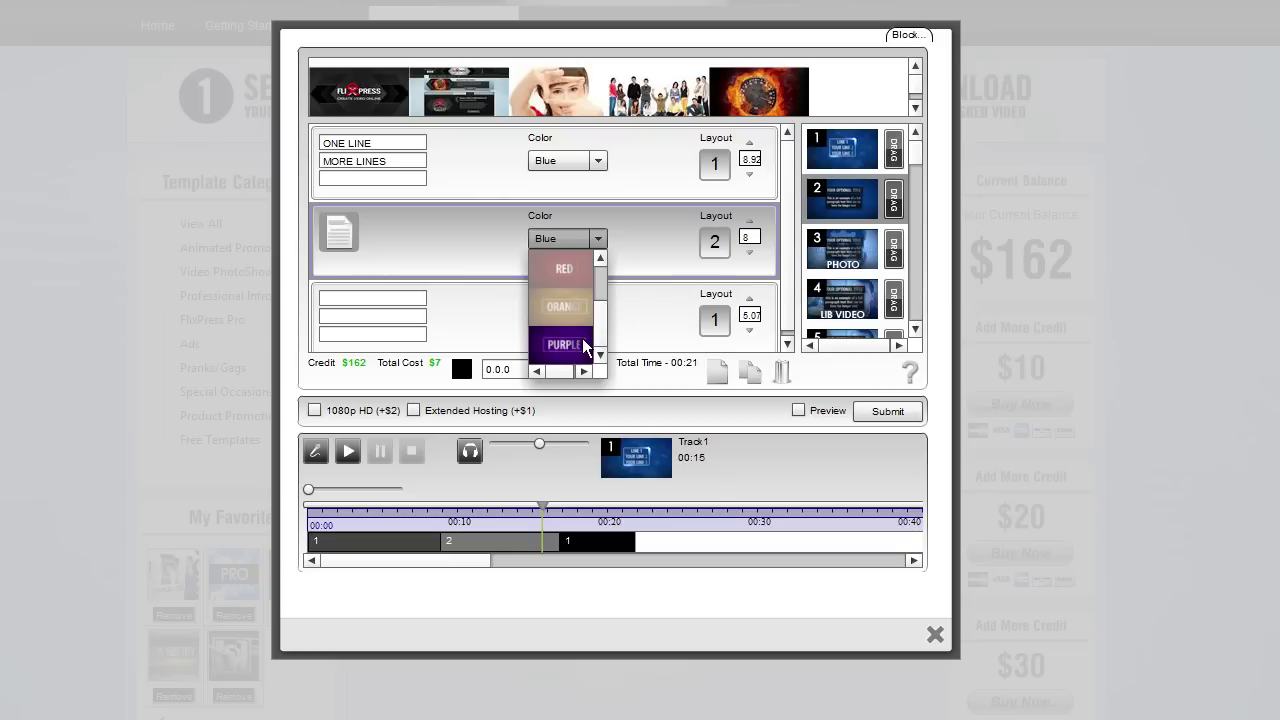
left_click_drag(599, 320, 602, 314)
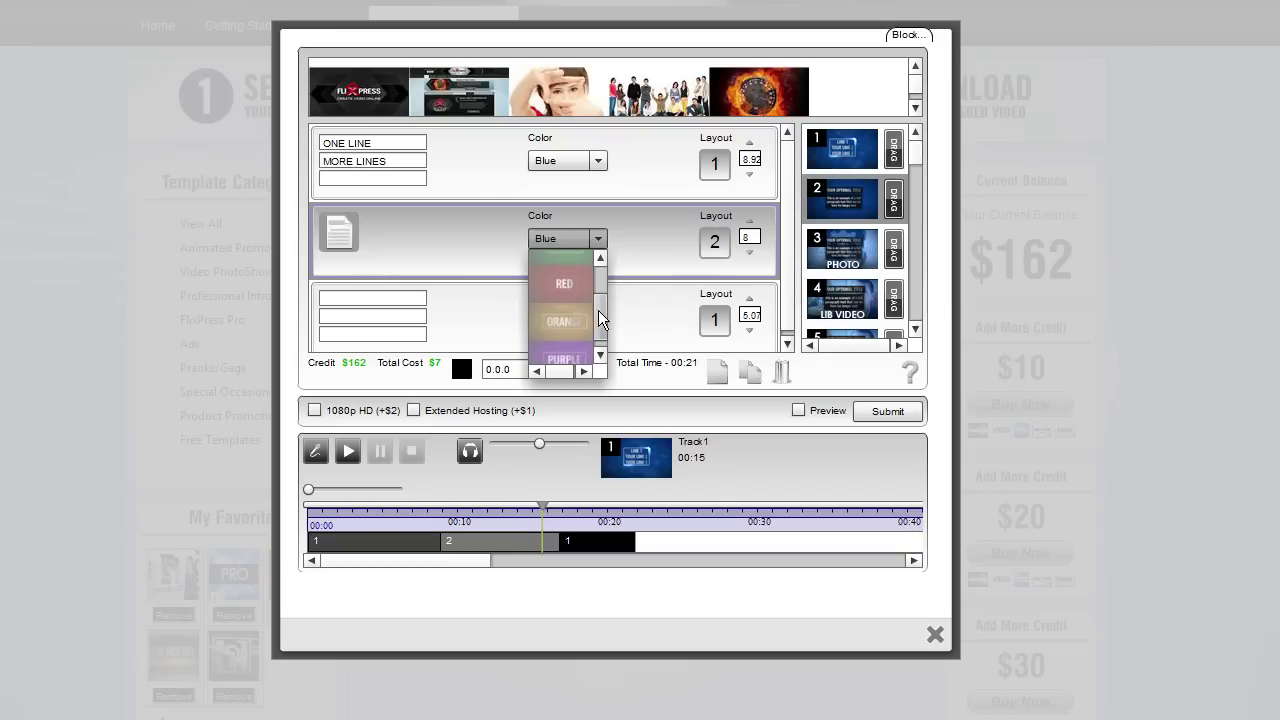
left_click(579, 290)
left_click(598, 163)
left_click(575, 252)
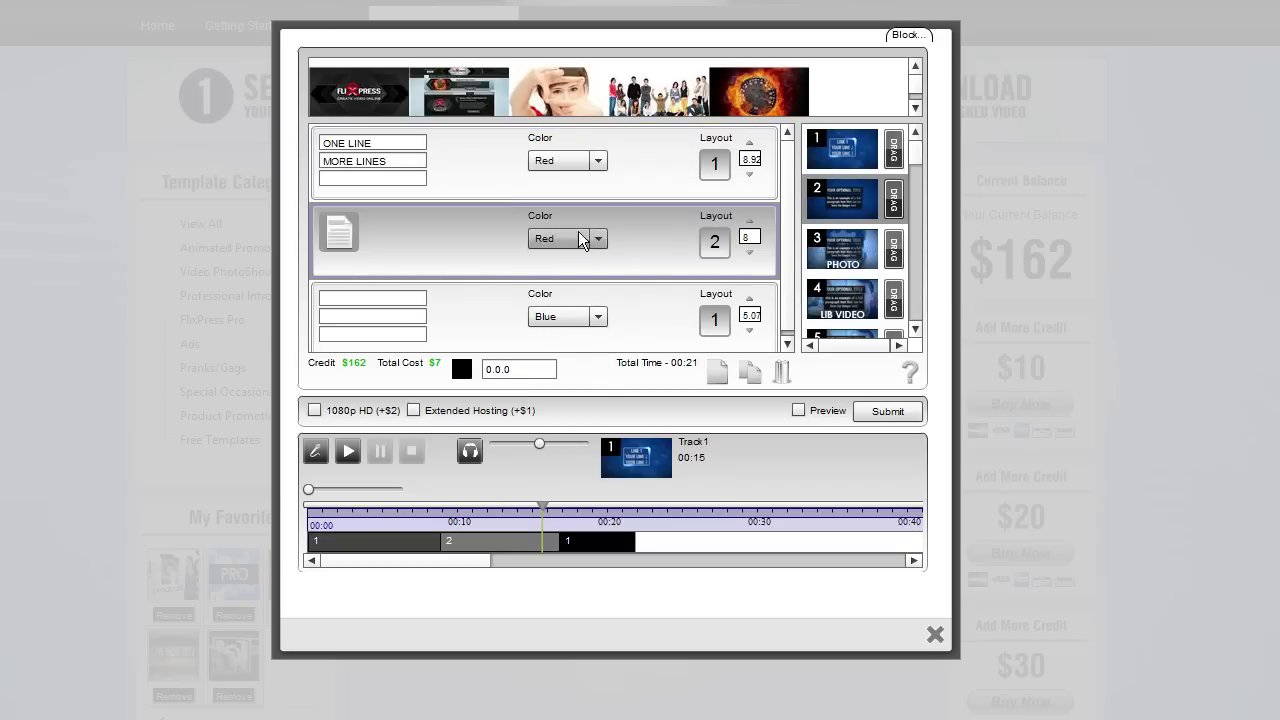
Step: Change the second block's color to Purple
left_click(601, 247)
left_click_drag(604, 254, 603, 324)
left_click(563, 342)
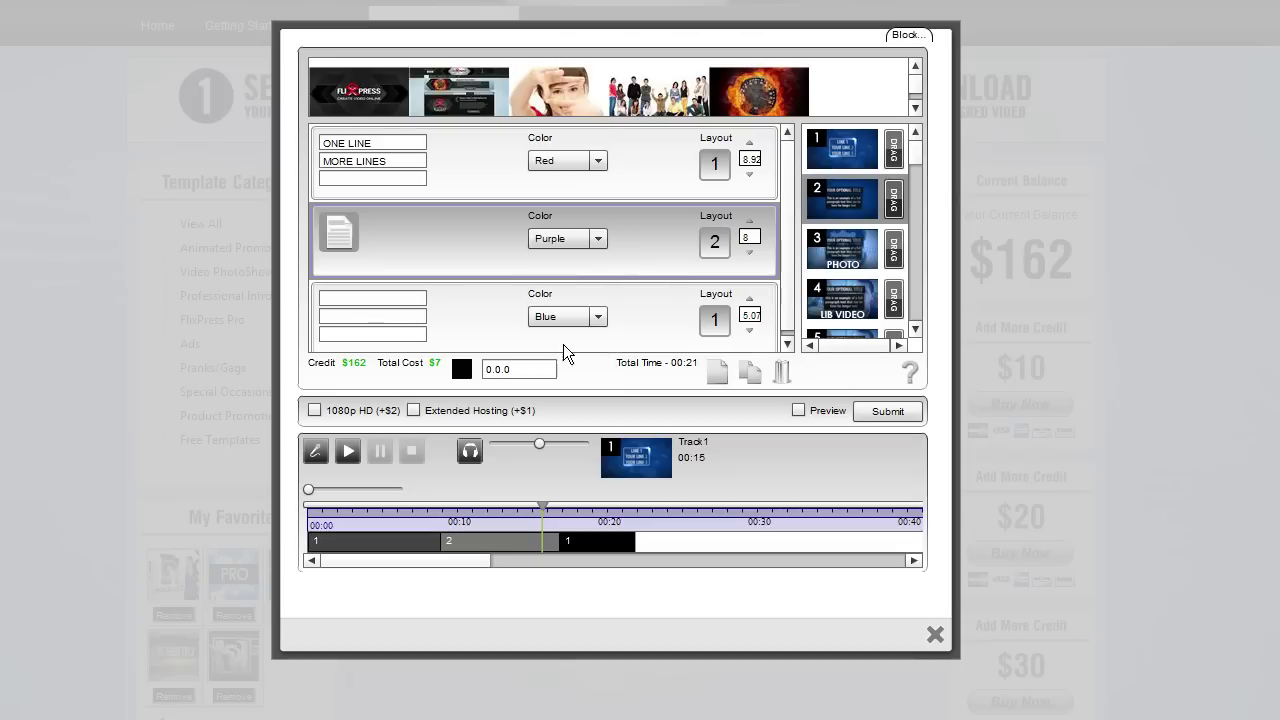
left_click(497, 190)
left_click(489, 232)
Step: Preview the sample video of layout 3 (PHOTO), pausing on its photo background, and close the preview
scroll(789, 297, "down", 1)
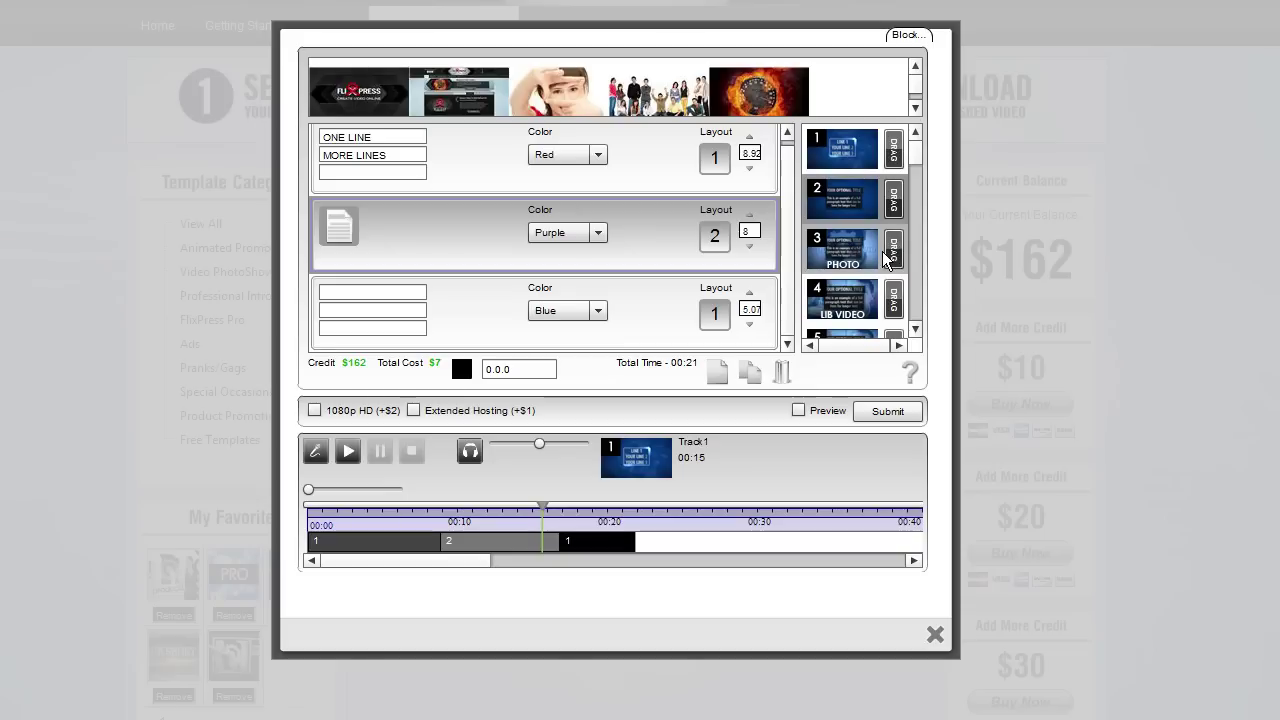
left_click(685, 305)
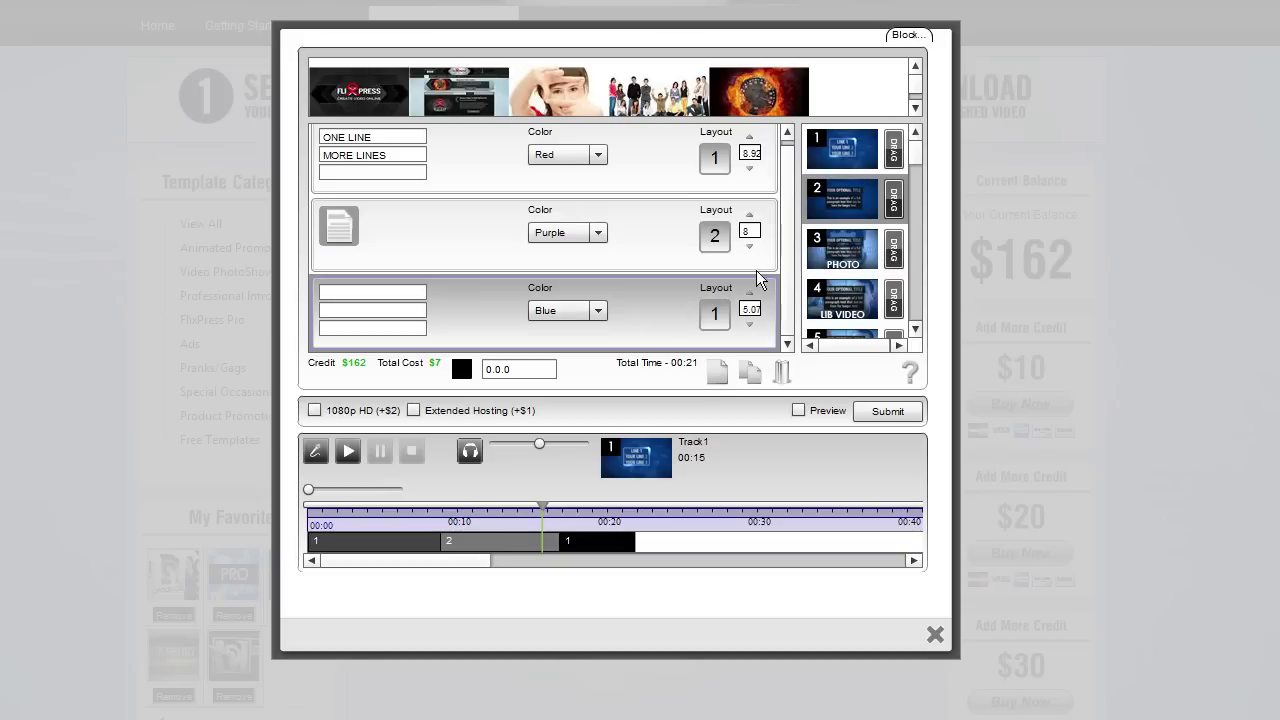
scroll(916, 155, "down", 1)
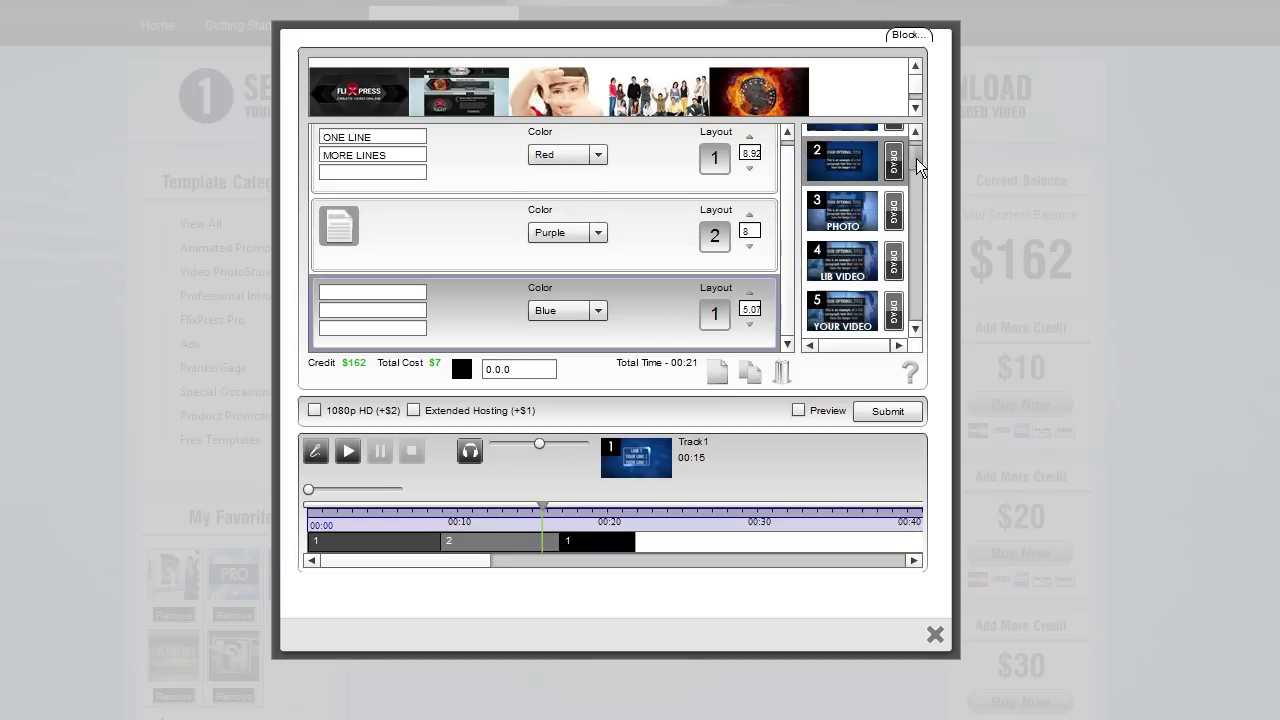
scroll(917, 160, "down", 1)
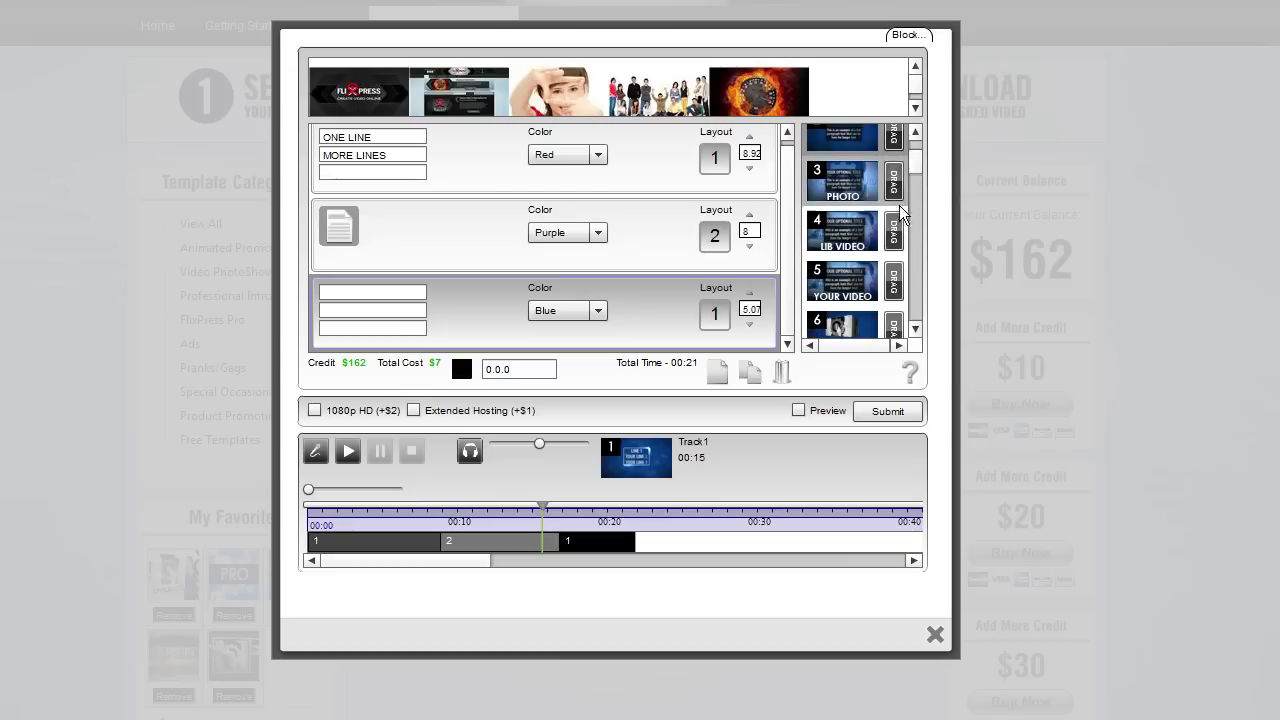
left_click(871, 185)
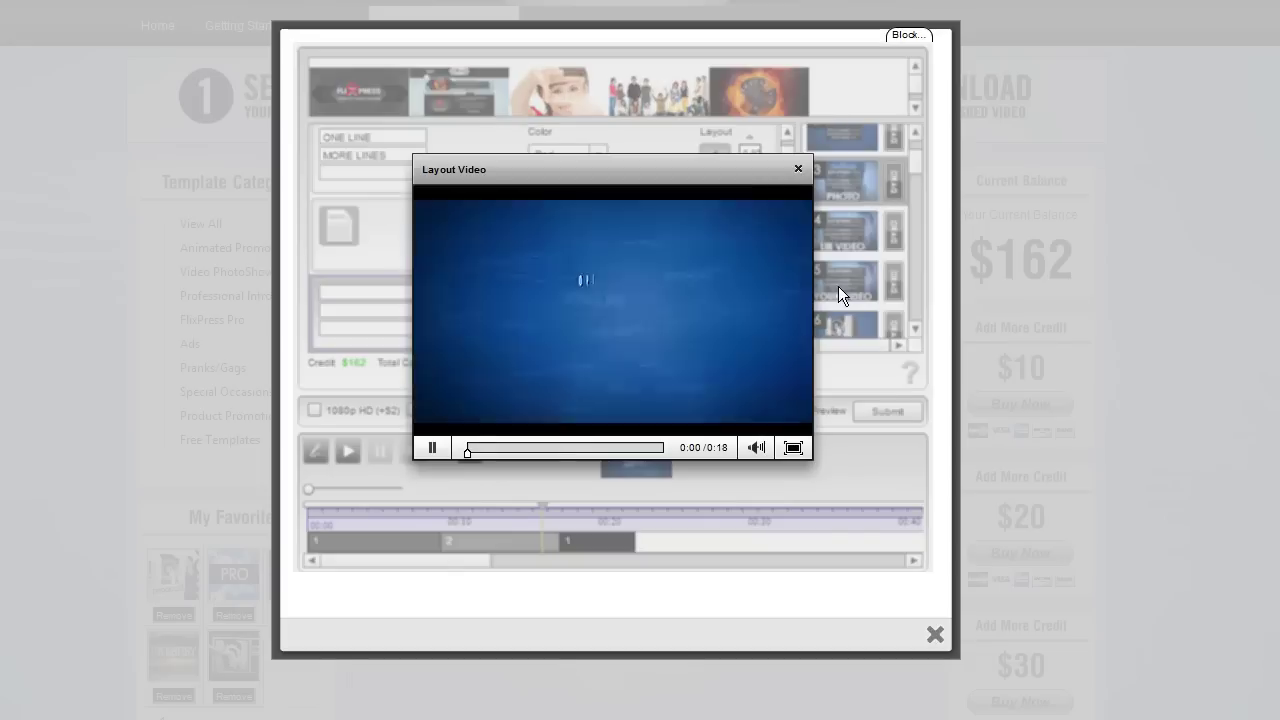
left_click(434, 449)
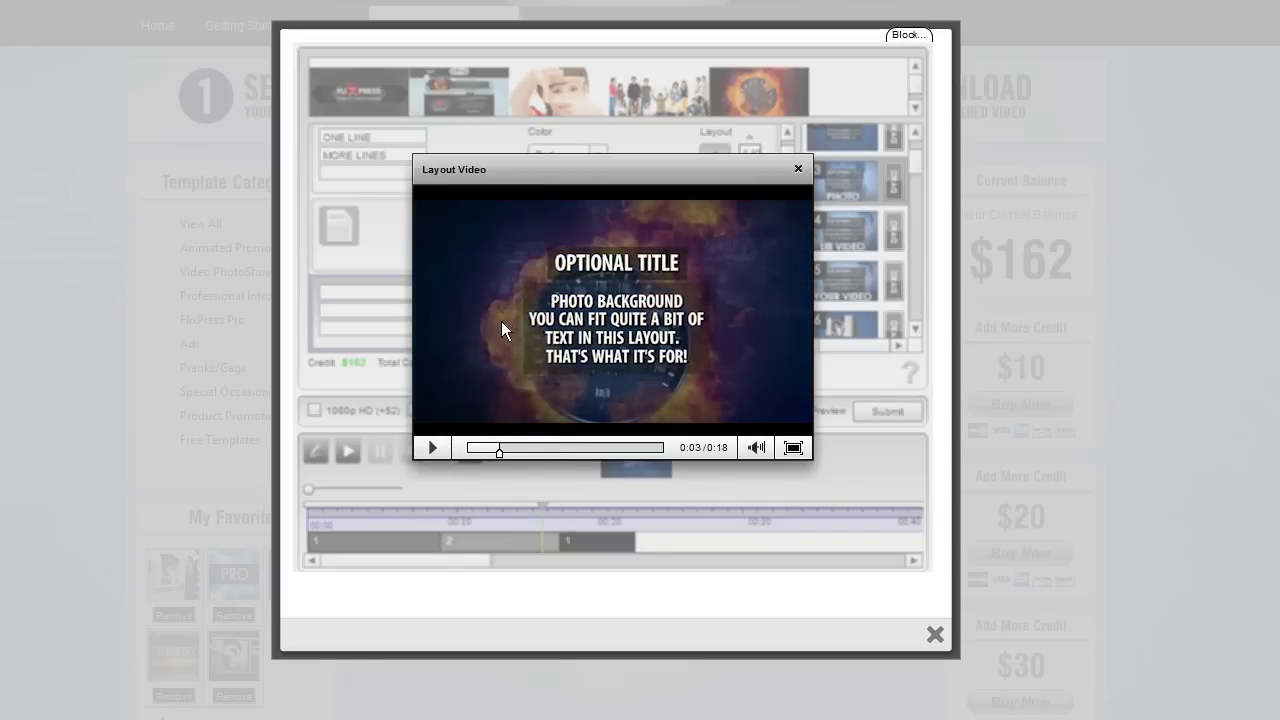
left_click(797, 168)
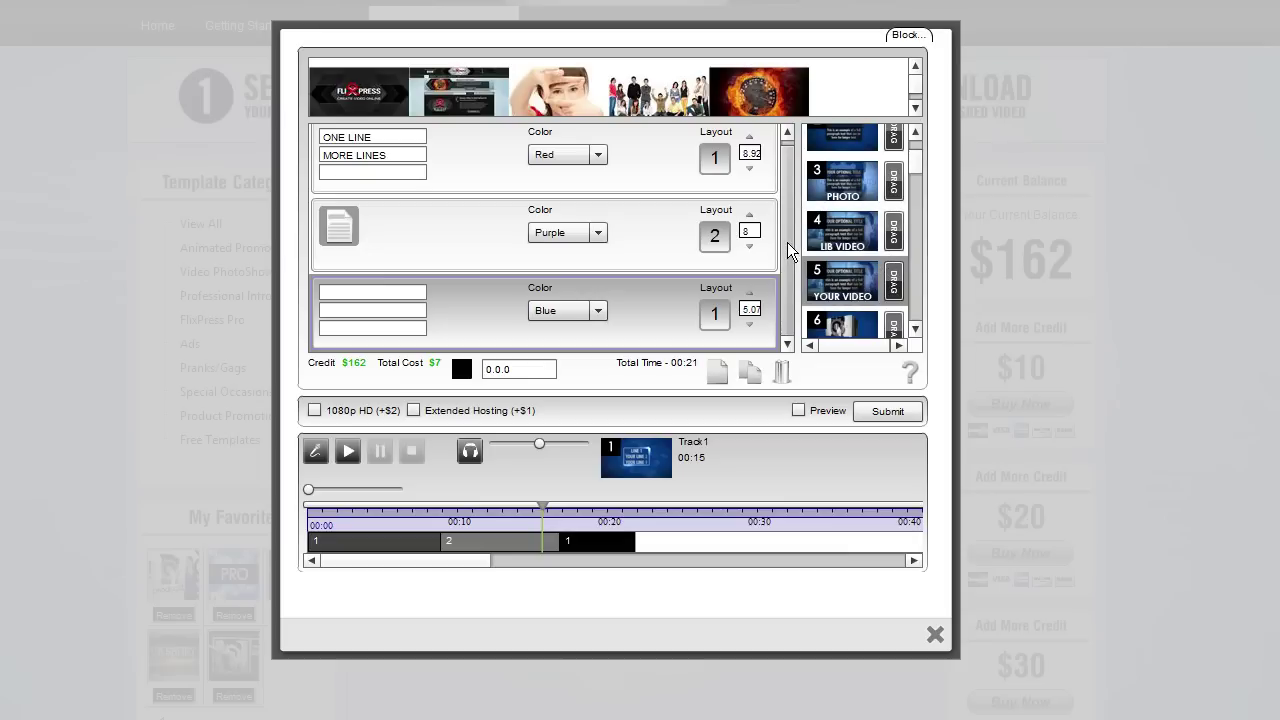
Step: Apply layout 3 to the third block and save "SFDJLKJFDDLKJFDLKDJ" as its passage body
left_click(375, 233)
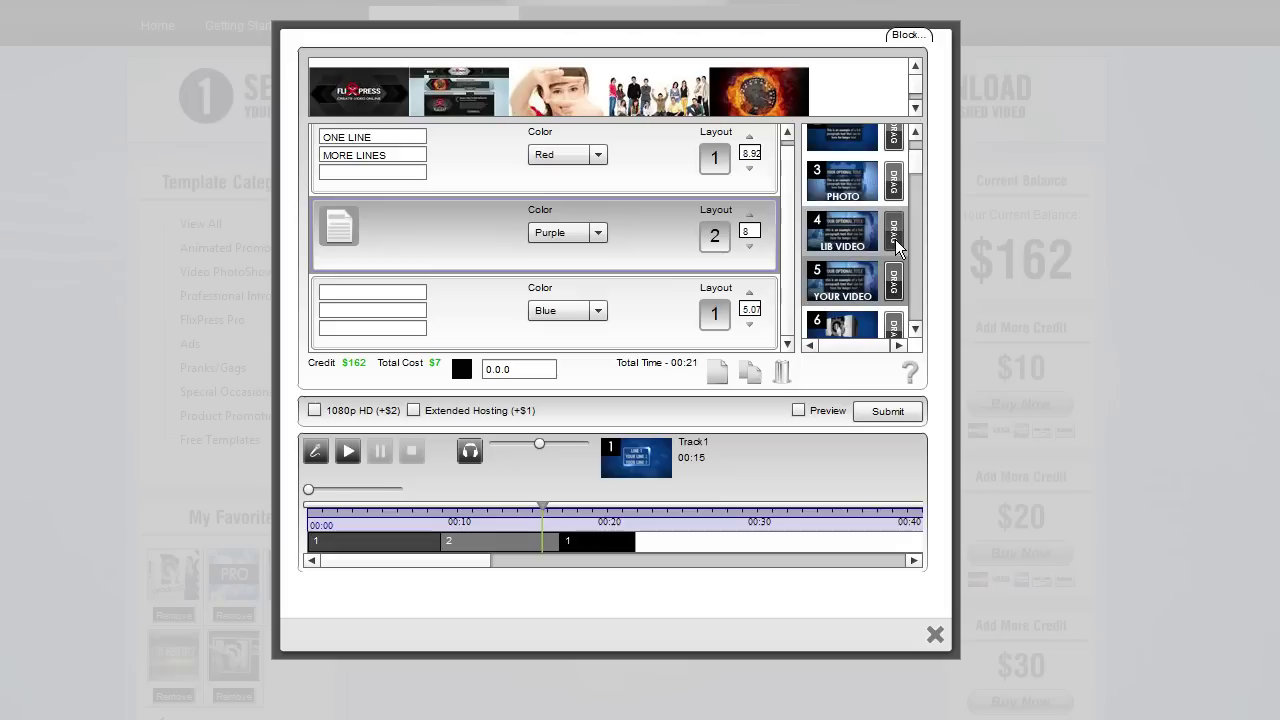
left_click_drag(893, 230, 719, 317)
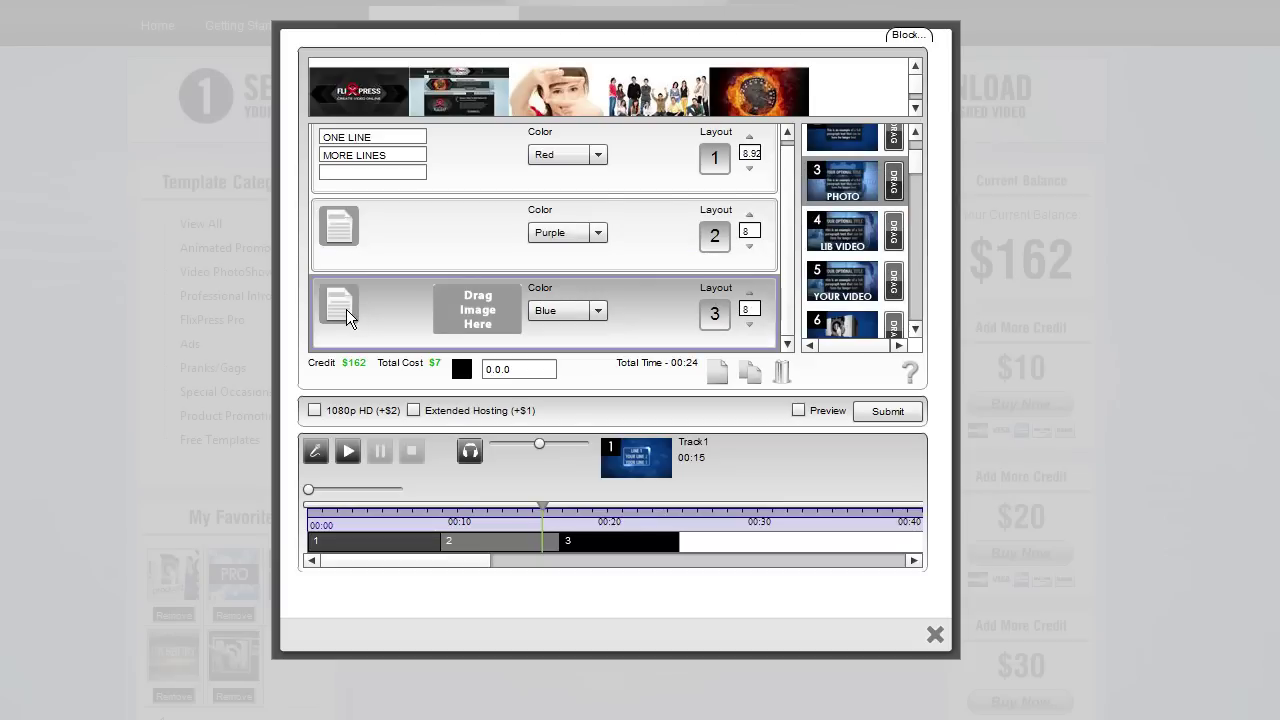
left_click(346, 309)
left_click(600, 297)
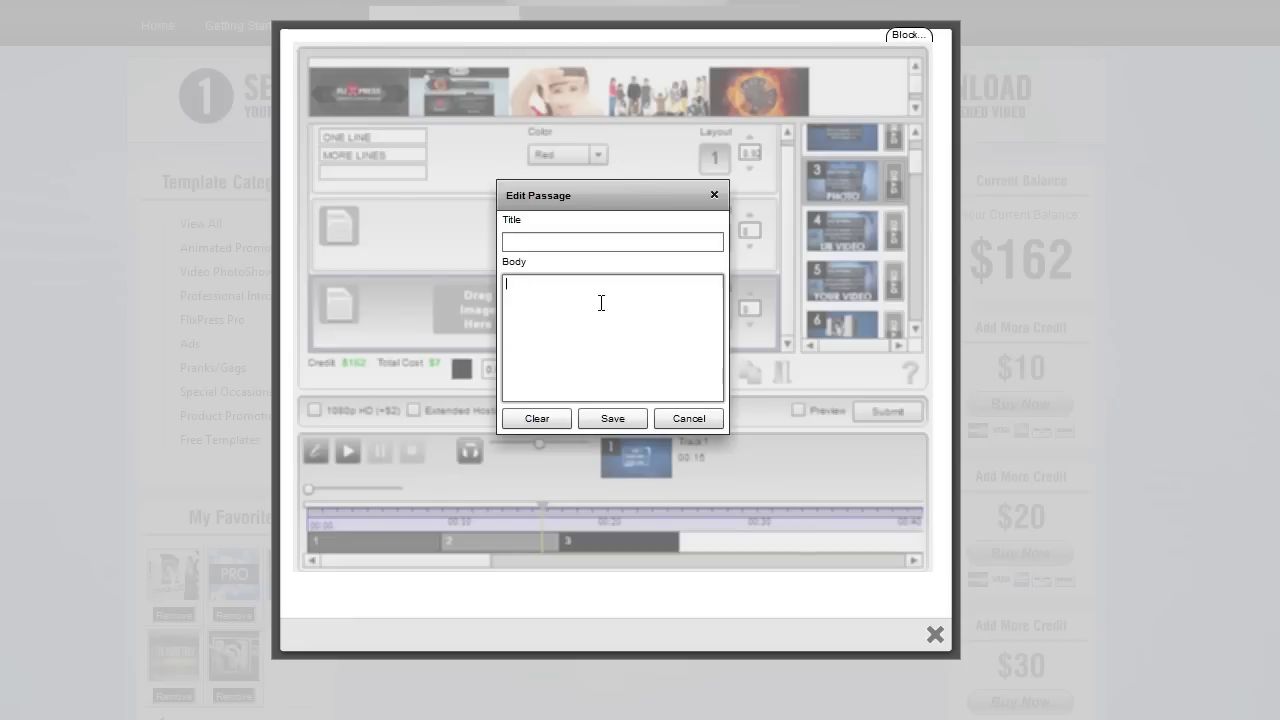
type("SFDJLKJFDDLKJFDLKDJ")
left_click(597, 420)
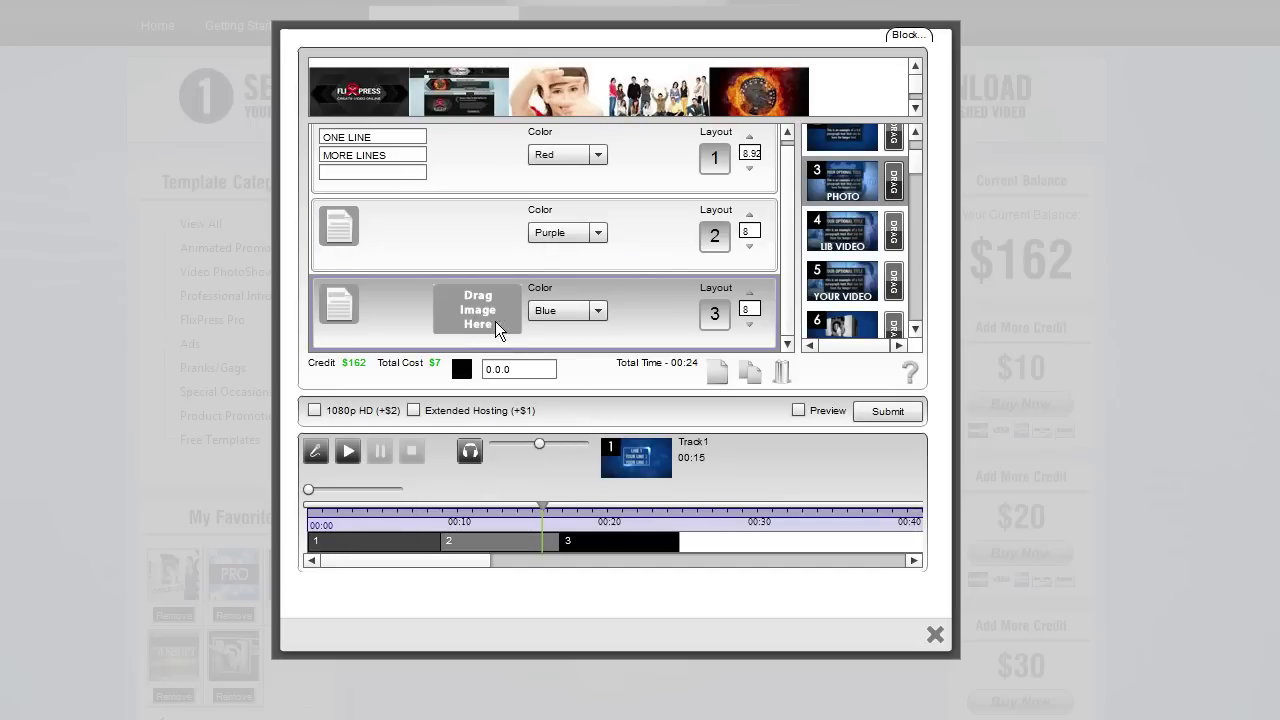
Step: Add two new blank blocks and place the flaming speedometer image in the third block's image slot
left_click(720, 378)
left_click(720, 378)
scroll(788, 272, "down", 3)
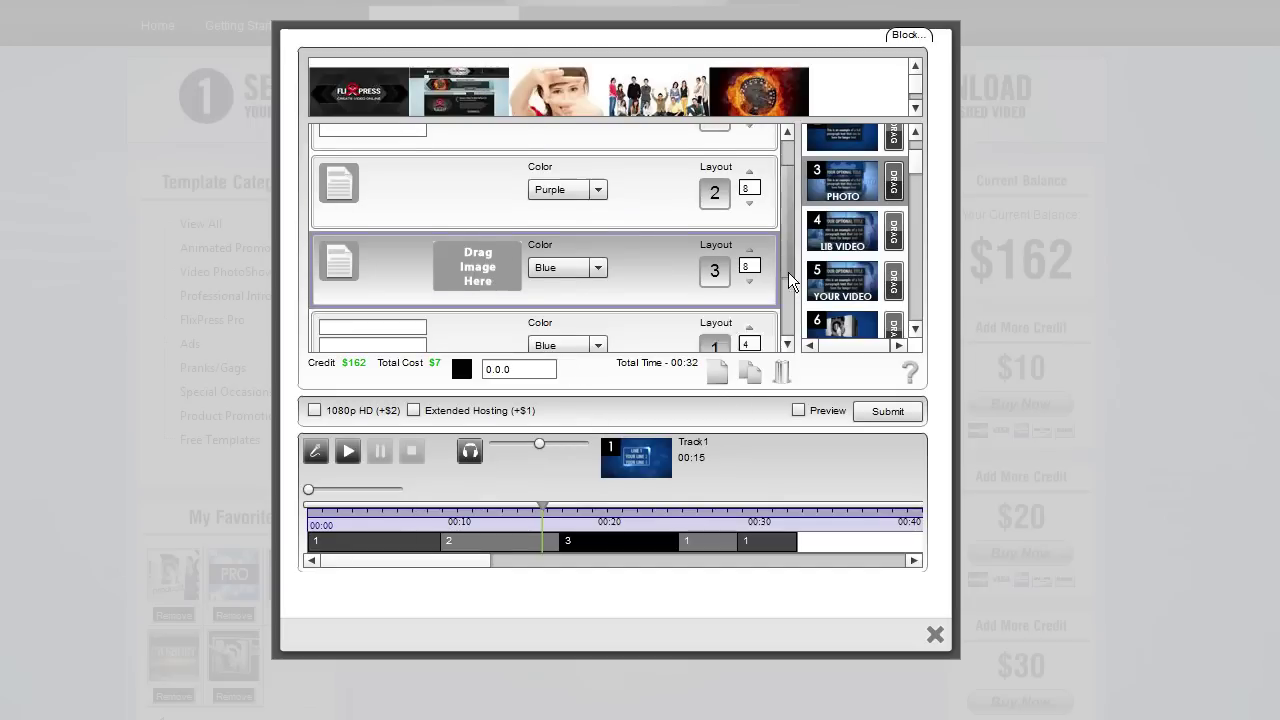
scroll(785, 308, "up", 1)
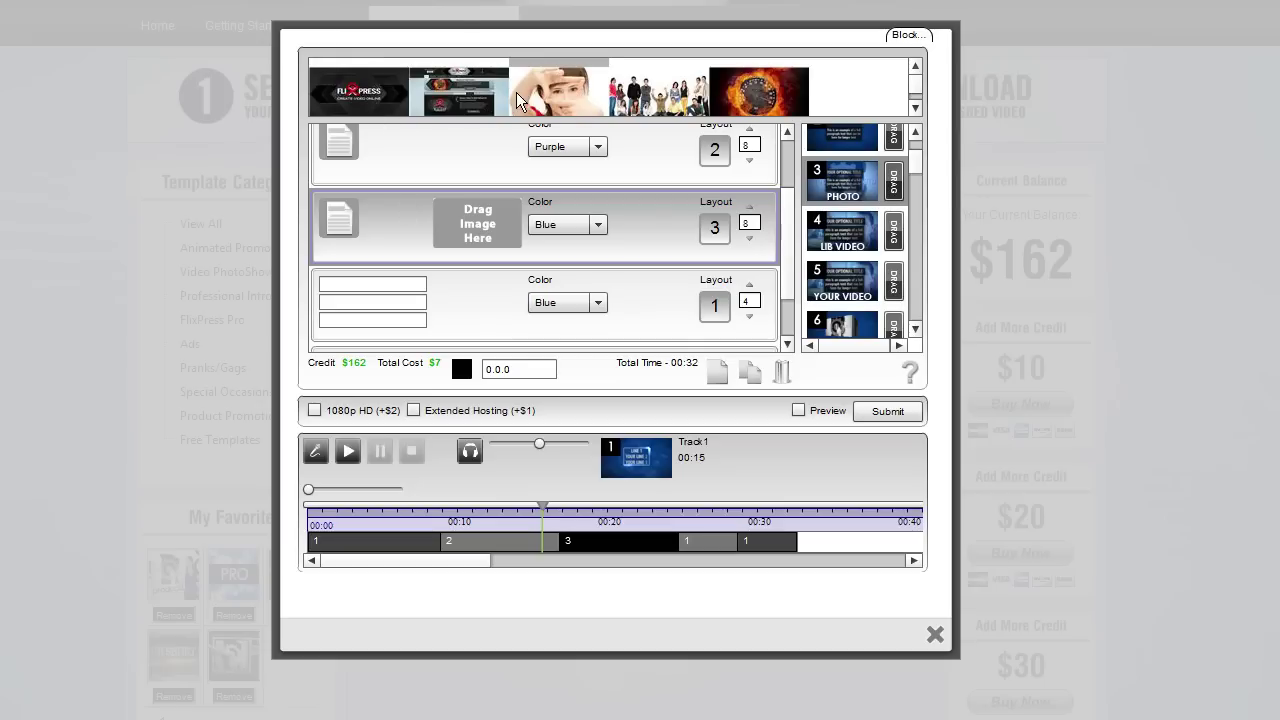
left_click_drag(755, 95, 489, 232)
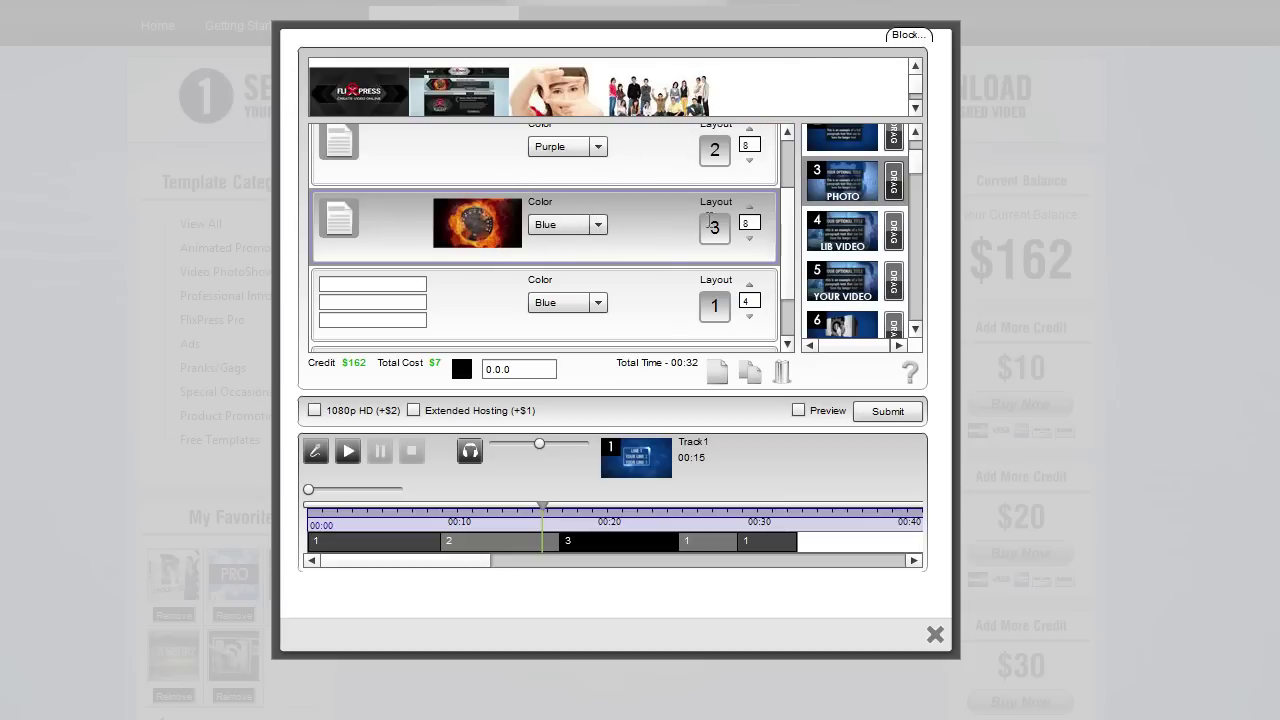
Step: Replay the sample video of layout 3 (PHOTO), pause it once the photo background shows, and close it
left_click(843, 182)
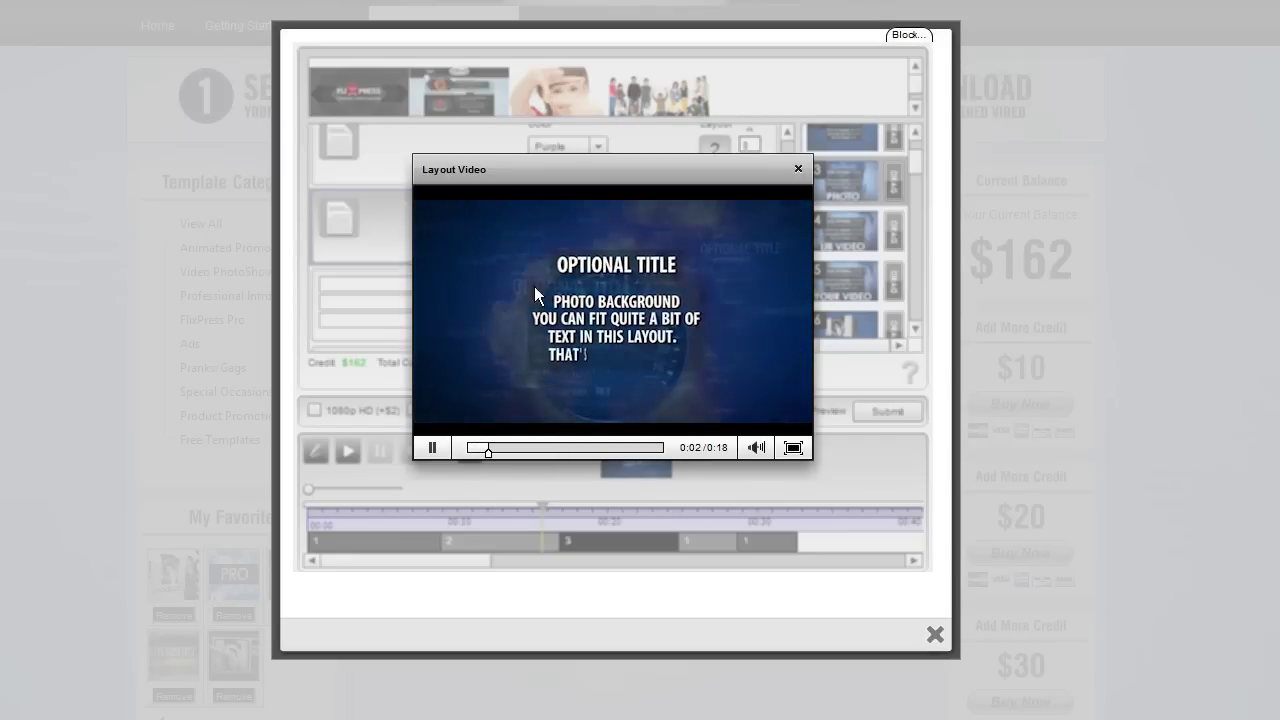
left_click(432, 447)
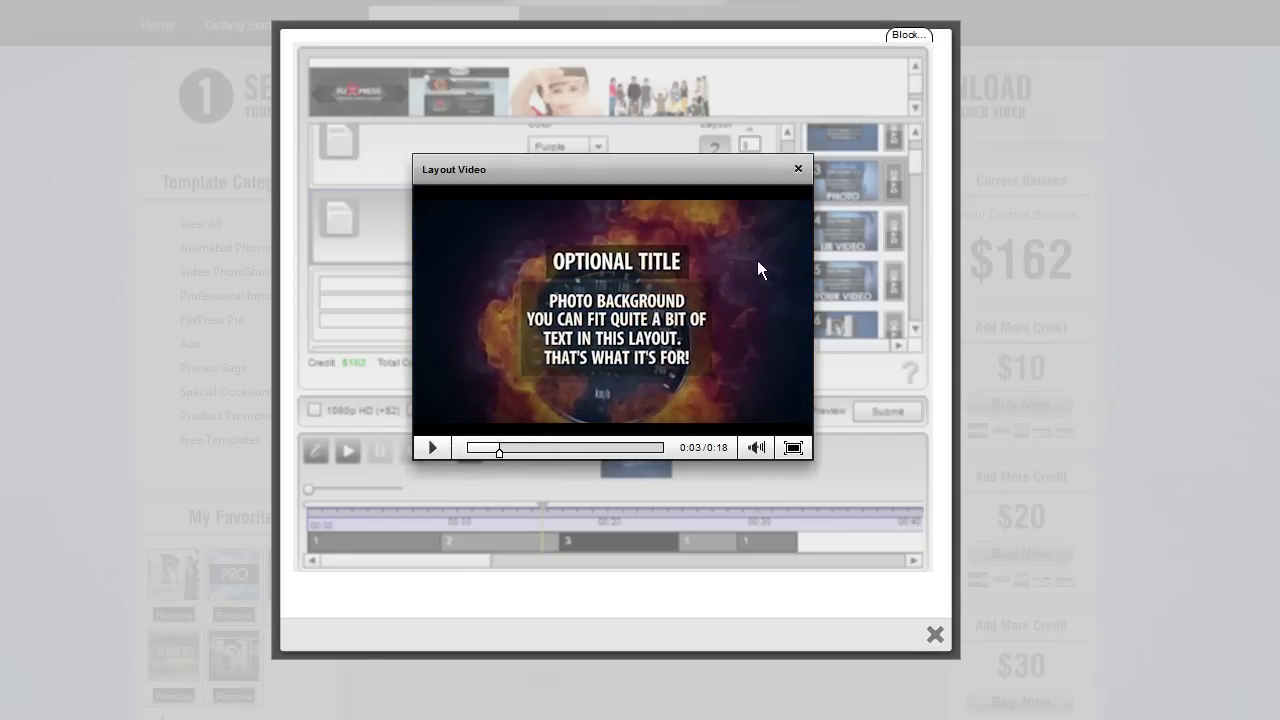
left_click(799, 168)
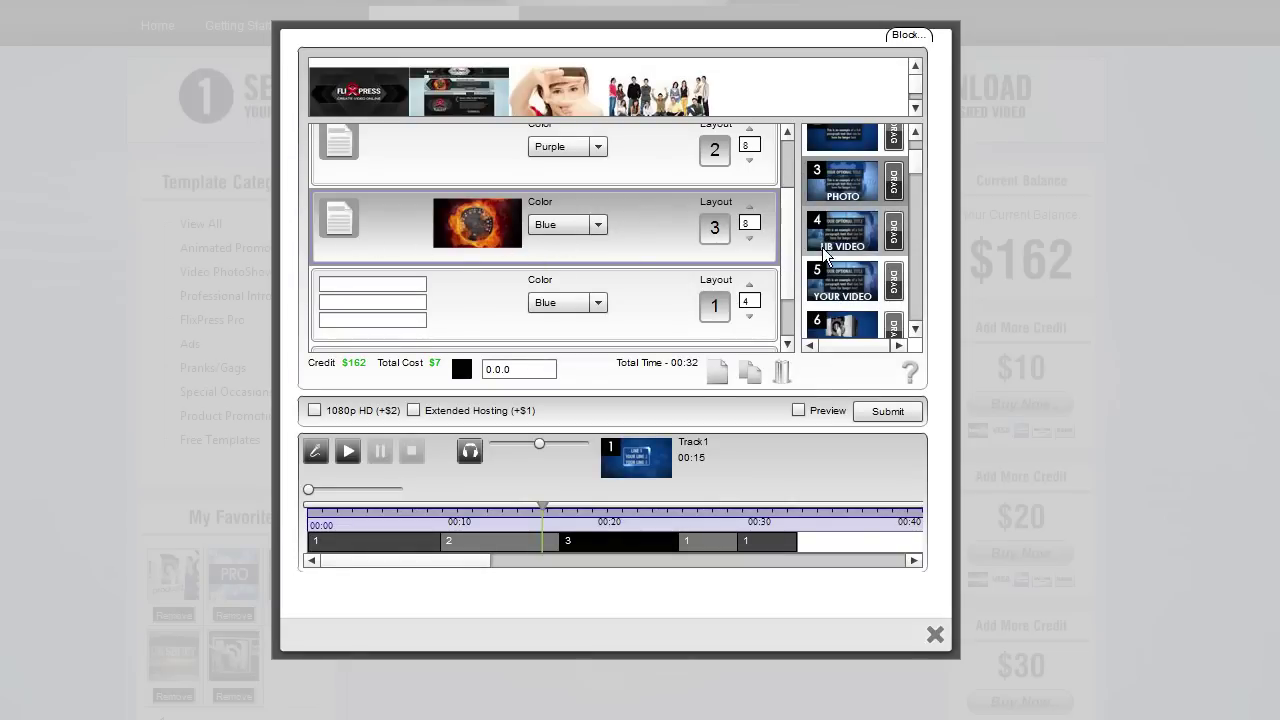
Step: Preview the sample video of layout 4 (LIB VIDEO) and apply that layout to the fourth block
scroll(781, 247, "down", 1)
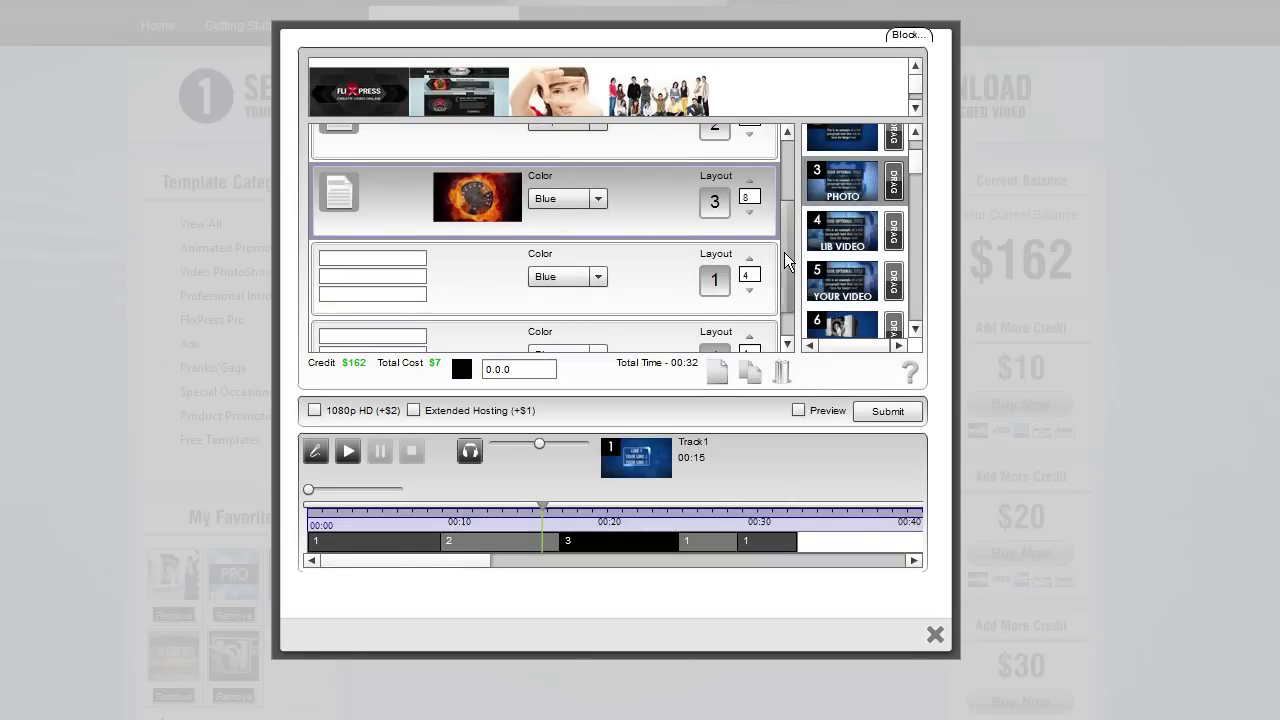
left_click(857, 232)
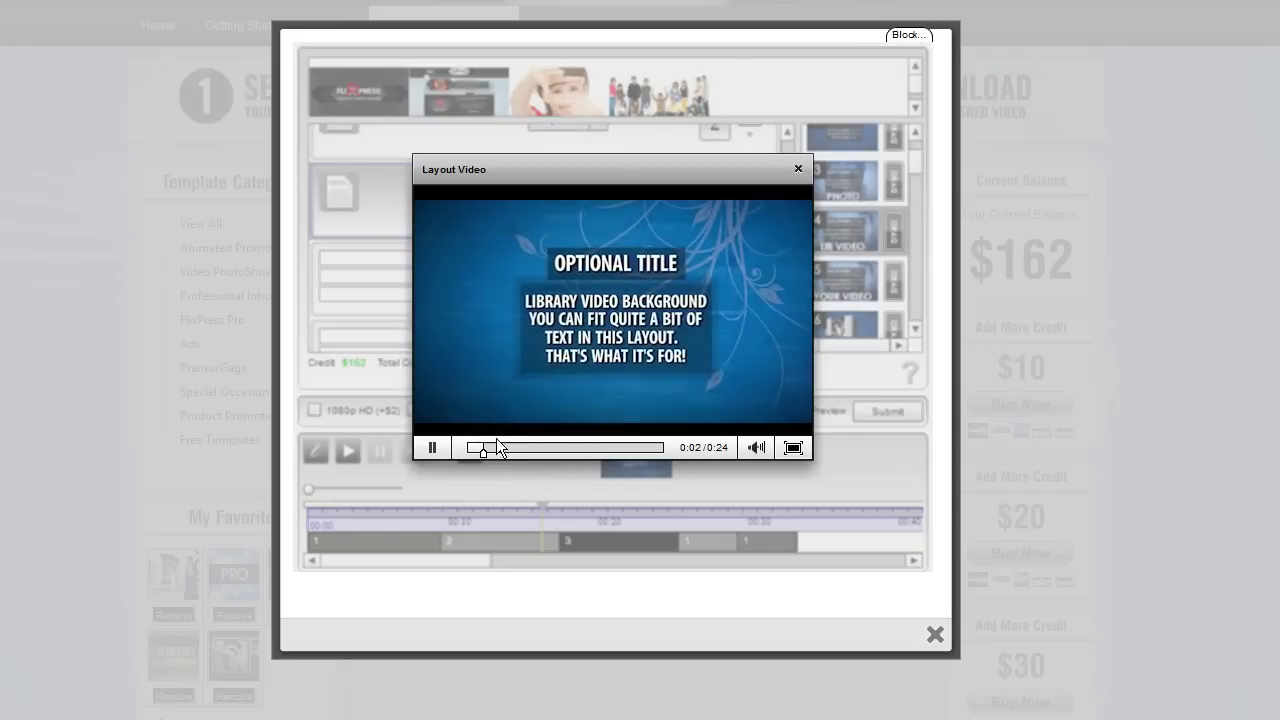
left_click(799, 169)
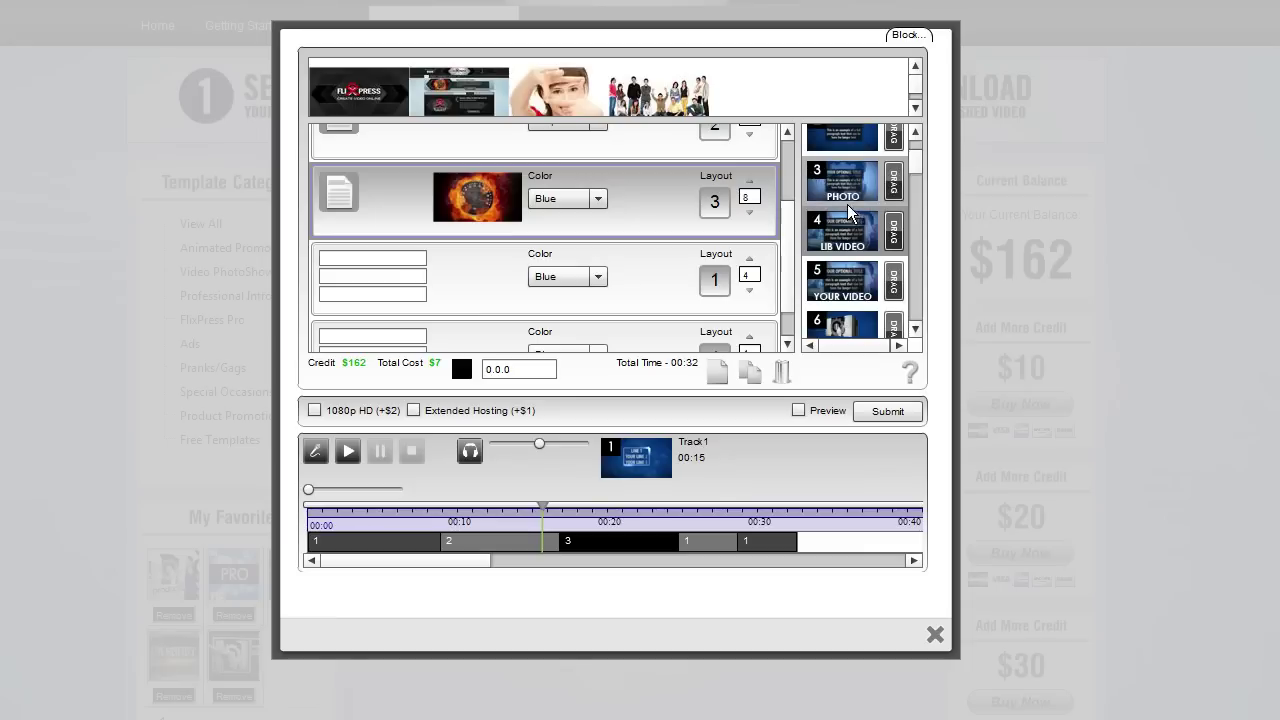
left_click_drag(895, 236, 717, 281)
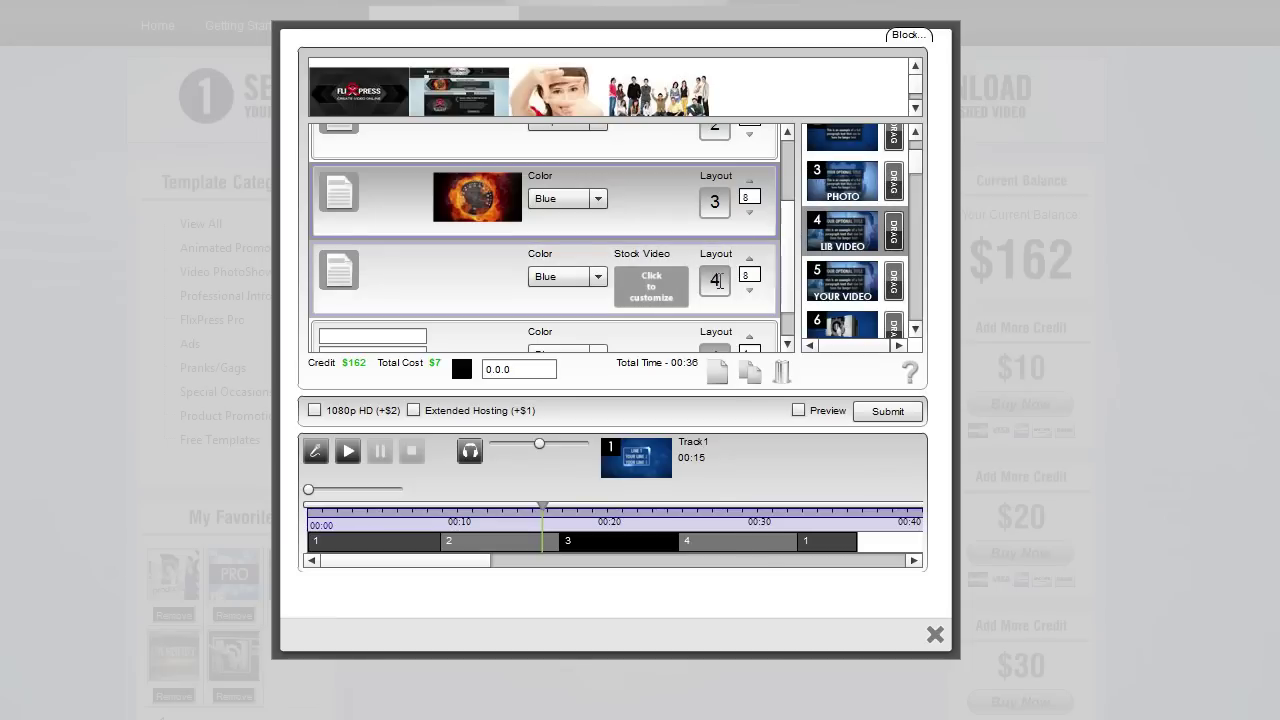
Step: Open the fourth block's stock video library and preview the Bubbles 2 clip from the Backgrounds category
left_click(663, 284)
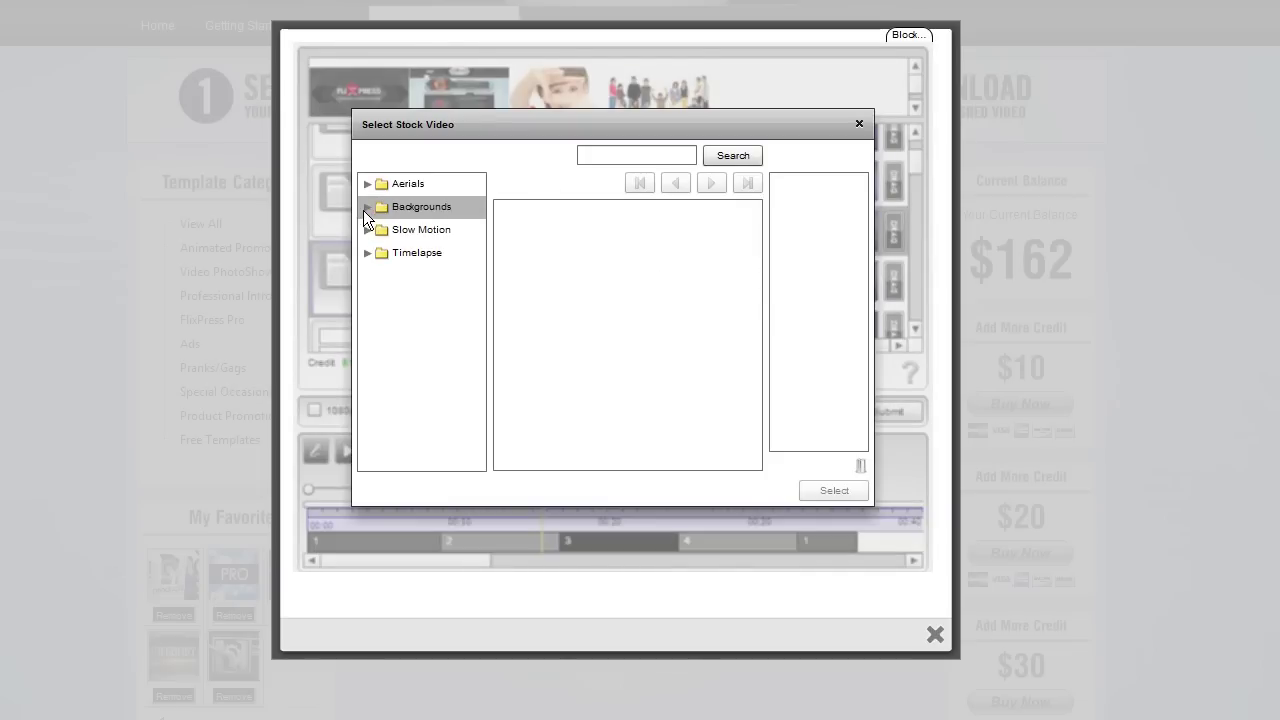
left_click(366, 208)
left_click(410, 261)
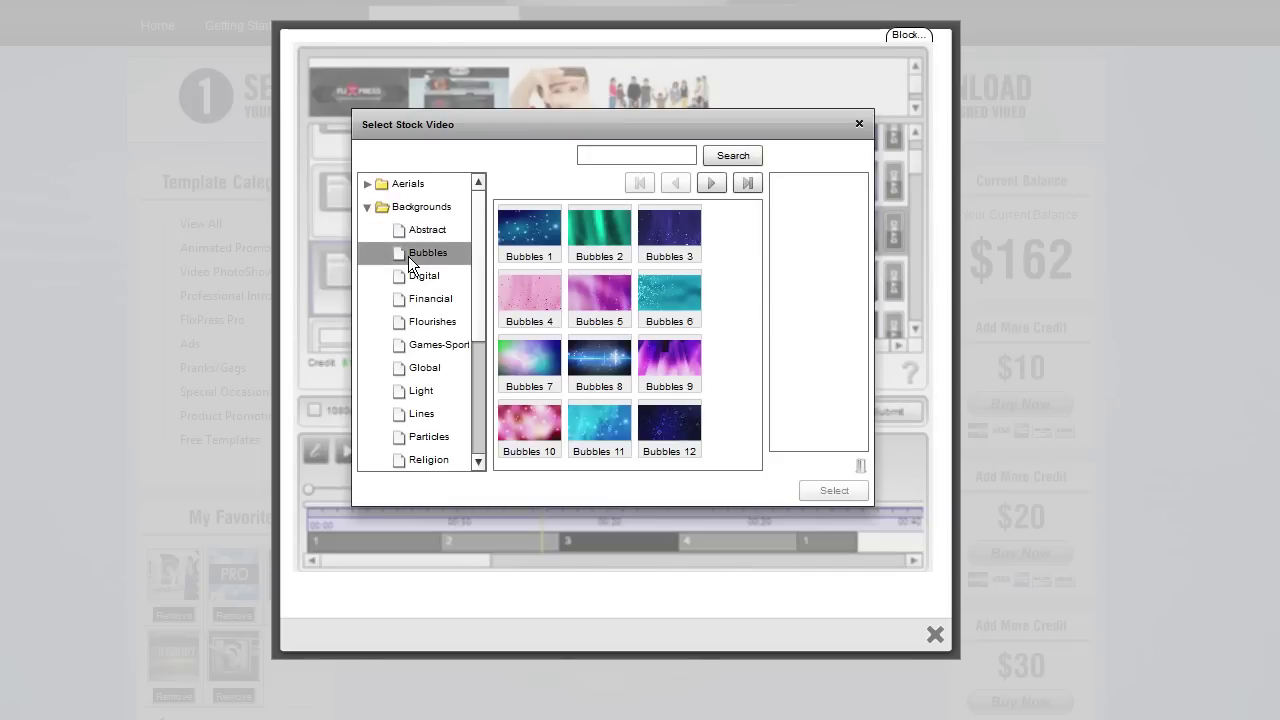
left_click(609, 238)
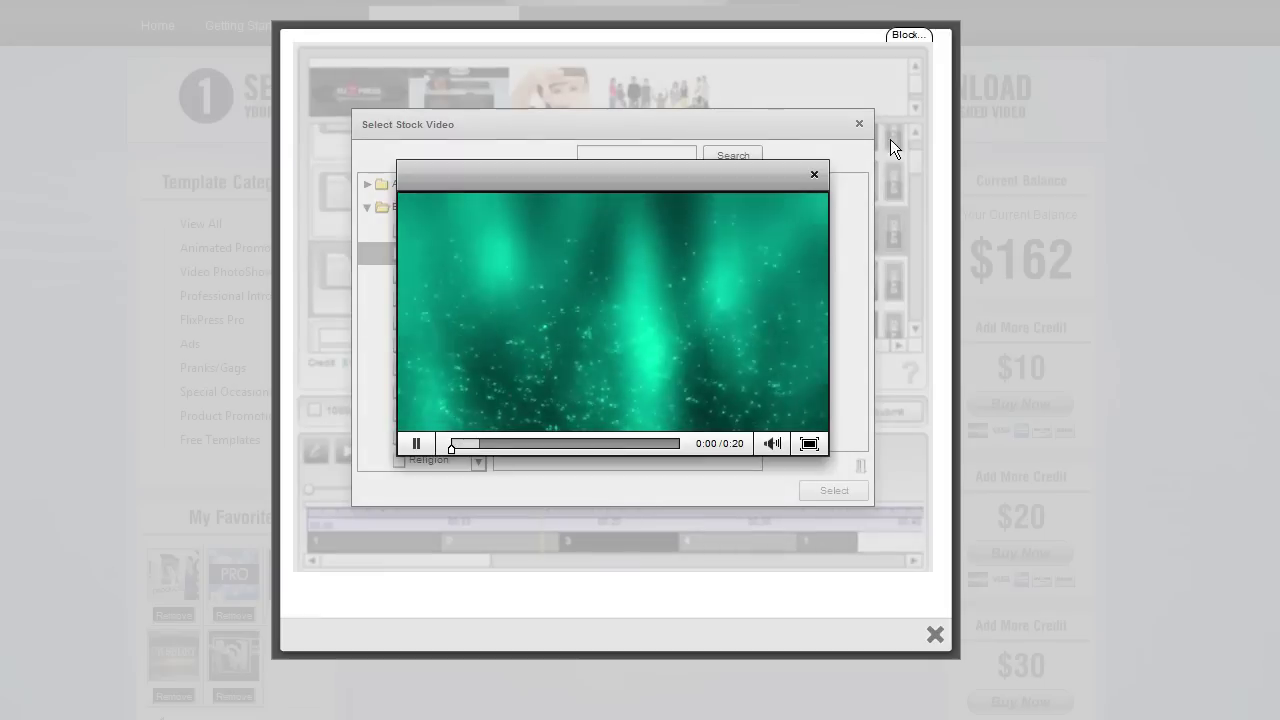
left_click(815, 174)
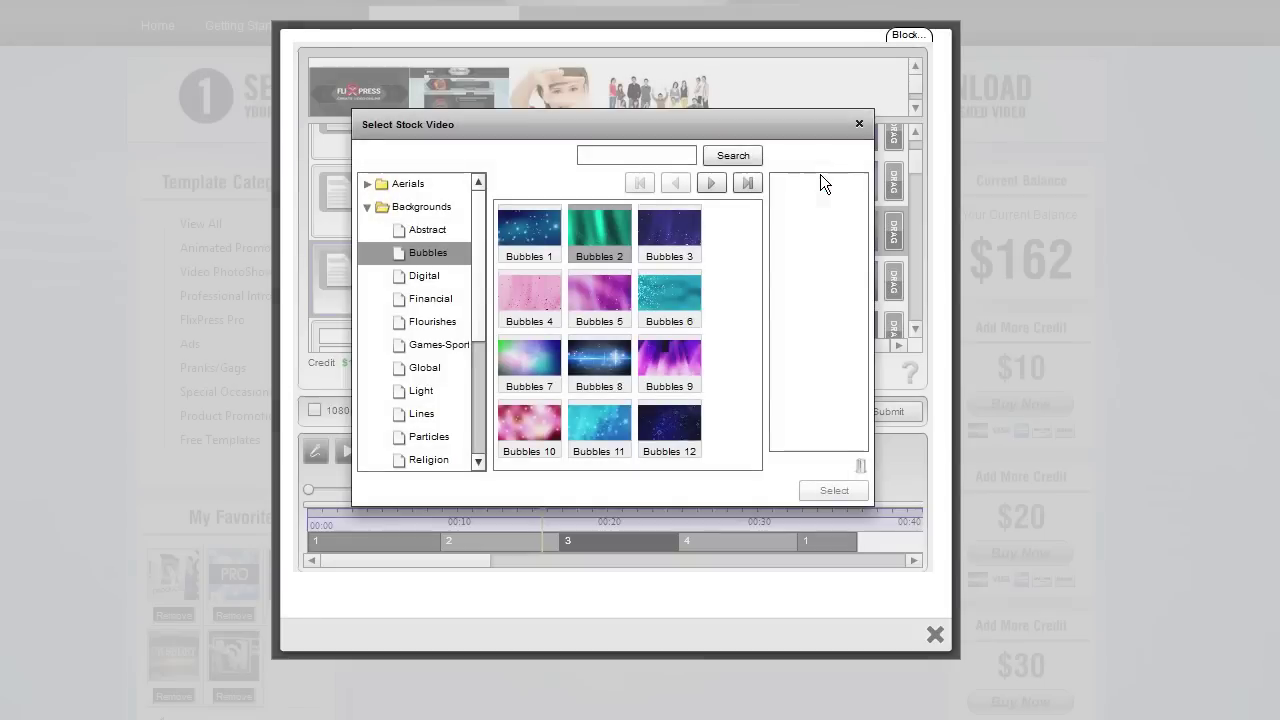
Step: Browse the pages of Bubbles backgrounds, and look through the Financial and Particles background clips
left_click(716, 185)
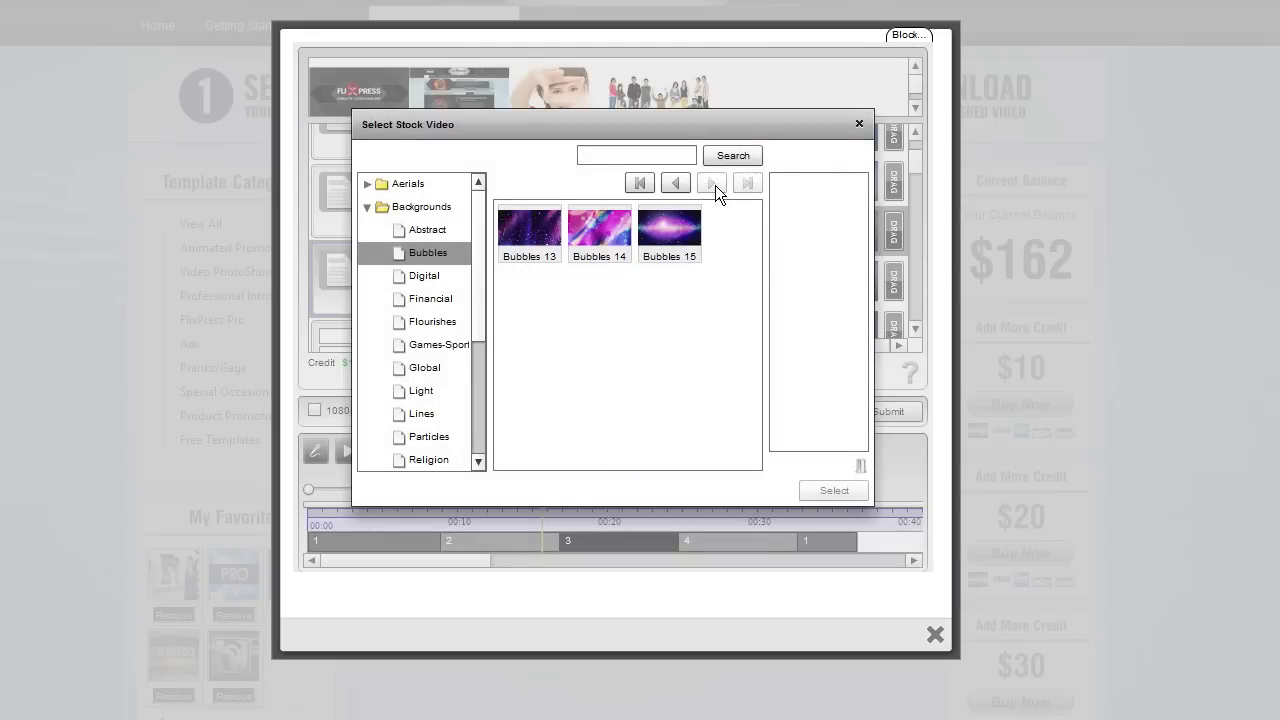
left_click(682, 182)
left_click(718, 184)
left_click(682, 181)
left_click(453, 300)
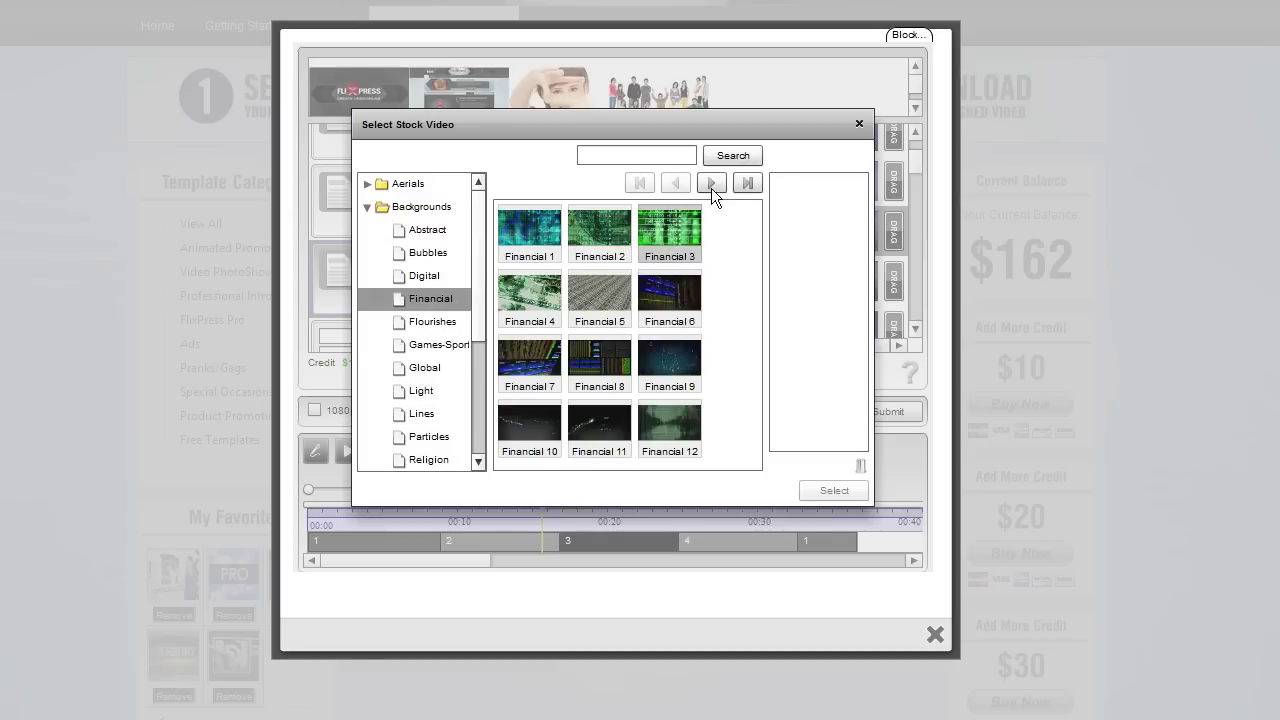
left_click_drag(480, 322, 470, 372)
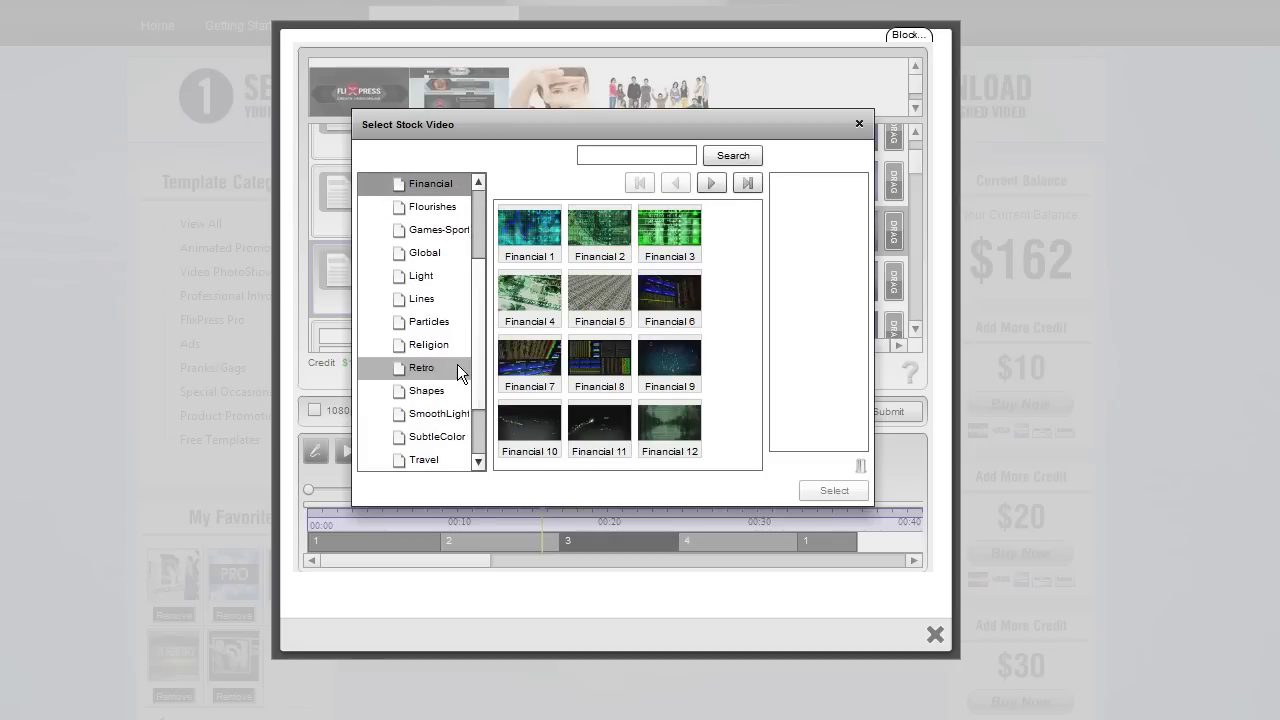
left_click(439, 330)
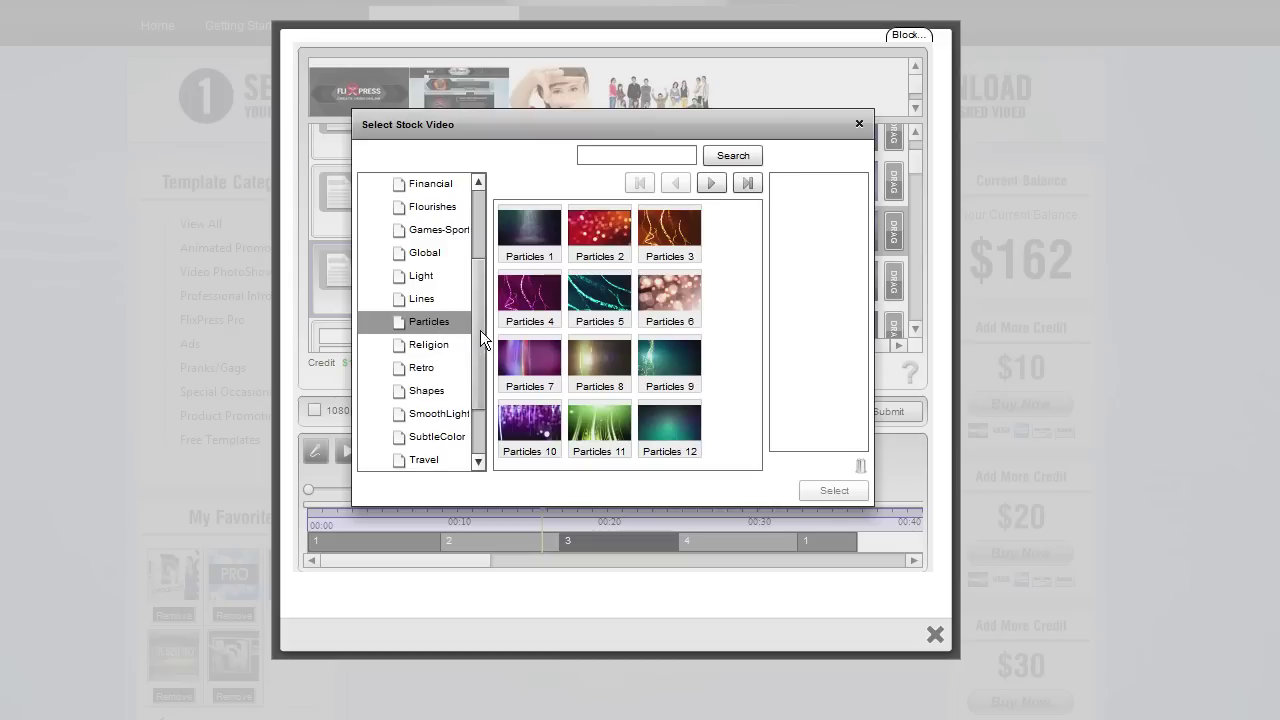
Step: Browse the breaking-objects clips under Slow Motion and the CityScapes and Clouds clips under Timelapse
left_click_drag(477, 330, 407, 203)
left_click(369, 207)
left_click(369, 230)
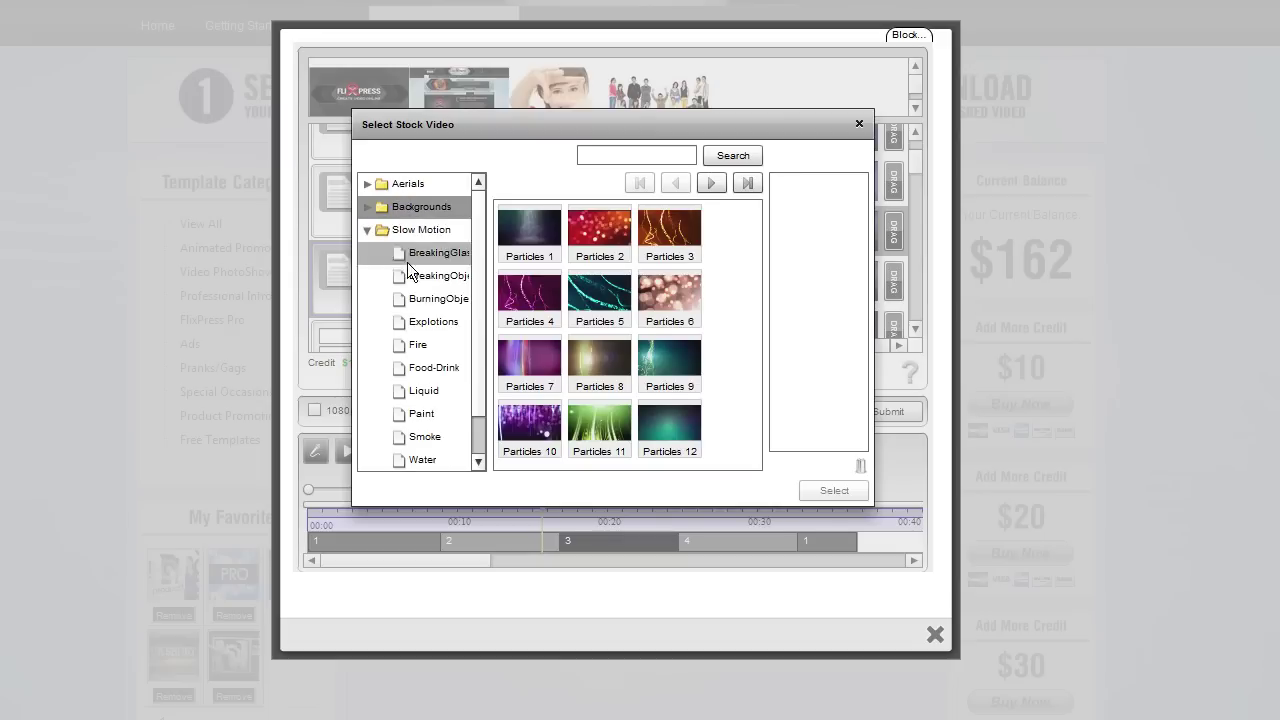
left_click(430, 275)
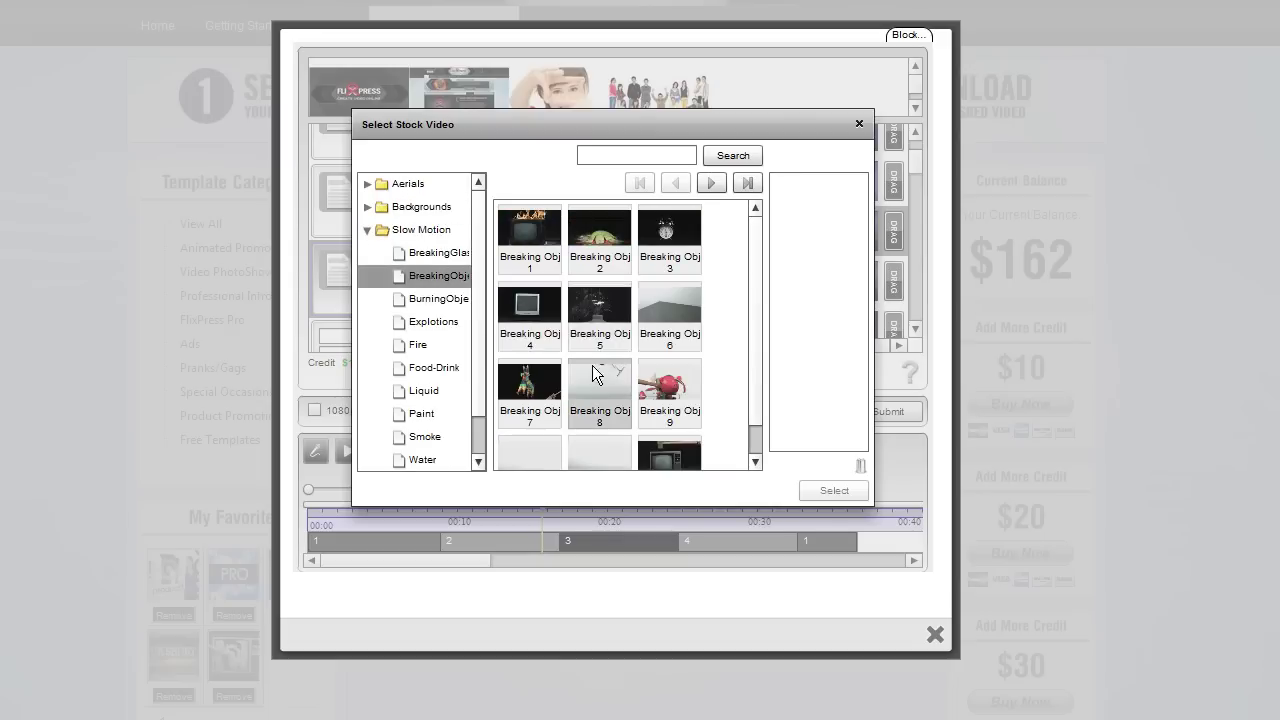
left_click(366, 229)
left_click(366, 252)
left_click(405, 280)
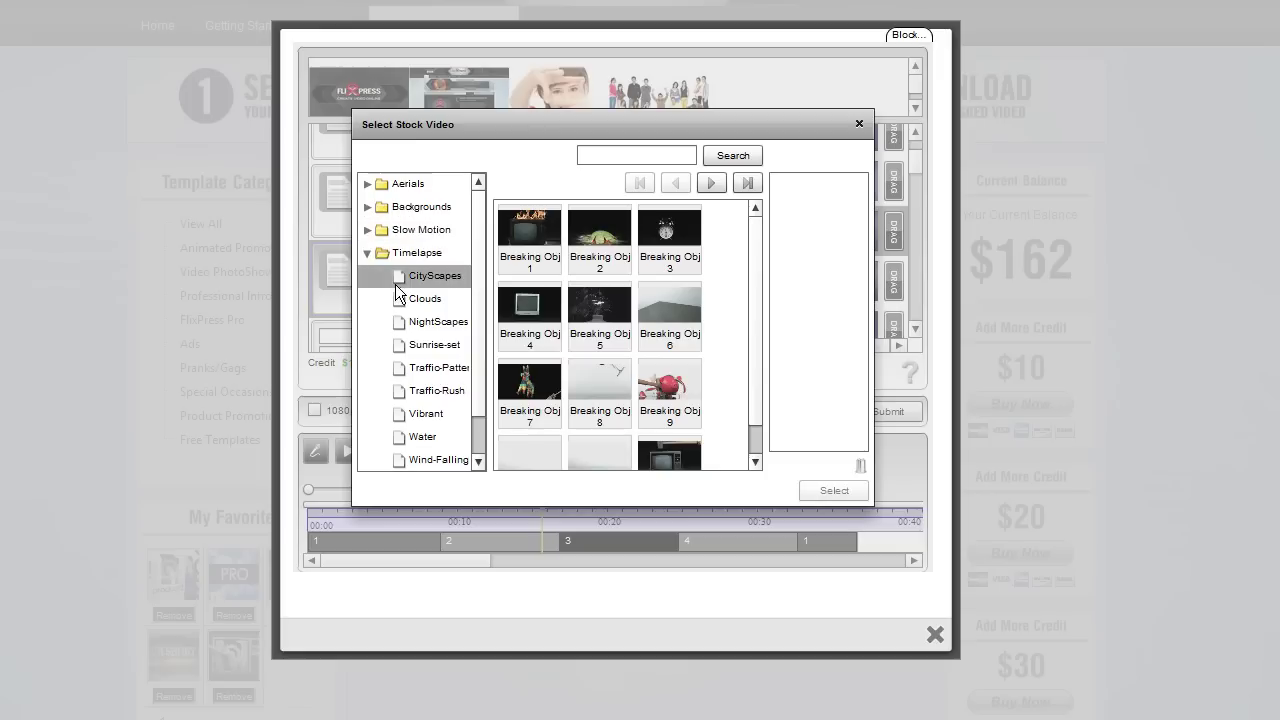
left_click(415, 297)
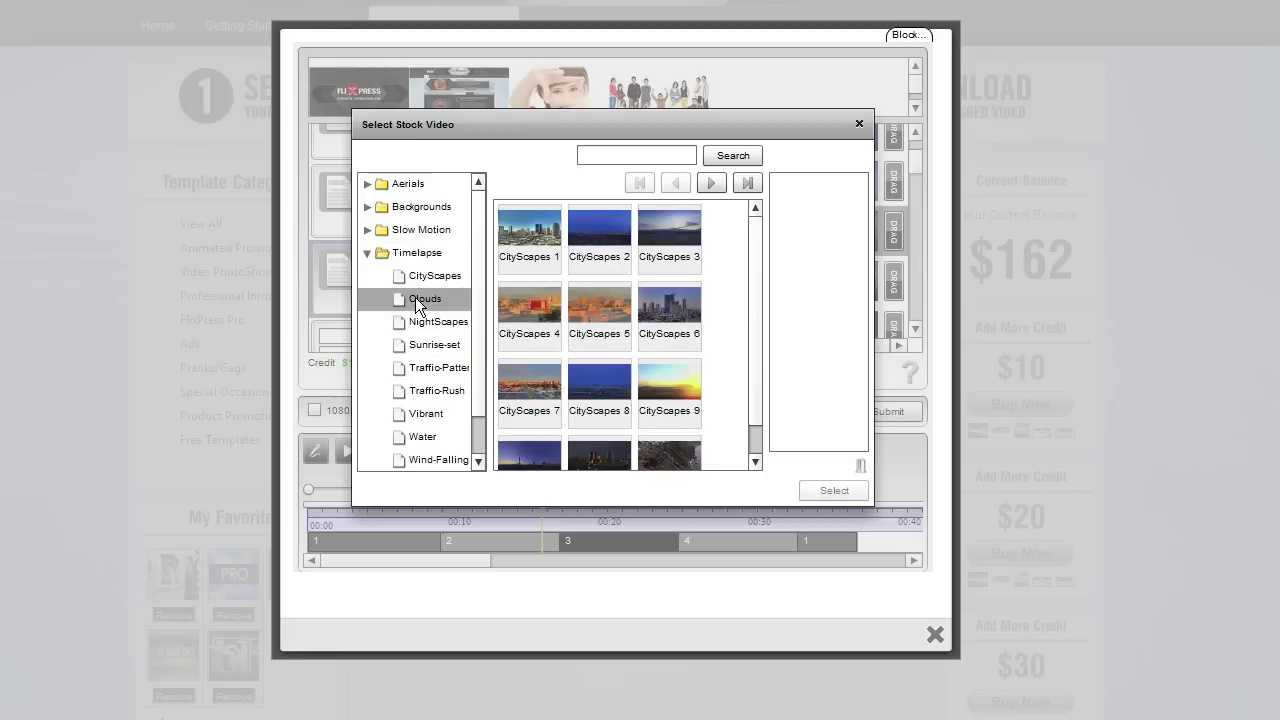
left_click(366, 253)
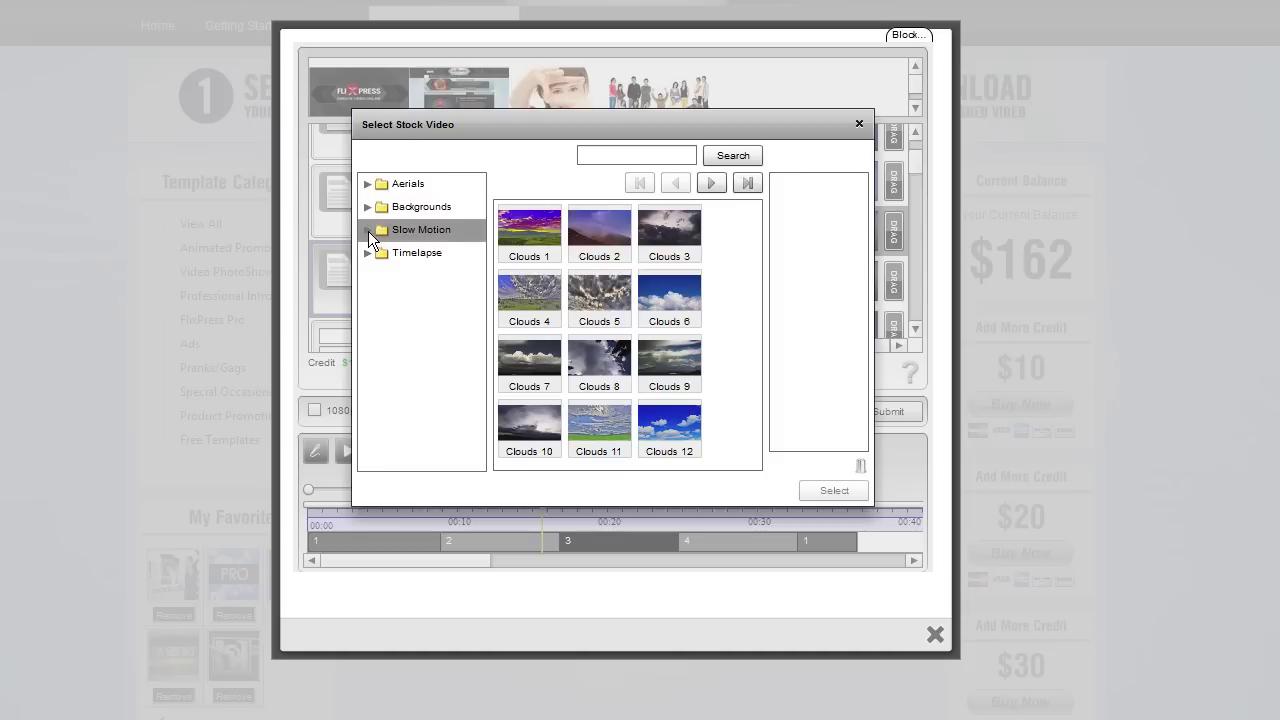
Step: Preview the Clouds 6 clip from the Timelapse category and set it as the fourth block's stock video
left_click(368, 252)
left_click(424, 297)
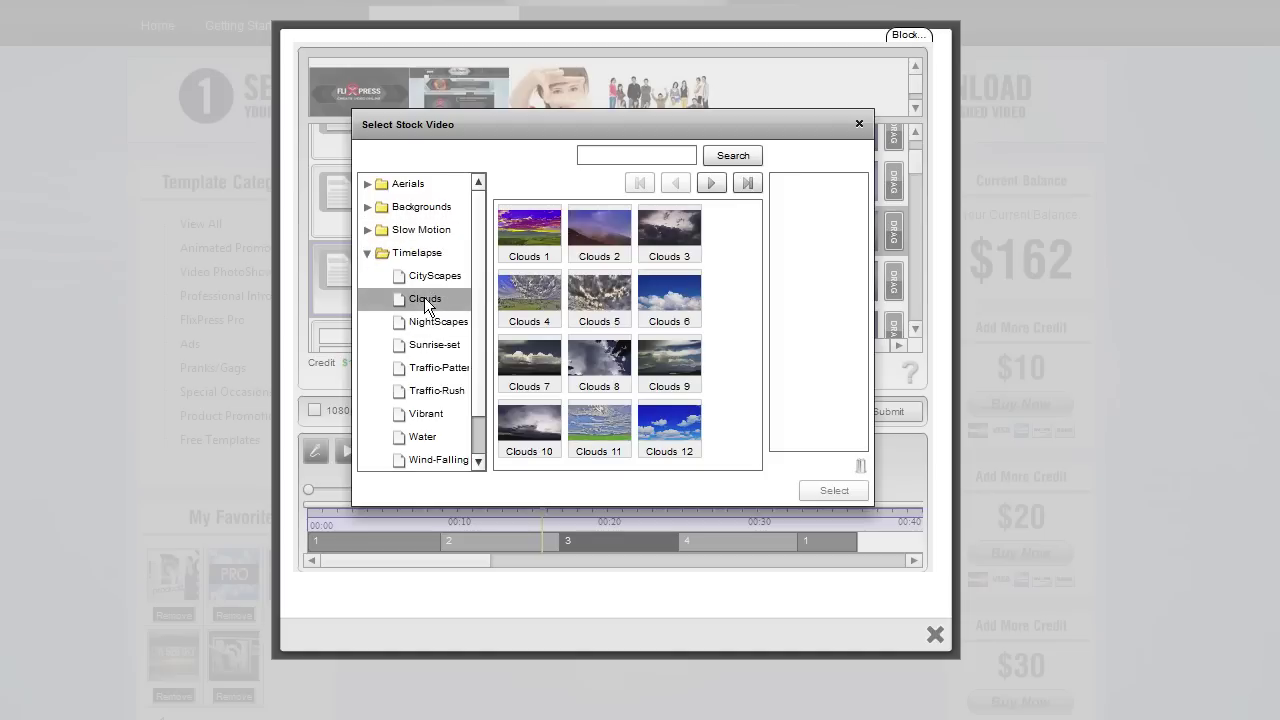
left_click(672, 304)
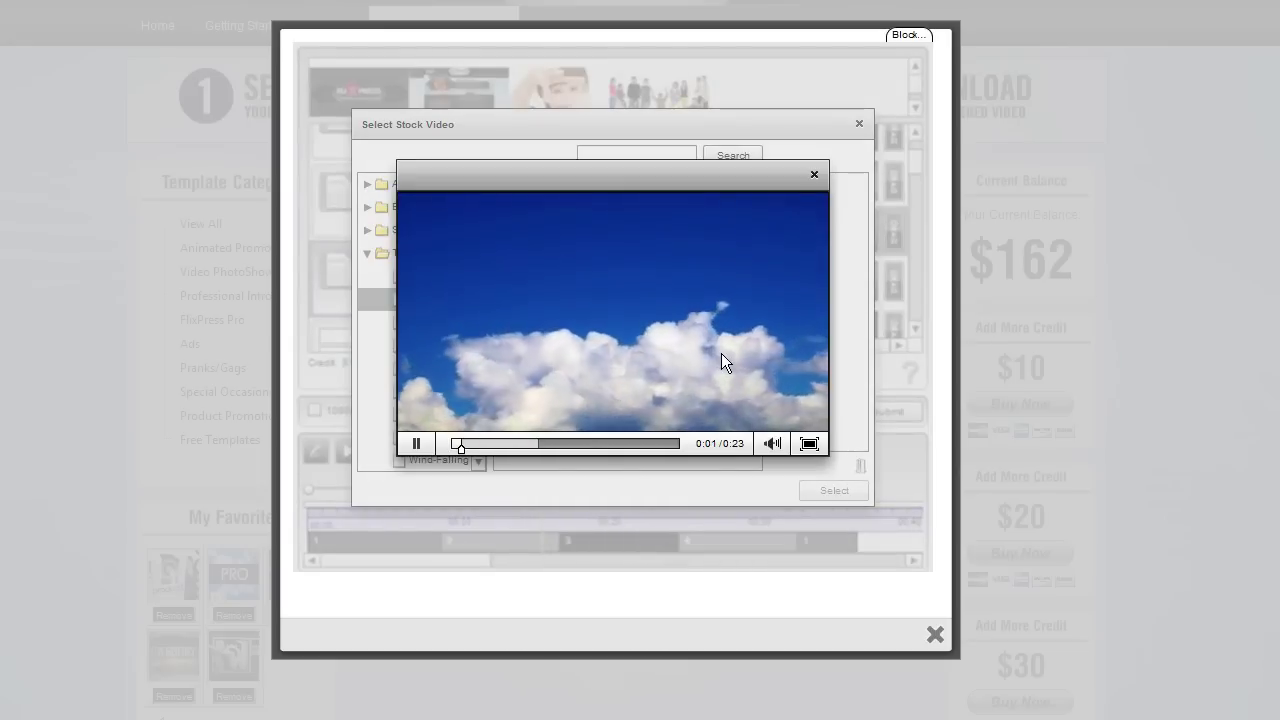
left_click(814, 175)
left_click_drag(669, 295, 825, 280)
left_click(823, 490)
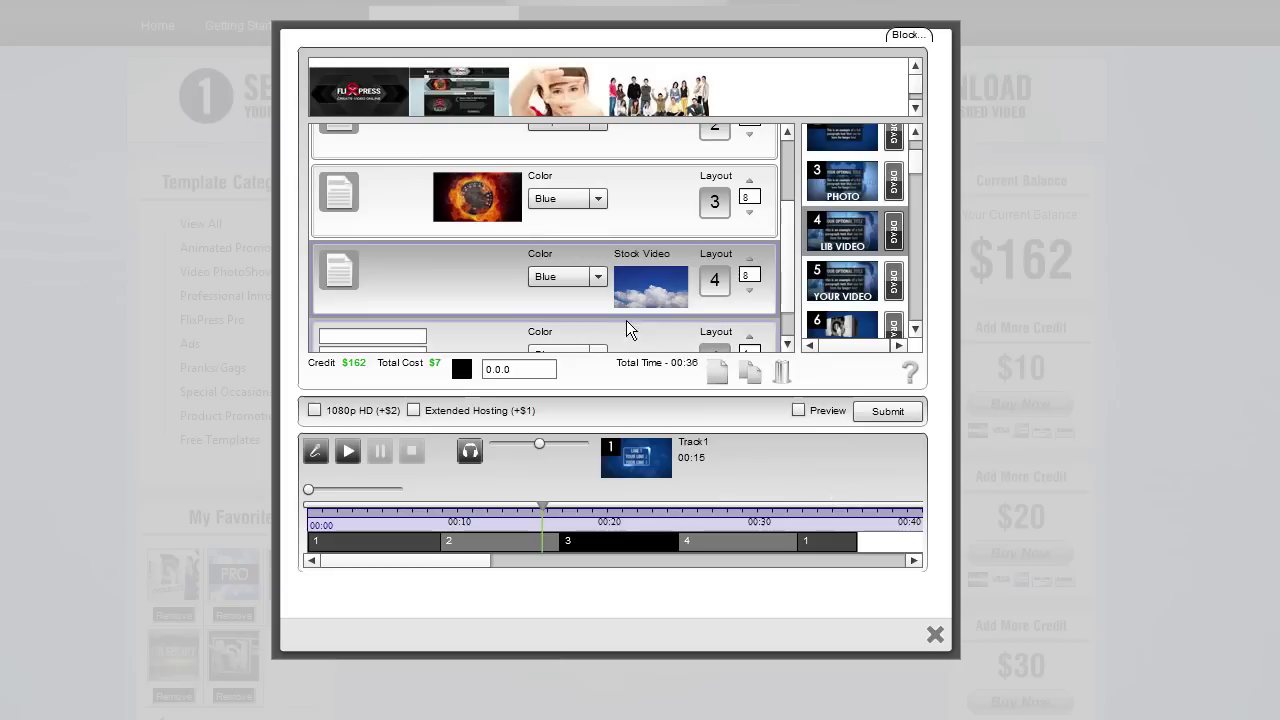
Step: Apply layout 5 (YOUR VIDEO) to the fifth block
scroll(791, 278, "down", 1)
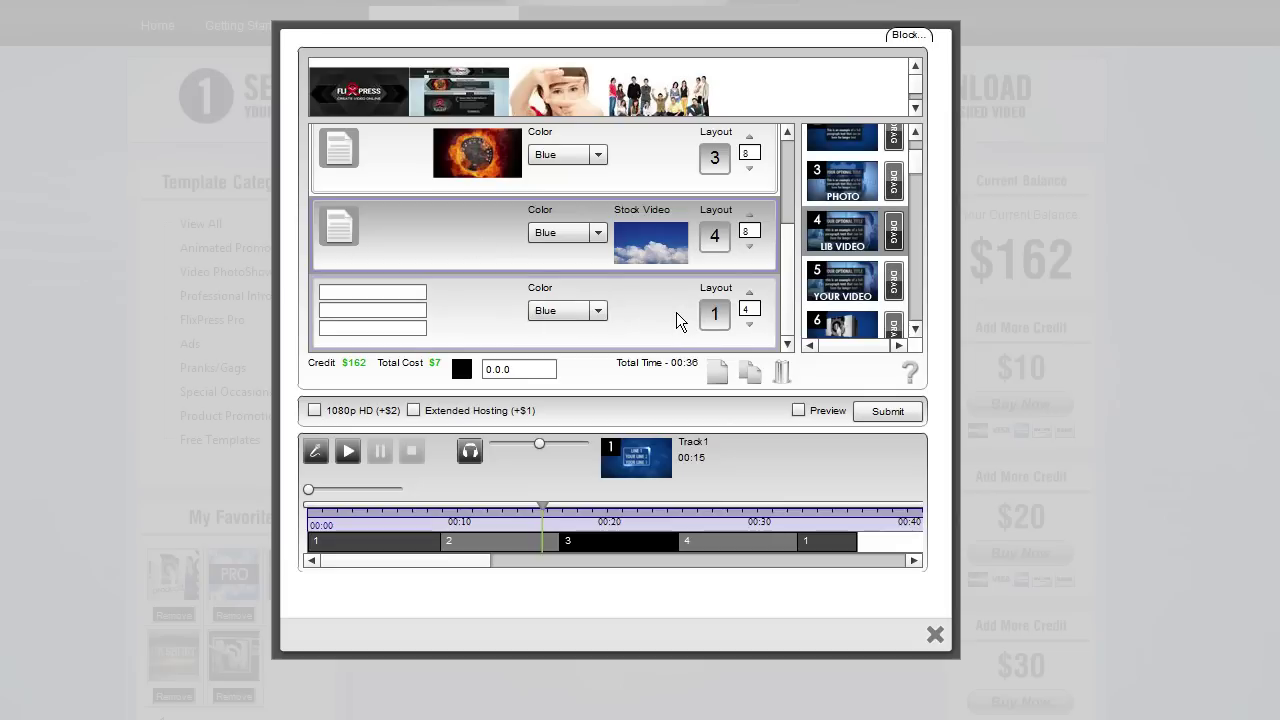
left_click_drag(914, 164, 914, 170)
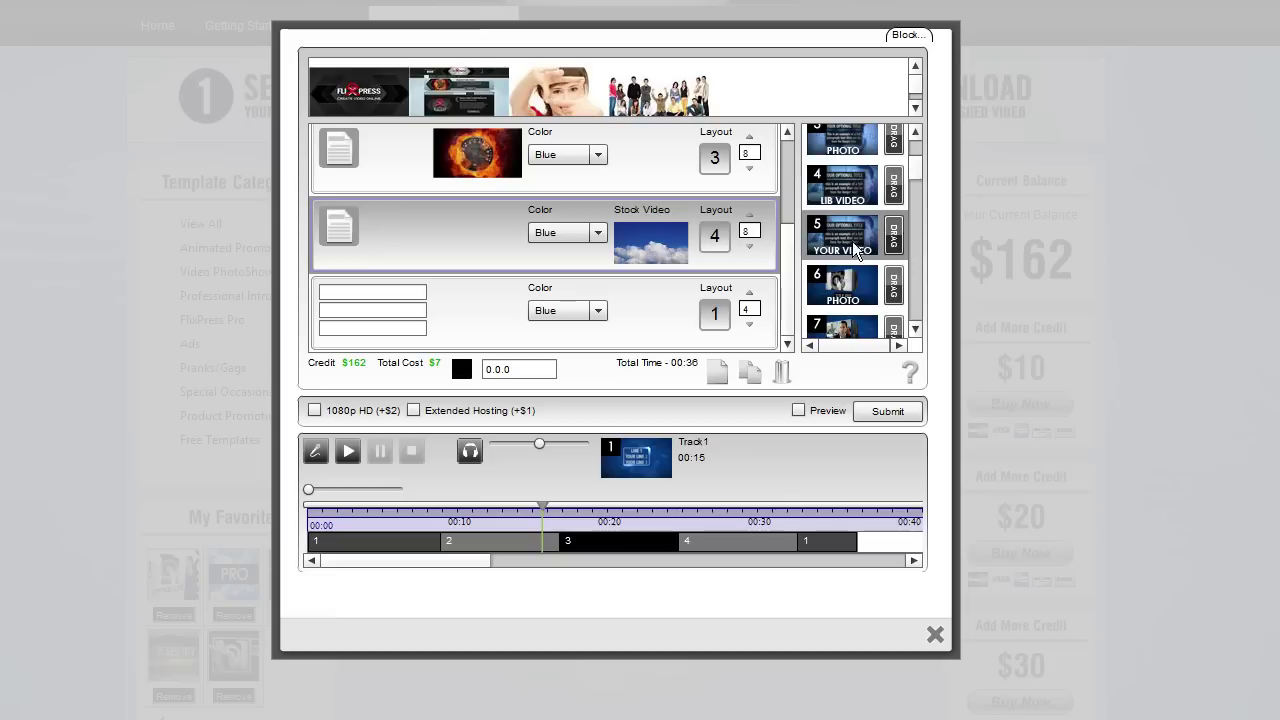
left_click_drag(891, 243, 715, 320)
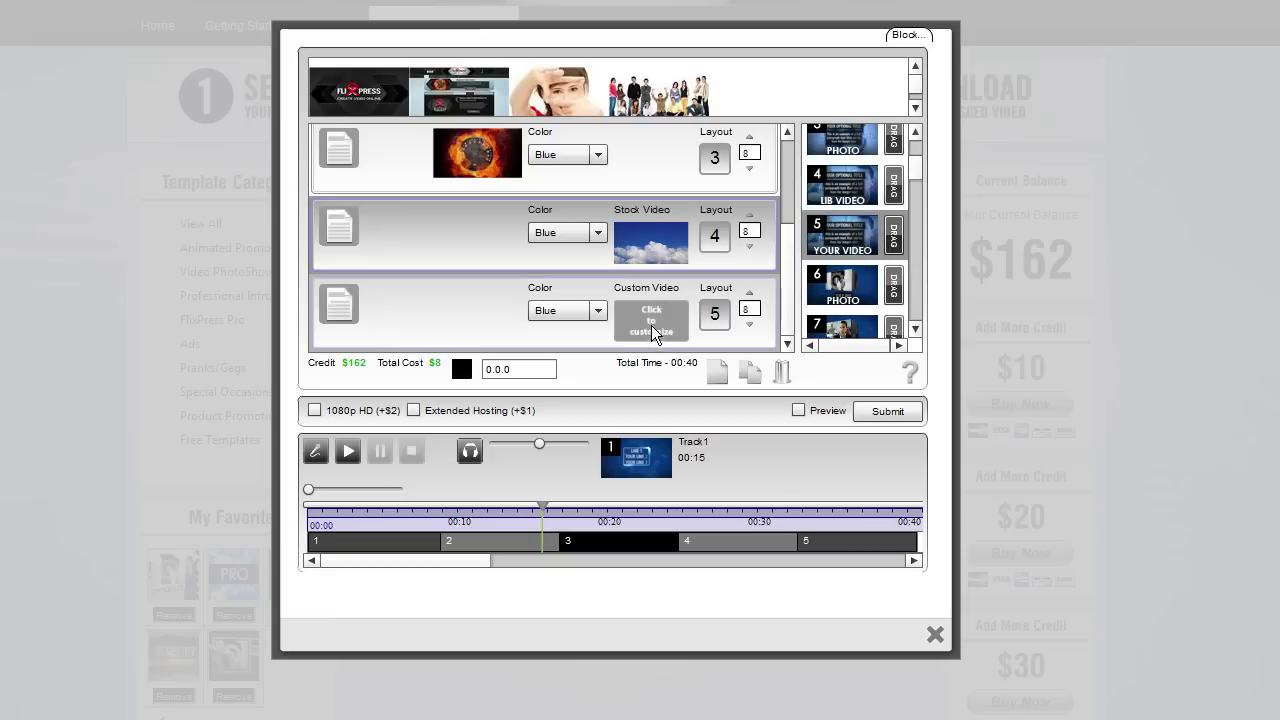
Step: Preview the Dunk1 custom video, and set Score1 as the fifth block's custom video
left_click(651, 323)
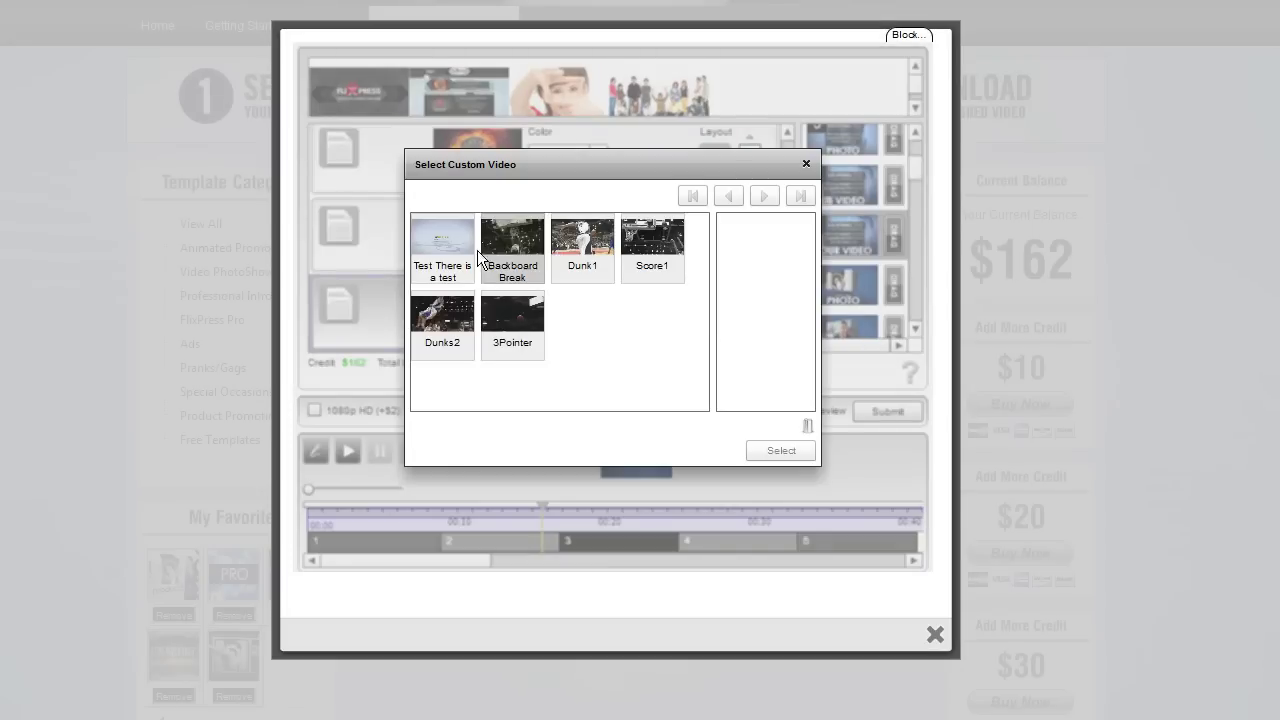
left_click(564, 240)
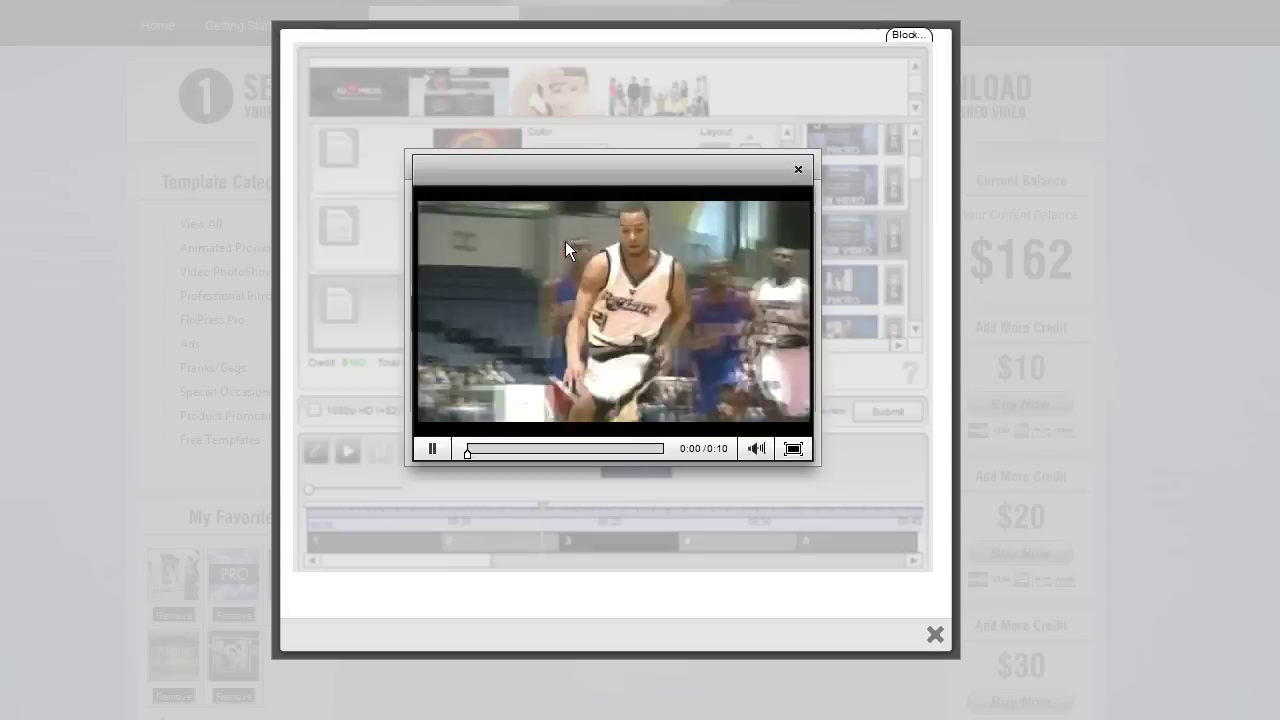
left_click(799, 170)
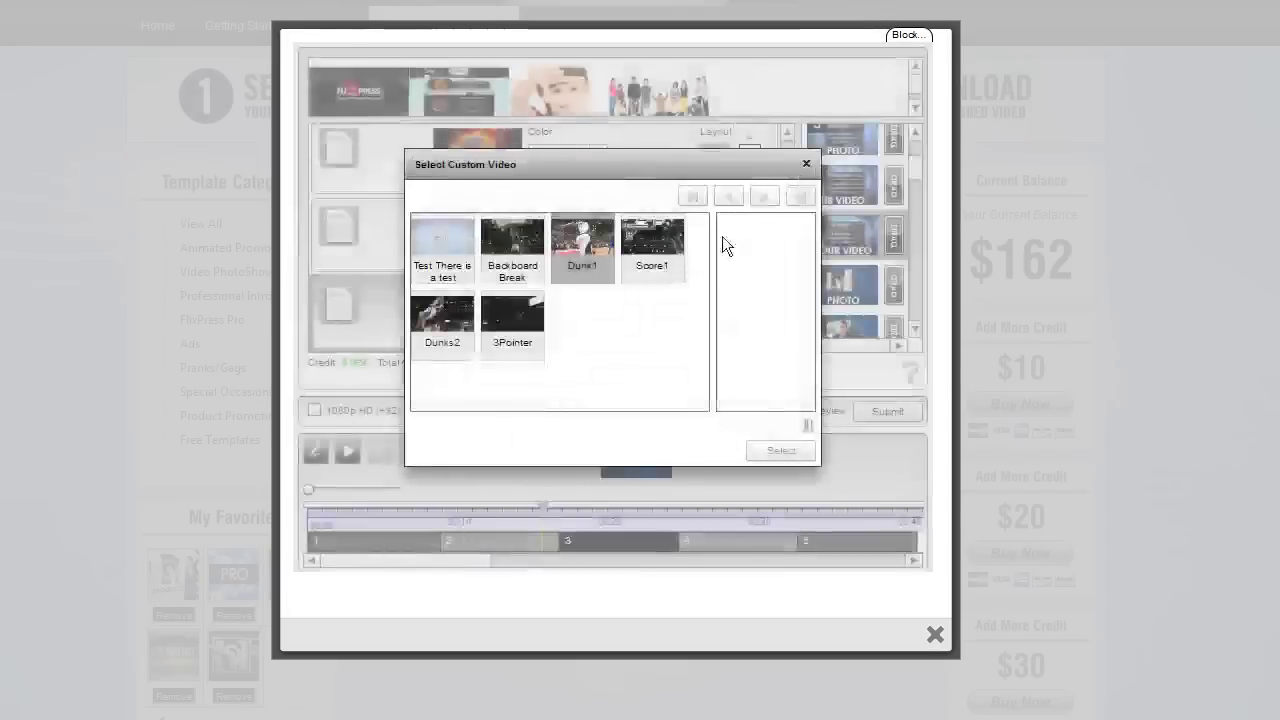
left_click_drag(642, 237, 762, 250)
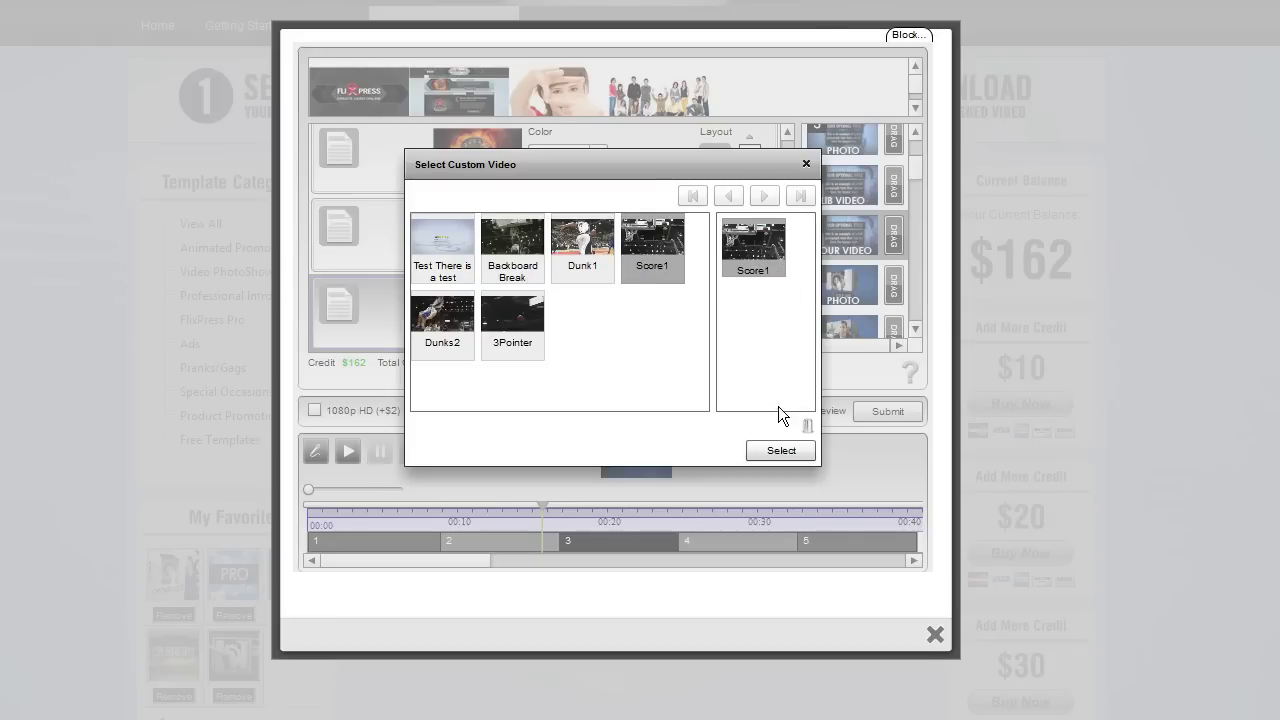
left_click(780, 450)
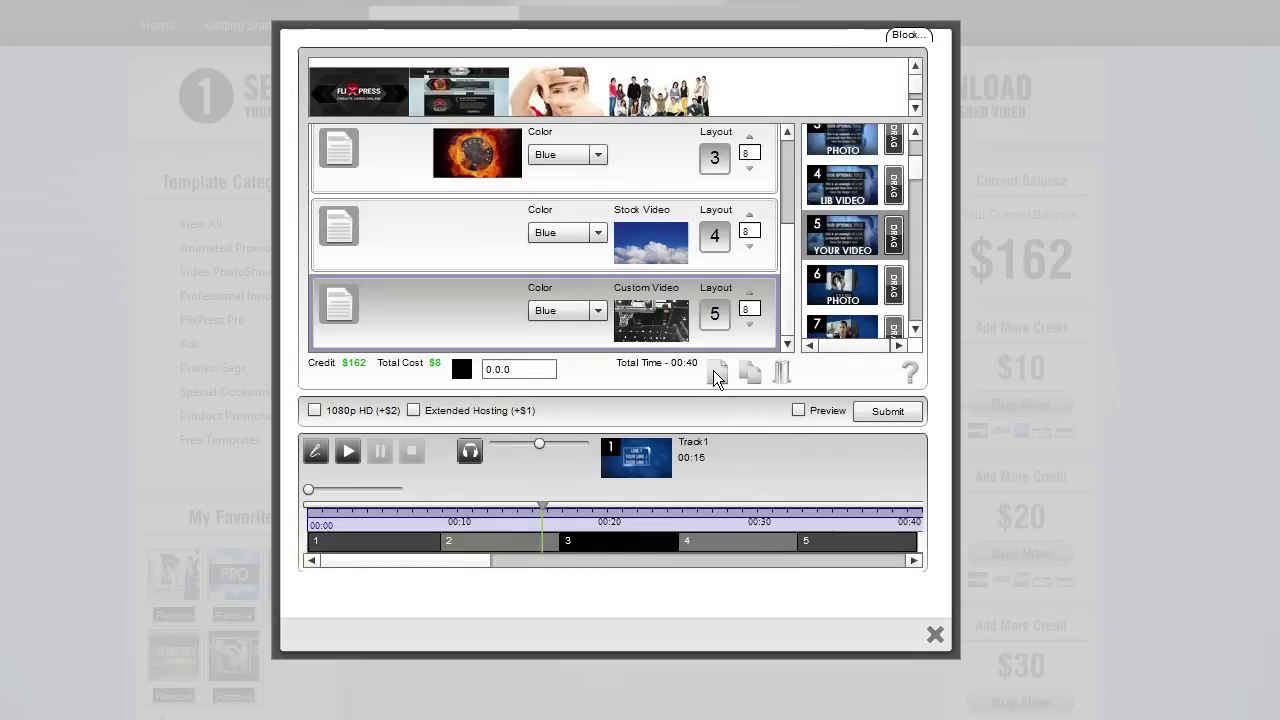
Step: Add three new blank blocks after the fifth block and bring layouts 6 to 9 into view
left_click_drag(791, 203, 789, 277)
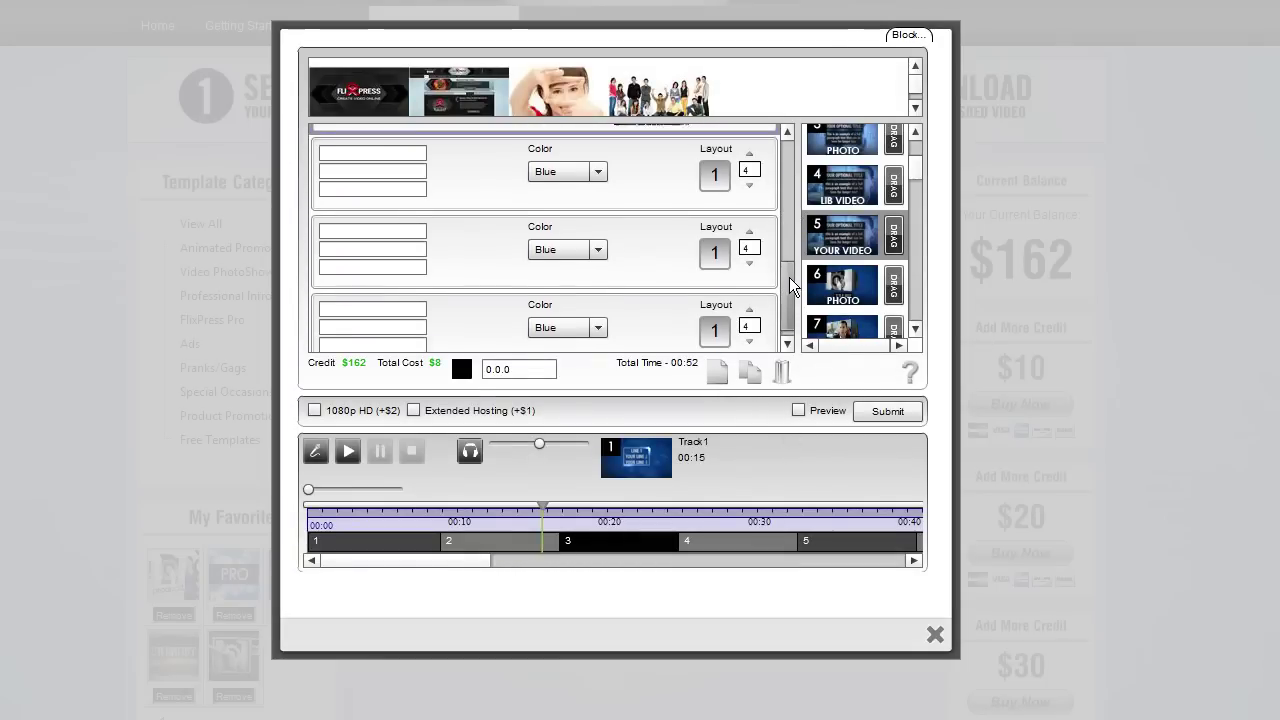
scroll(917, 172, "down", 3)
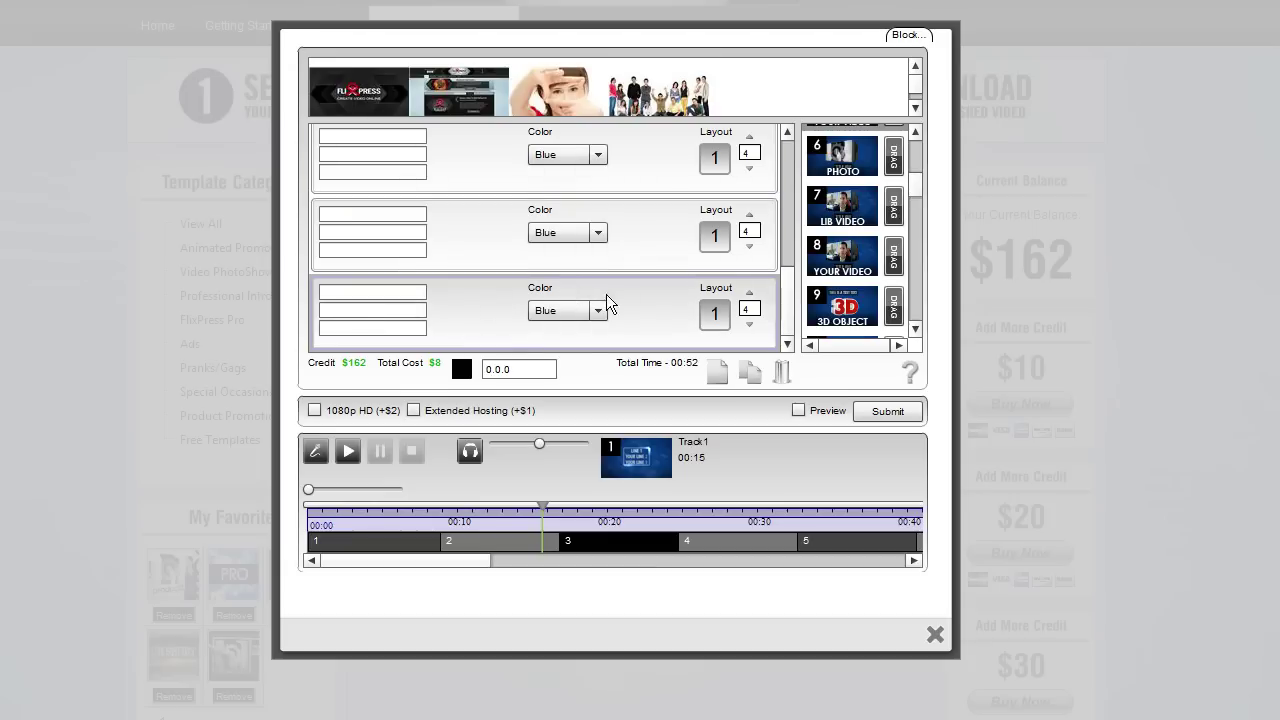
left_click(392, 251)
left_click(382, 327)
left_click(380, 310)
left_click(384, 331)
Step: Preview the sample video of layout 6 (PHOTO) and apply that layout to the sixth block
left_click(849, 158)
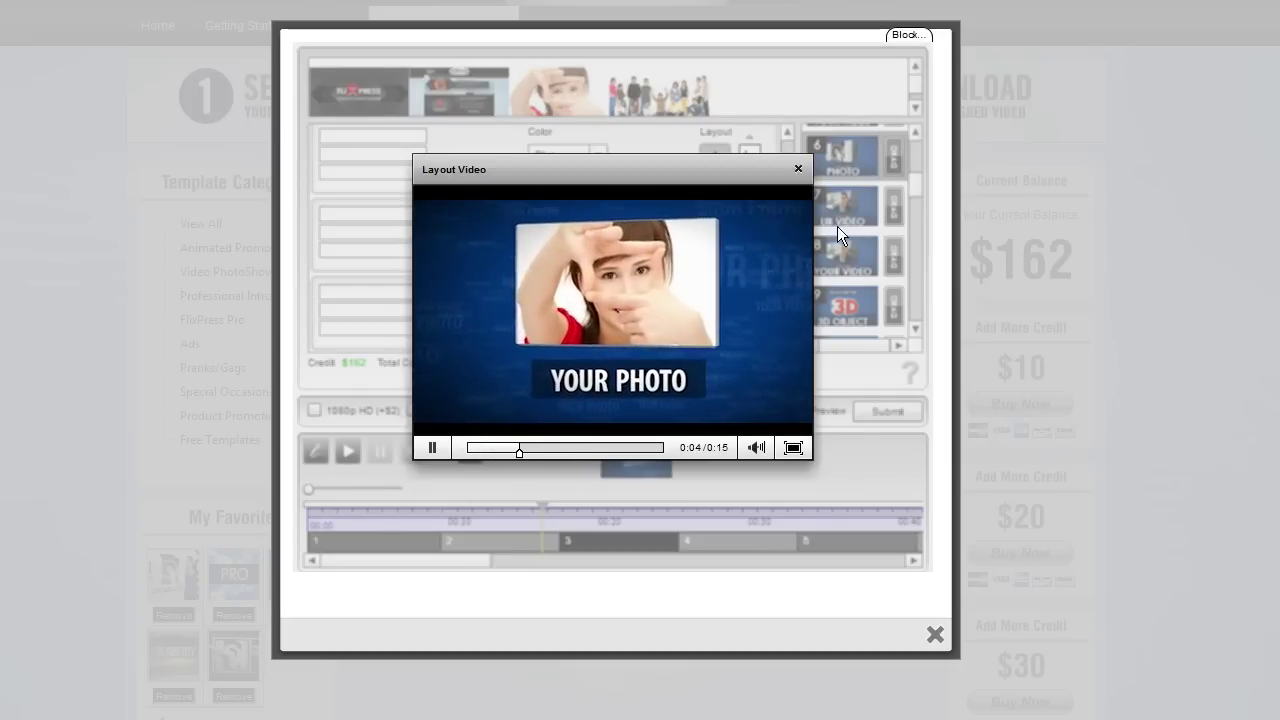
left_click(799, 170)
left_click_drag(894, 160, 725, 163)
Step: Place the photo of the woman framing her face with her hands in the sixth block's image slot
left_click(363, 136)
left_click_drag(558, 87, 482, 161)
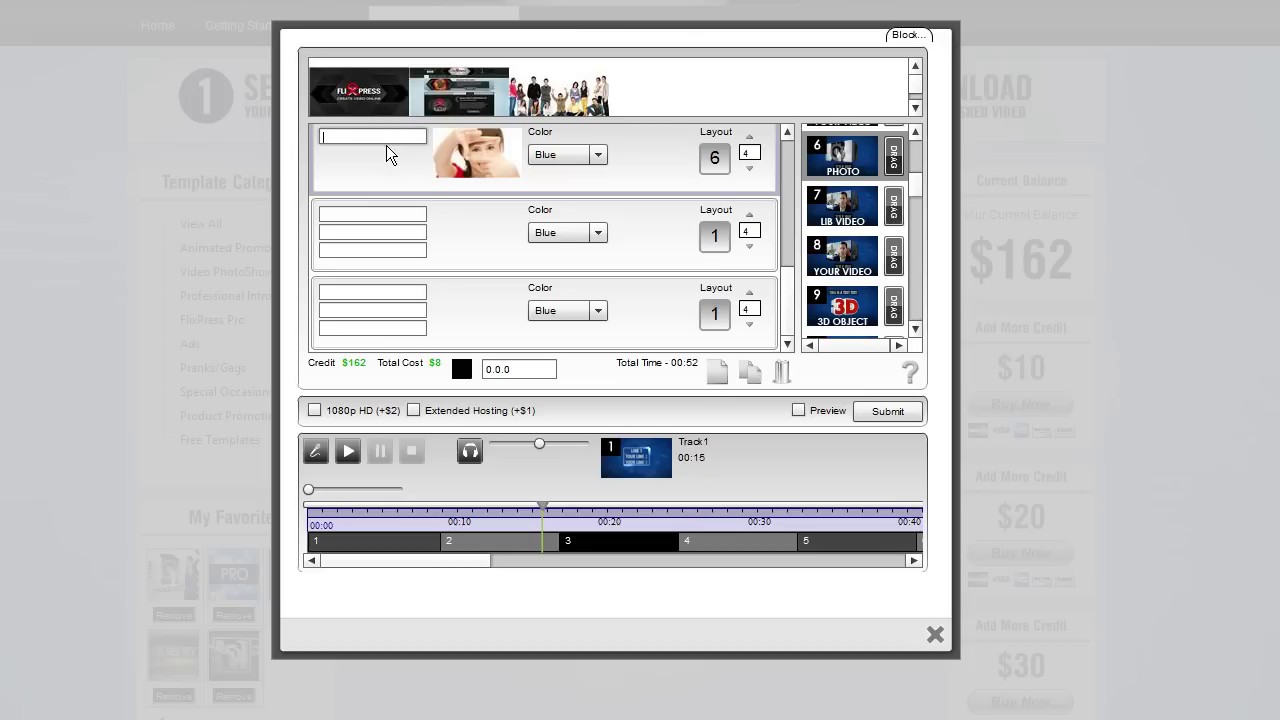
Step: Enter MY TITLE as the sixth block's title text
type("MY TITLE")
left_click_drag(382, 141, 320, 140)
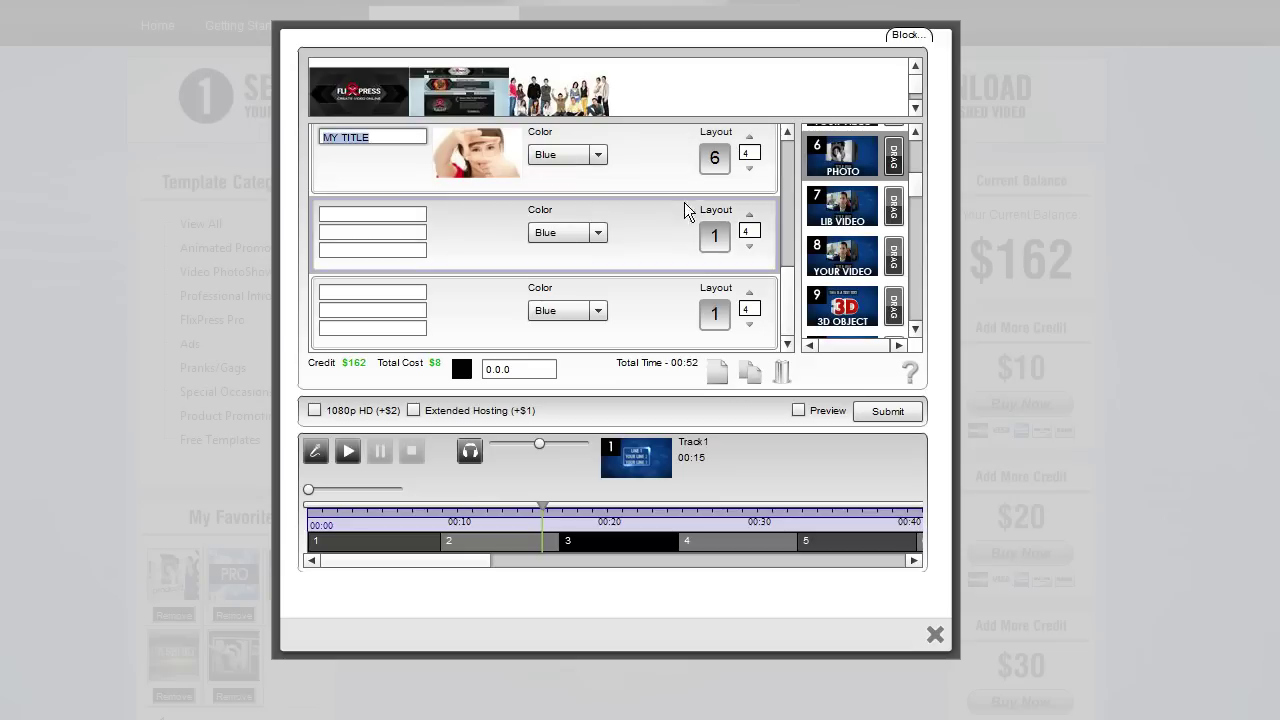
Step: Preview the sample videos of layouts 7 (LIB VIDEO) and 8 (YOUR VIDEO), and apply layout 7 to the seventh block
right_click(822, 213)
left_click(819, 205)
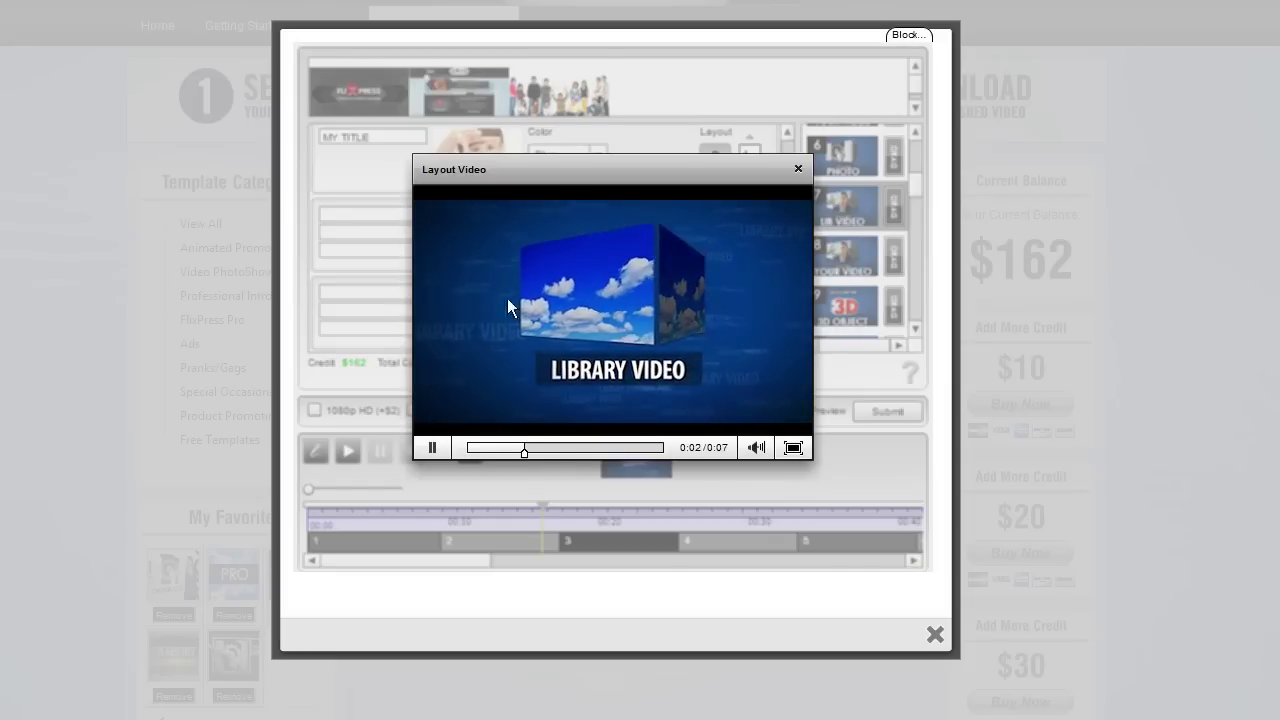
left_click(798, 169)
scroll(914, 188, "down", 1)
left_click(888, 210)
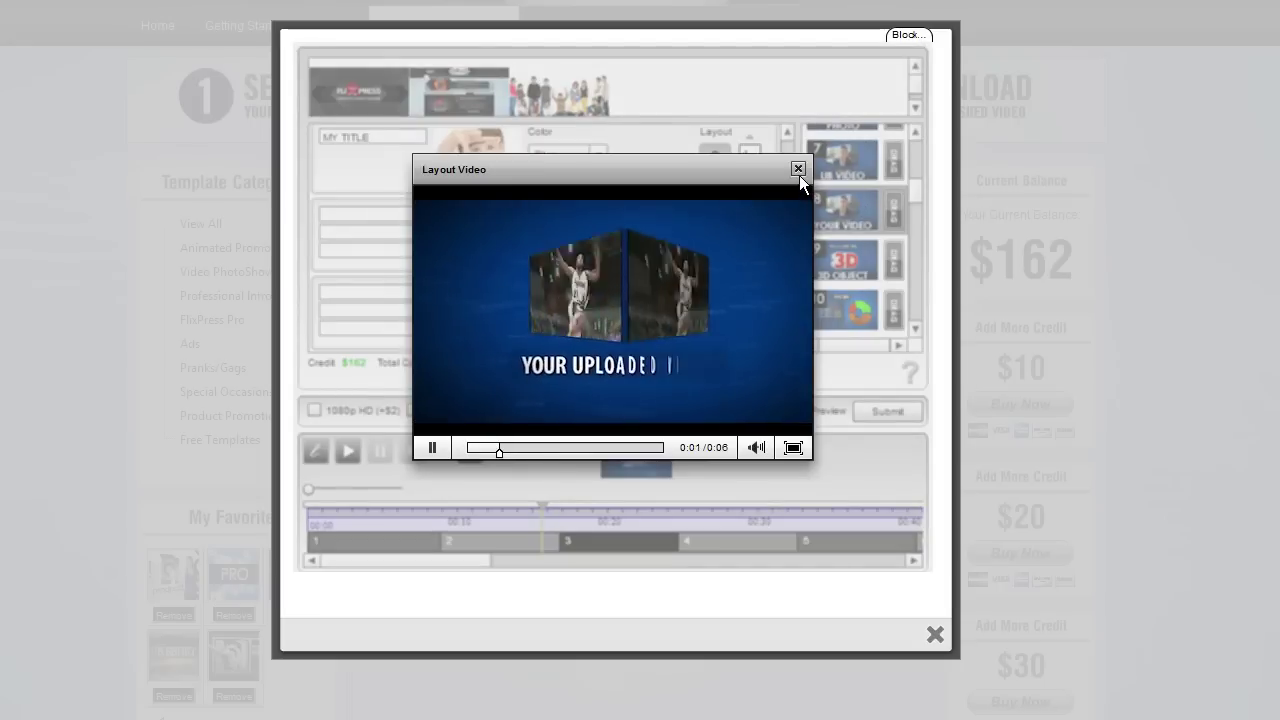
left_click(798, 170)
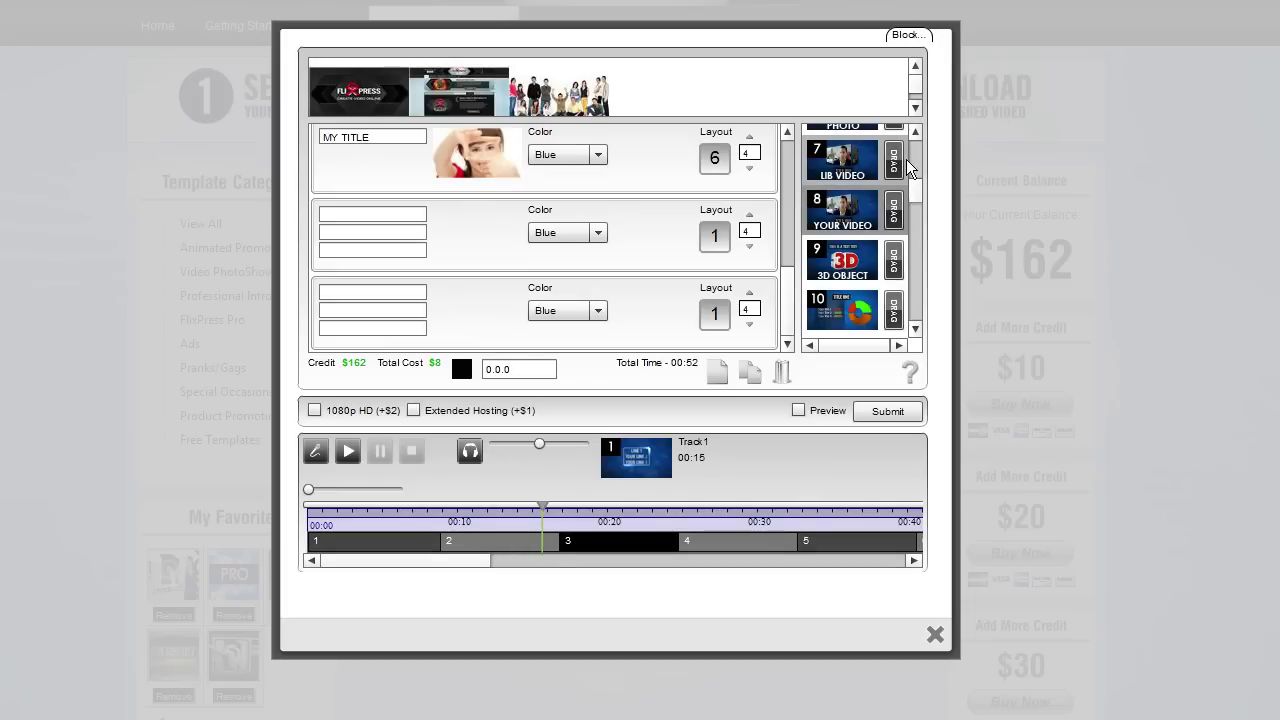
left_click_drag(890, 207, 722, 241)
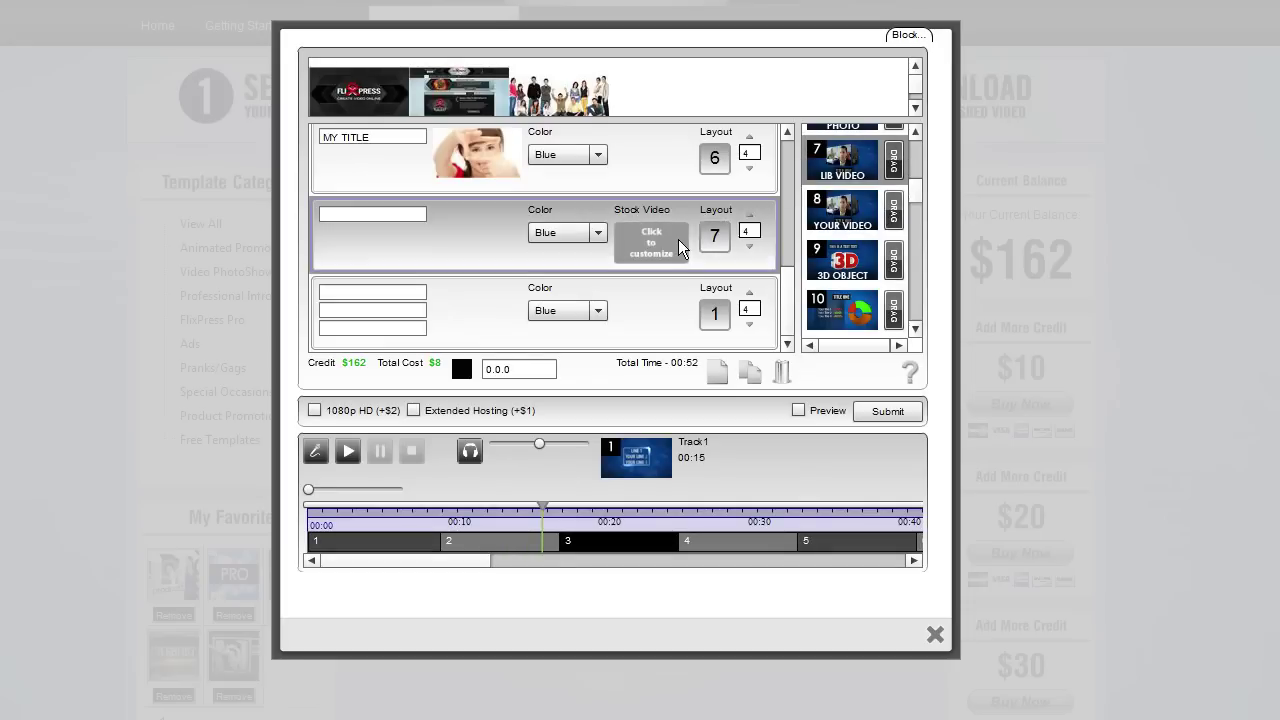
Step: Set Sunrise-Set 8 from the Timelapse collection as the seventh block's stock video, and title the block MY LIBRARY VIDEO
left_click(678, 239)
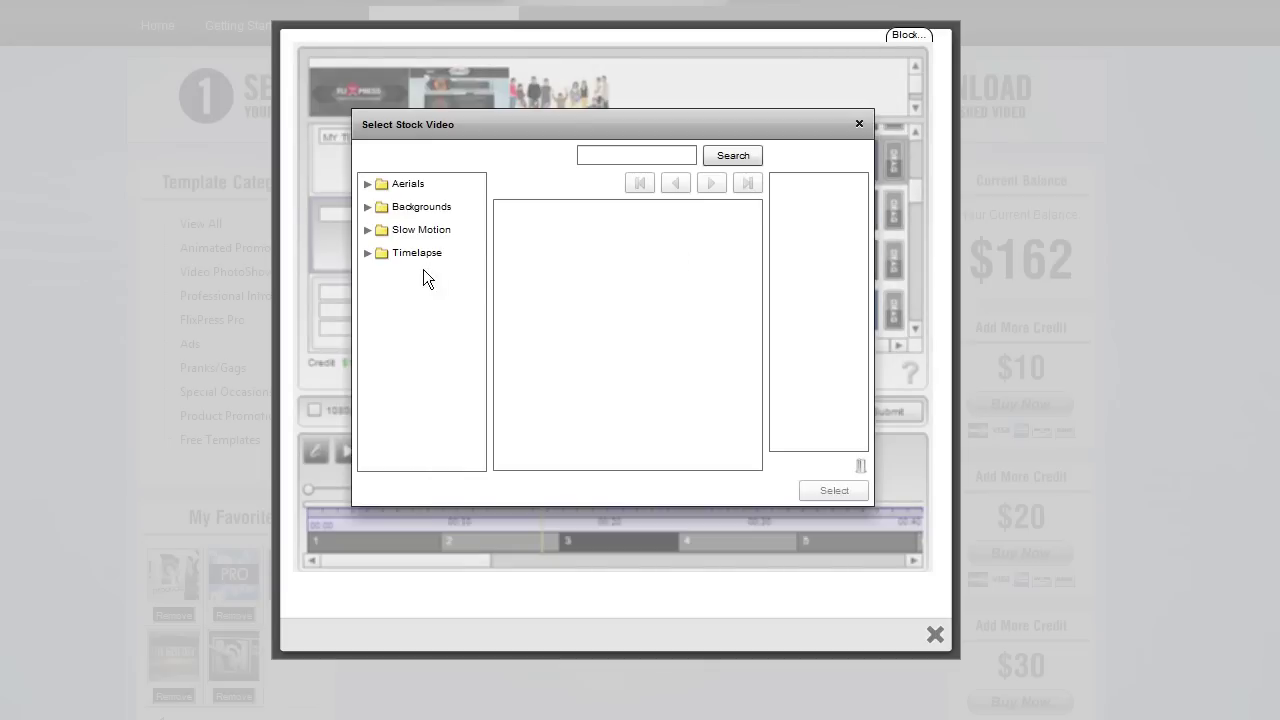
left_click(369, 255)
left_click(408, 346)
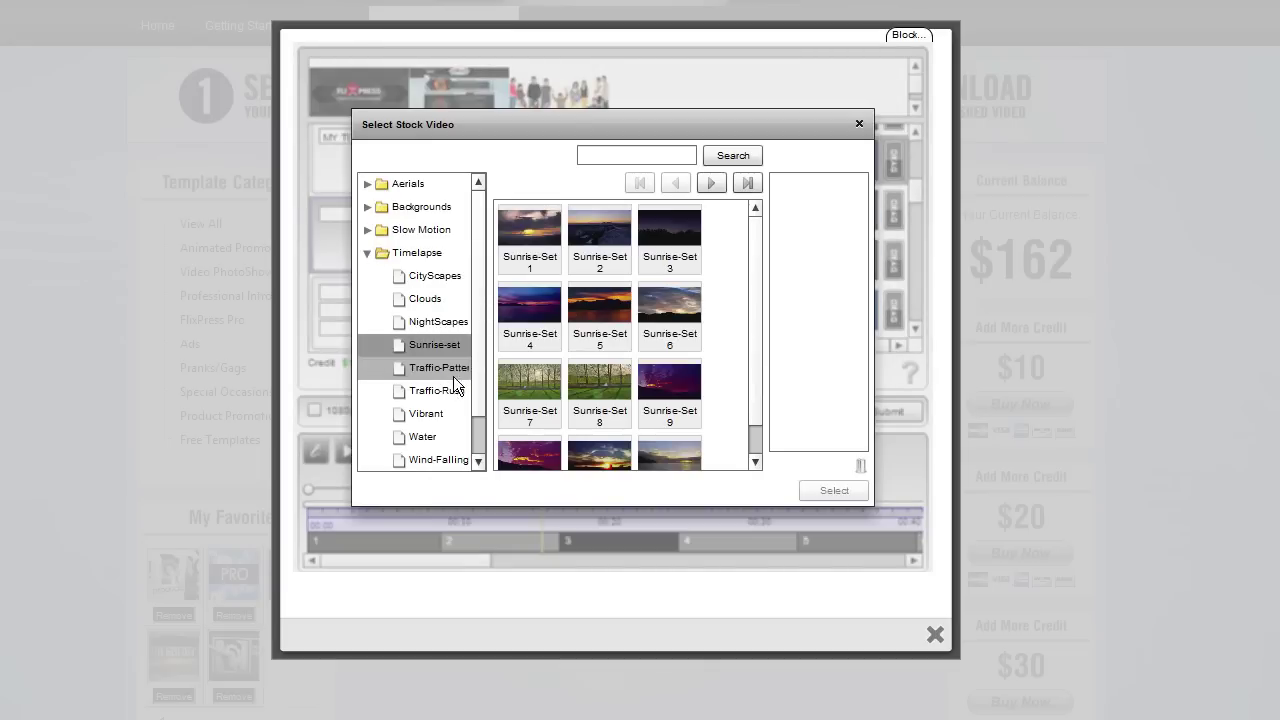
left_click_drag(605, 385, 846, 248)
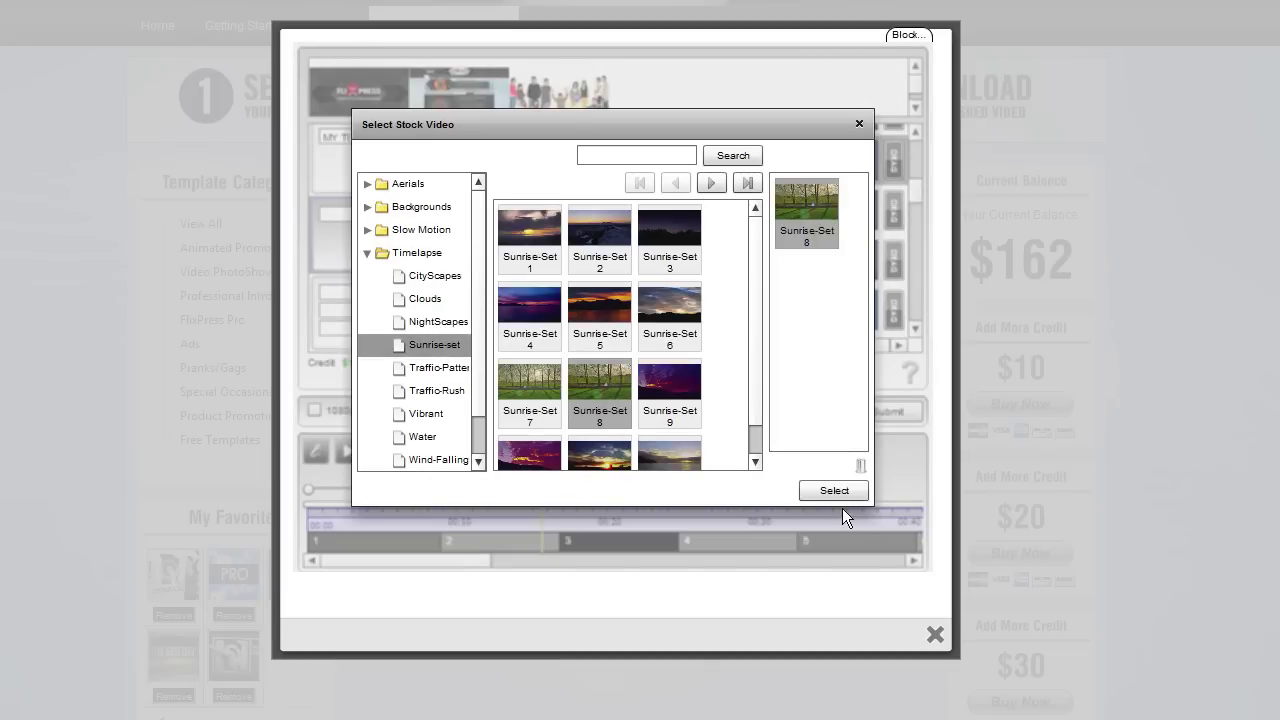
left_click(836, 491)
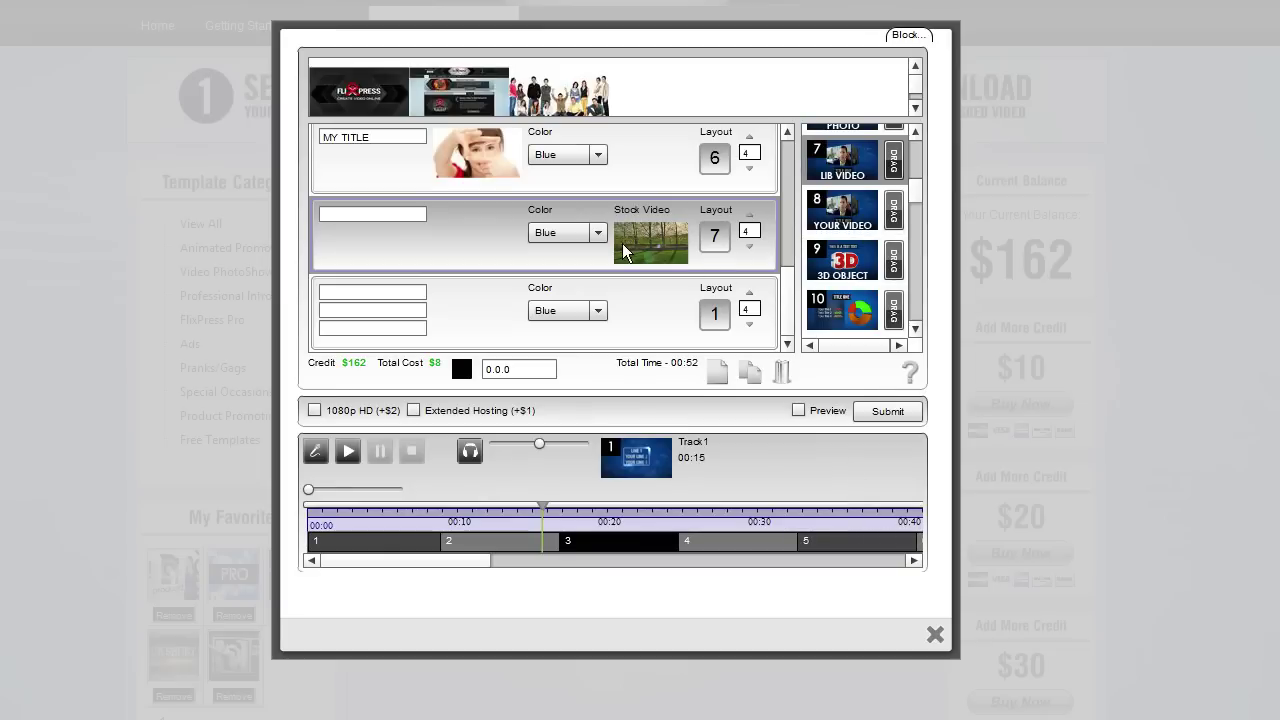
left_click(373, 216)
type("MY LIBRARY VIDEO")
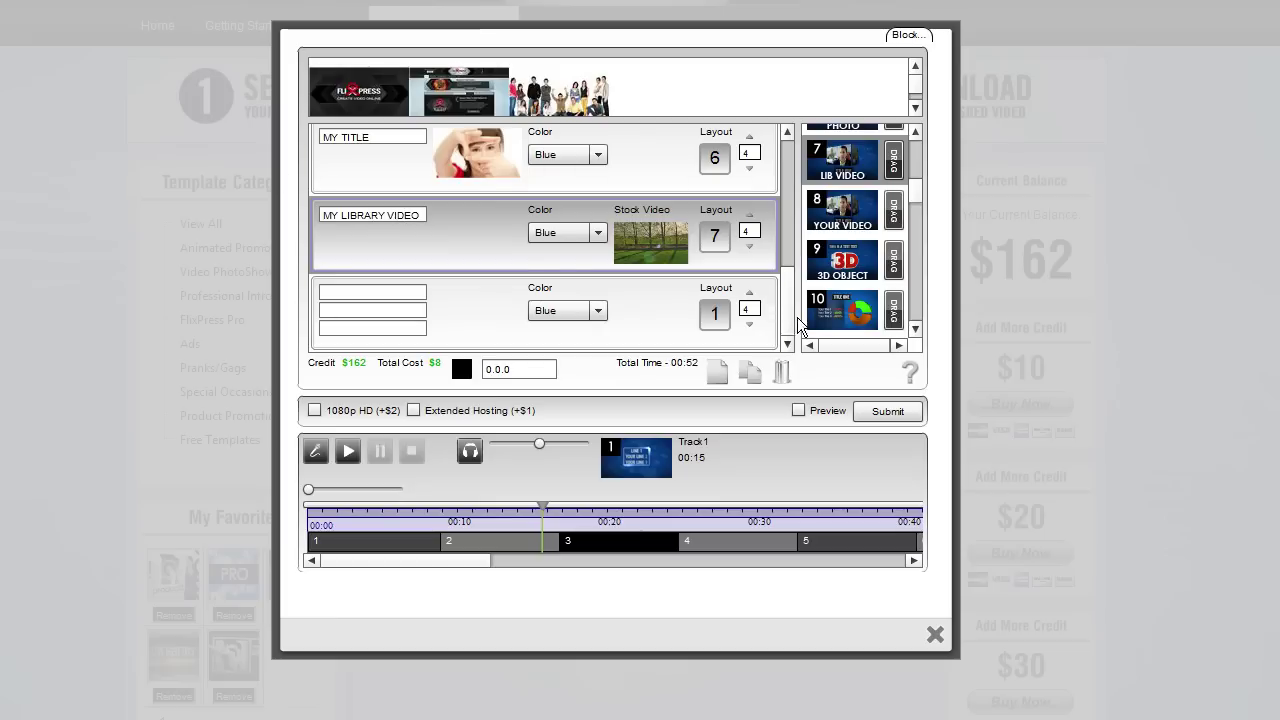
Step: Move the block boundaries on the timeline to shorten the second block, giving the third 6.93 seconds and the fourth 9.84 seconds
mouse_move(464, 566)
left_mouse_down()
mouse_move(534, 567)
mouse_move(455, 572)
left_mouse_up()
mouse_move(434, 567)
left_mouse_down()
mouse_move(531, 562)
mouse_move(414, 564)
left_mouse_up()
left_click_drag(679, 544, 668, 544)
left_click(716, 542)
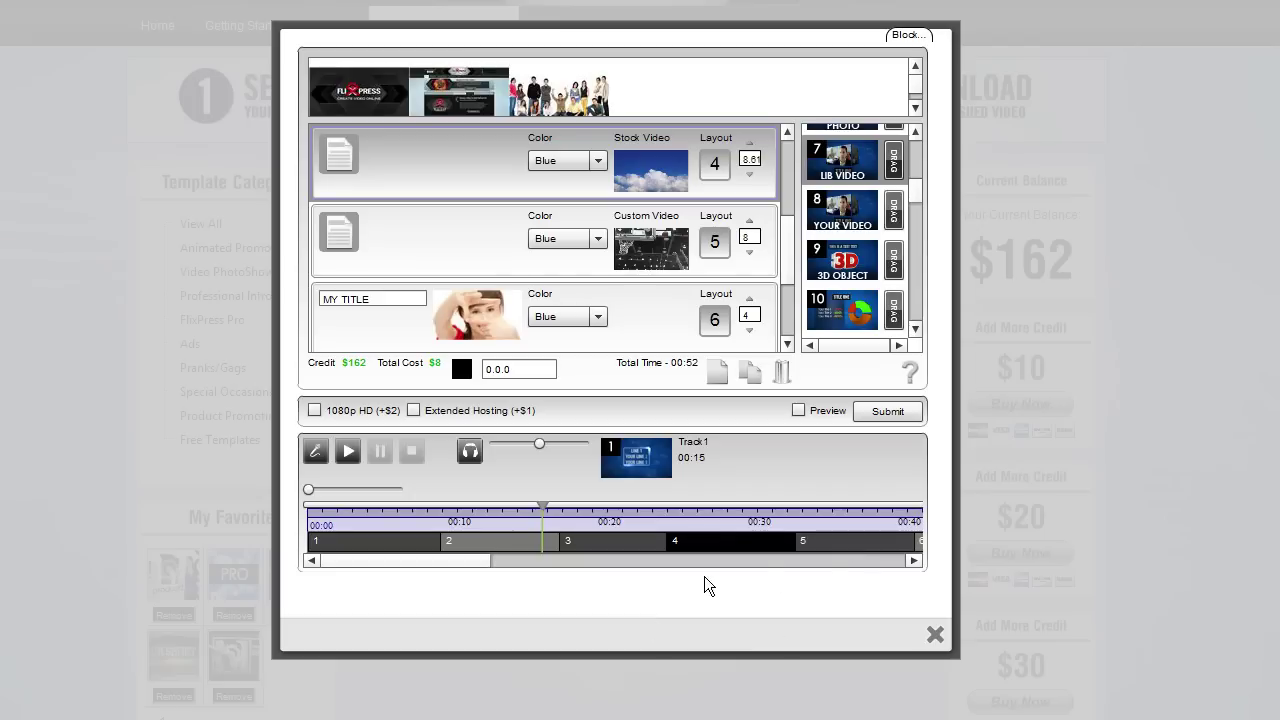
left_click(612, 547)
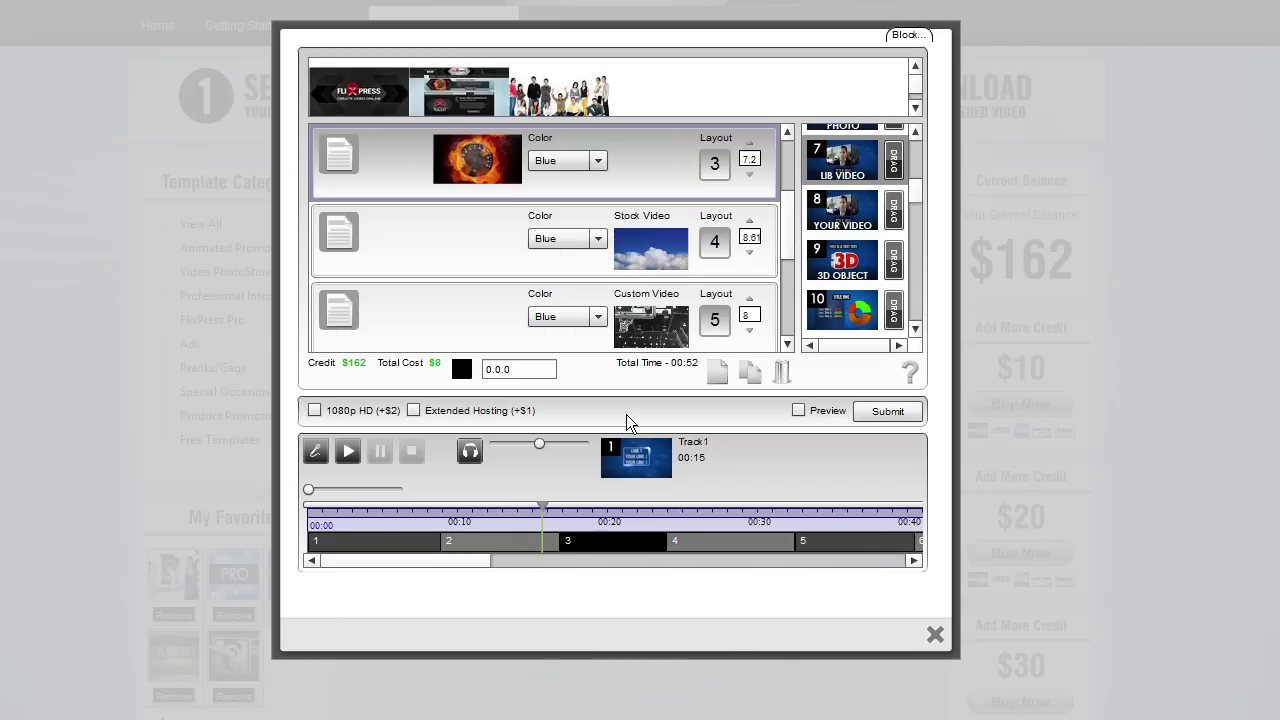
left_click_drag(672, 544, 546, 545)
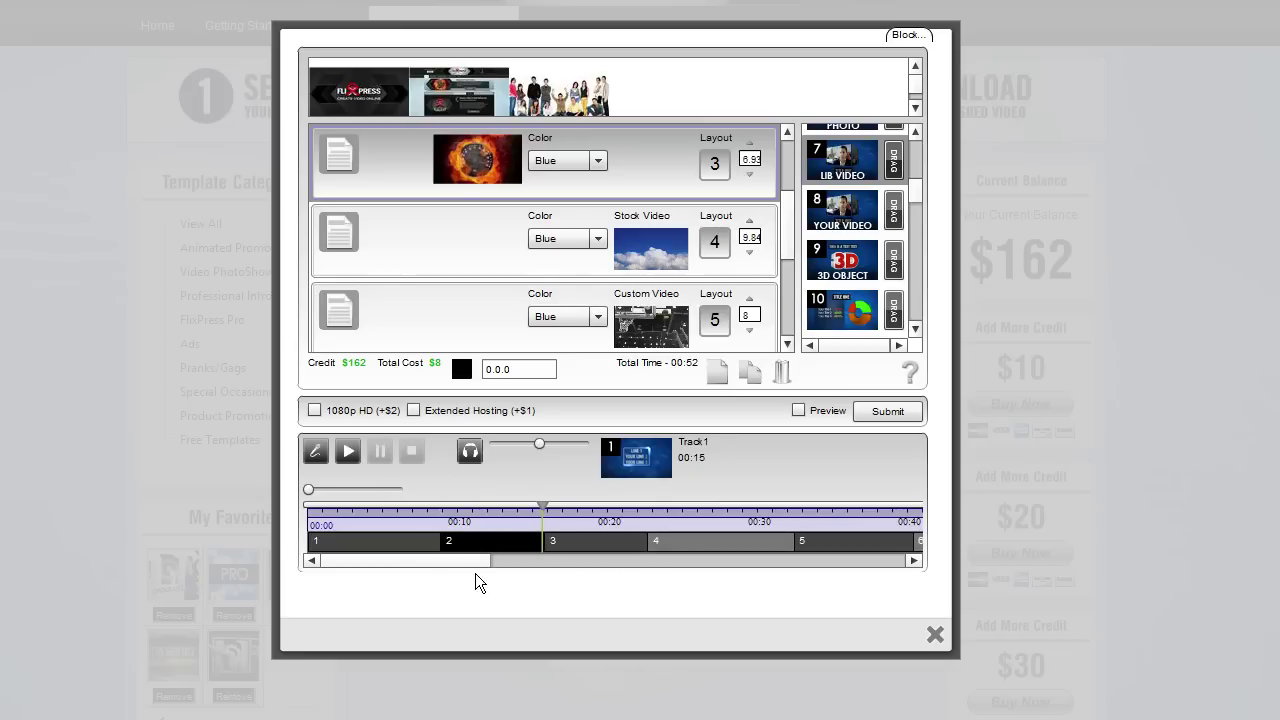
left_click_drag(471, 562, 483, 565)
Step: Add another blank block at the end and apply layout 9 (3D OBJECT) to the eighth block
scroll(770, 229, "down", 3)
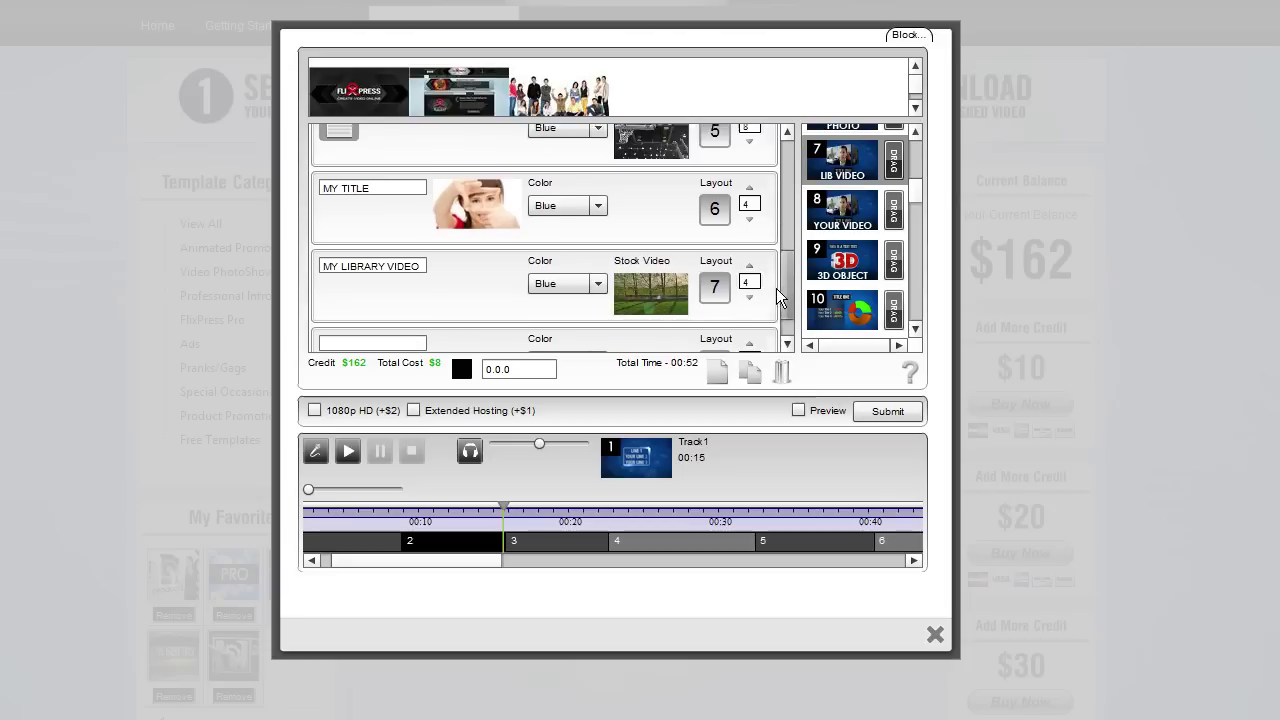
scroll(776, 290, "down", 1)
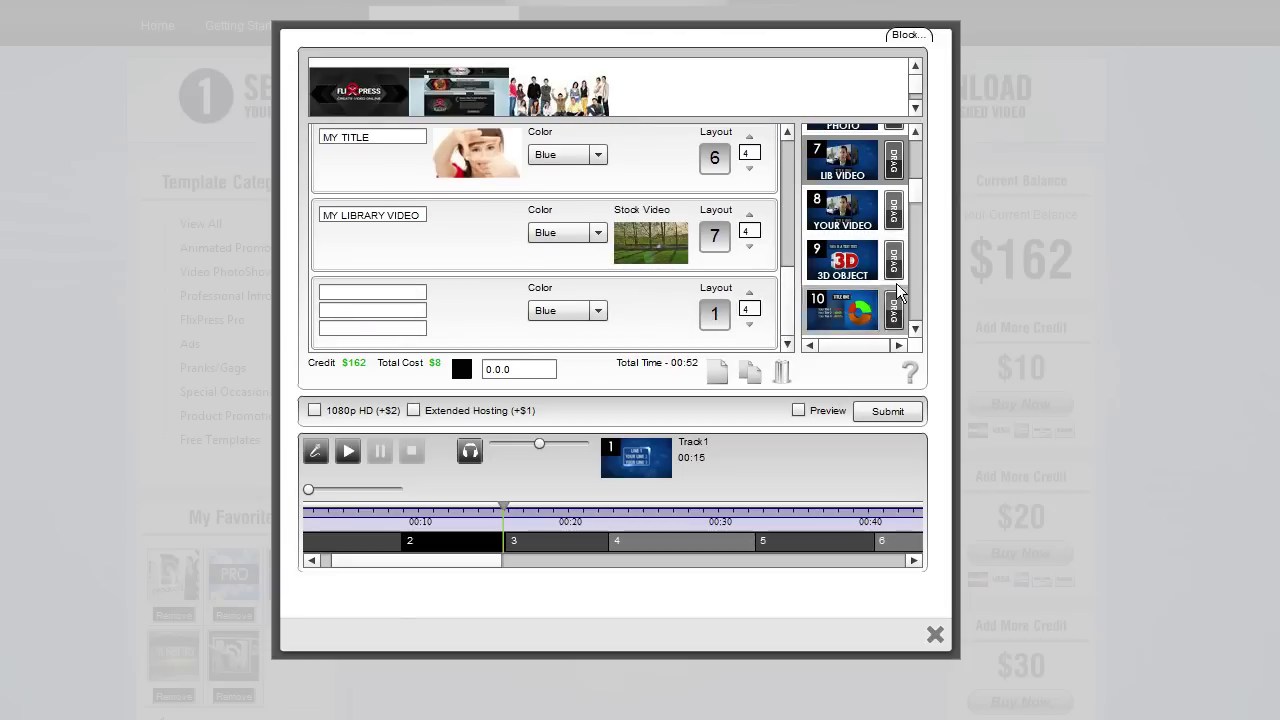
scroll(914, 198, "down", 1)
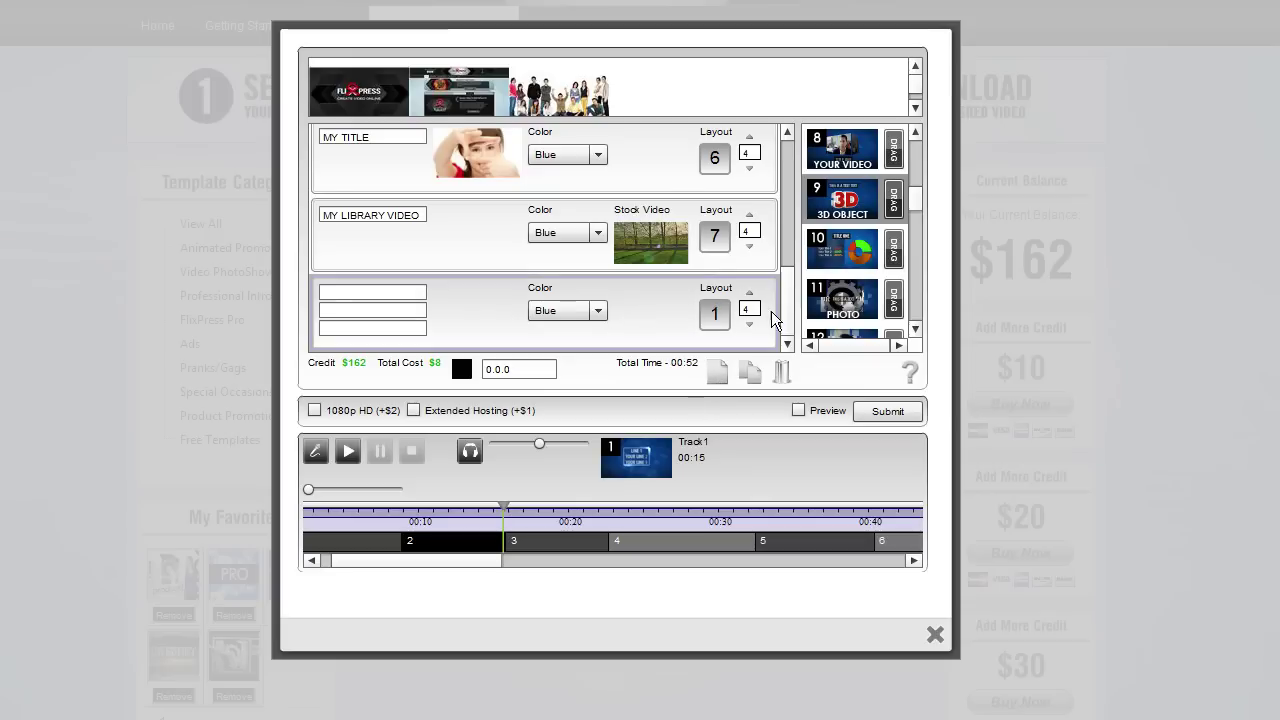
left_click(717, 374)
scroll(793, 290, "down", 2)
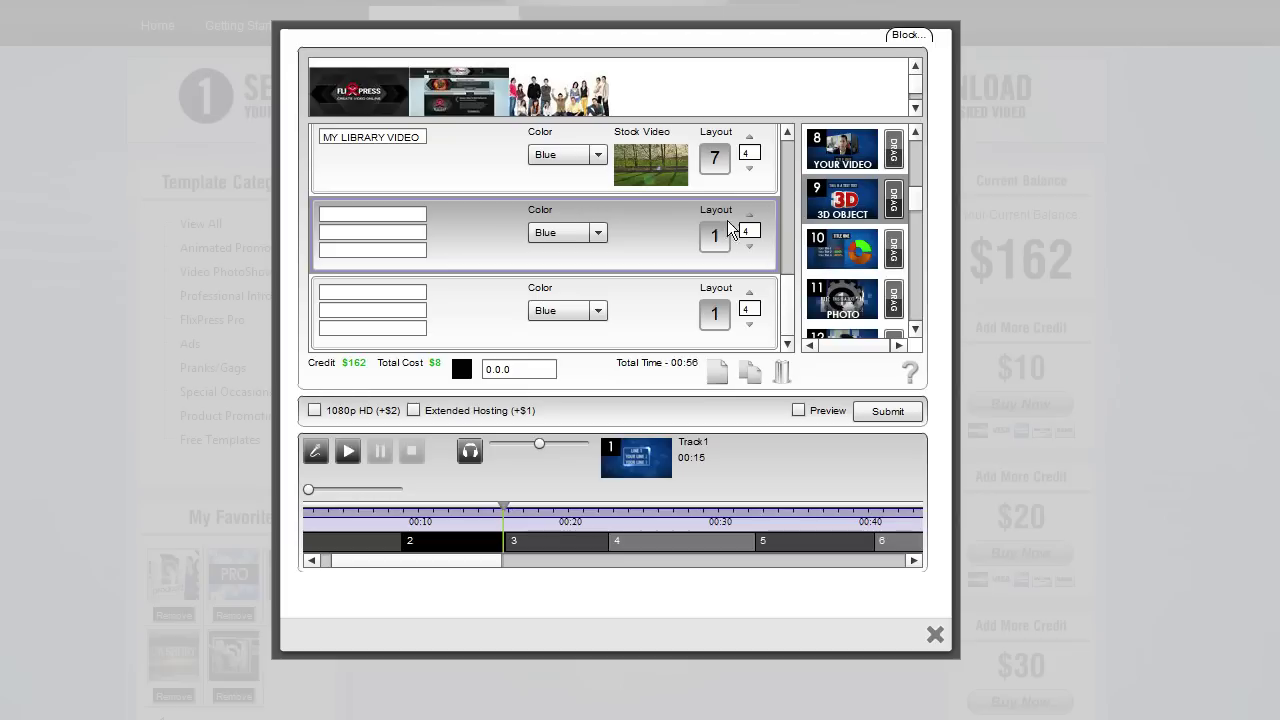
left_click_drag(895, 198, 715, 240)
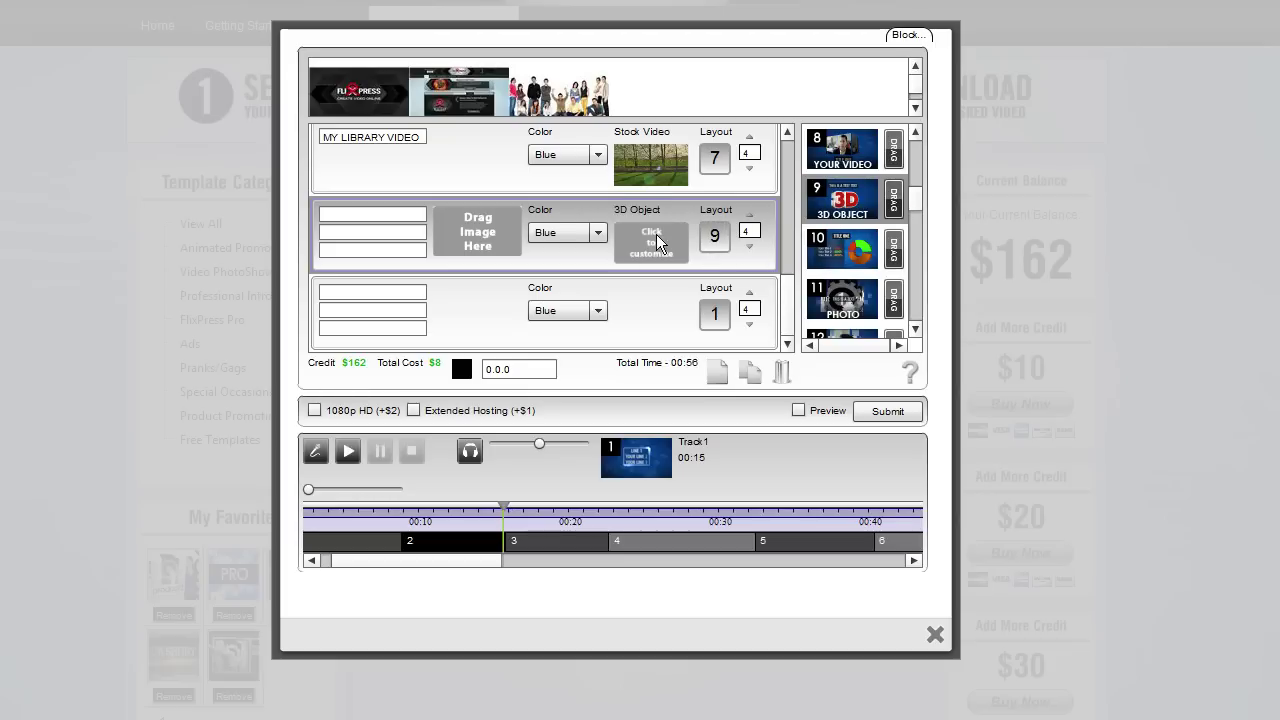
left_click(747, 232)
left_click(392, 232)
left_click(393, 252)
left_click(380, 216)
left_click(376, 232)
left_click(374, 249)
left_click(374, 232)
left_click(376, 251)
left_click(371, 234)
left_click(371, 215)
left_click(380, 234)
left_click(380, 250)
left_click(376, 214)
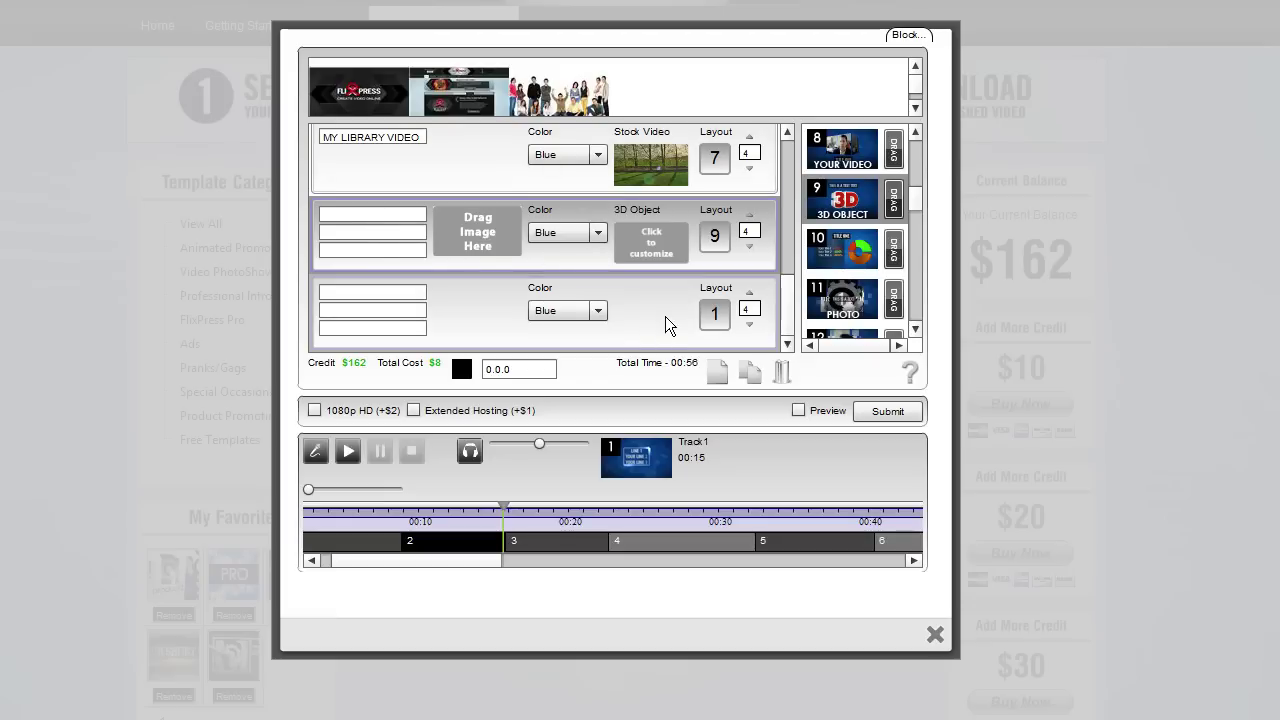
Step: Preview the Tech Text object in the Static category of 3D Text, and set it as the eighth block's 3D object
left_click(652, 242)
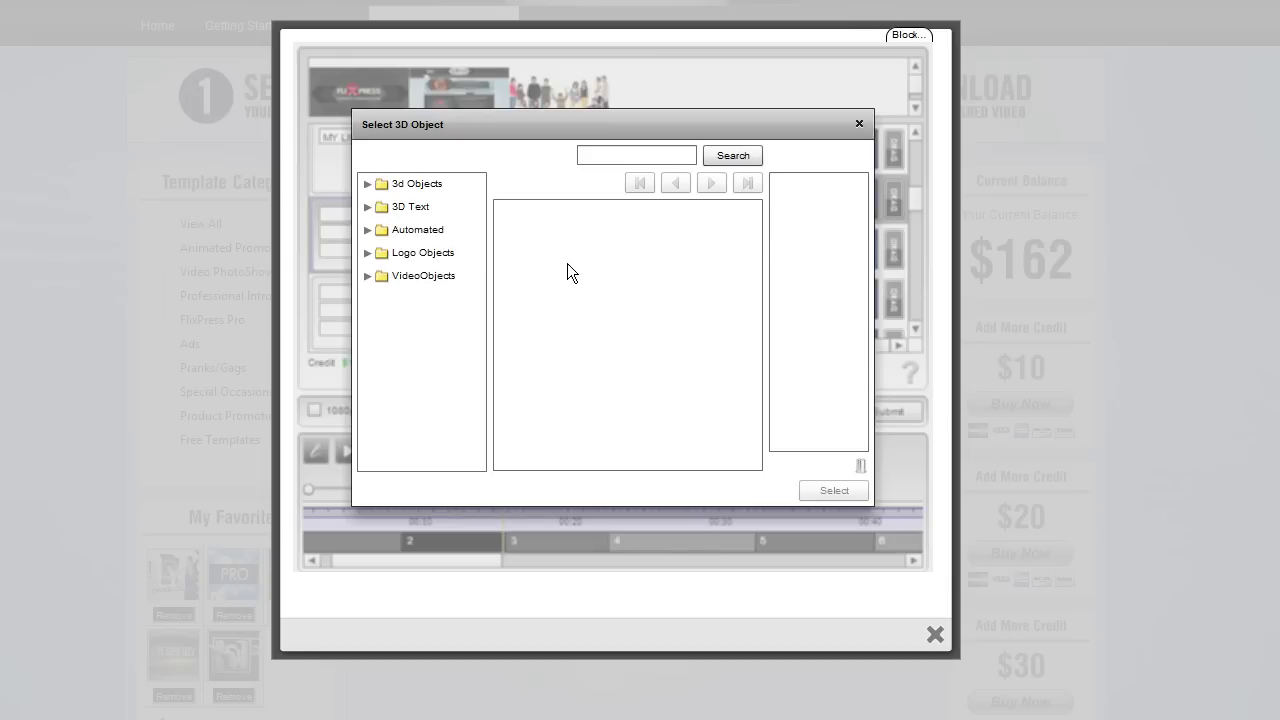
left_click(367, 206)
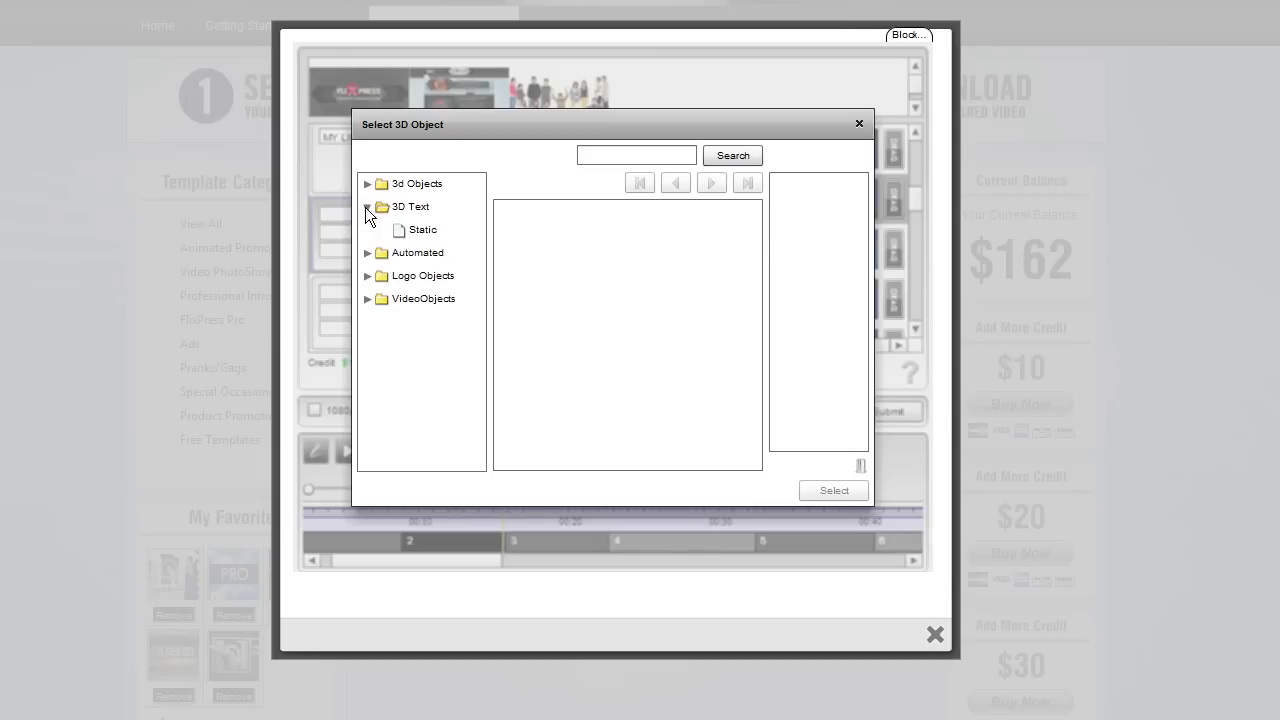
left_click(425, 231)
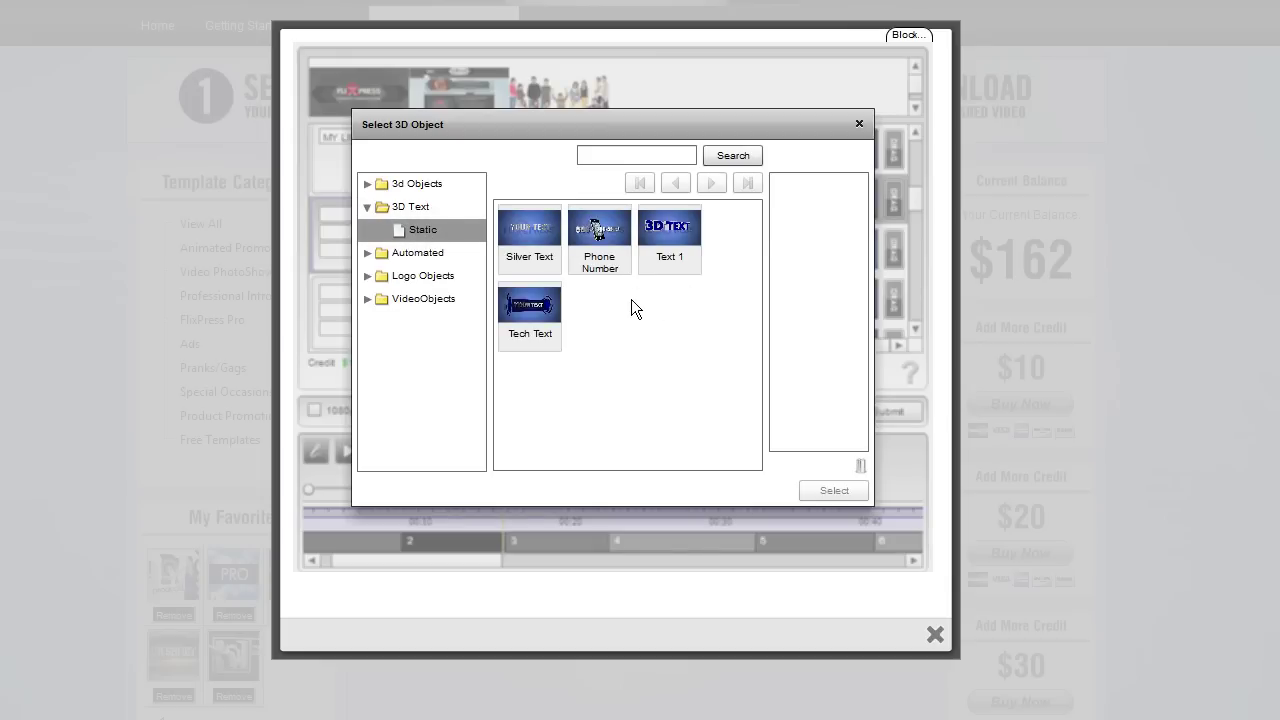
left_click(541, 307)
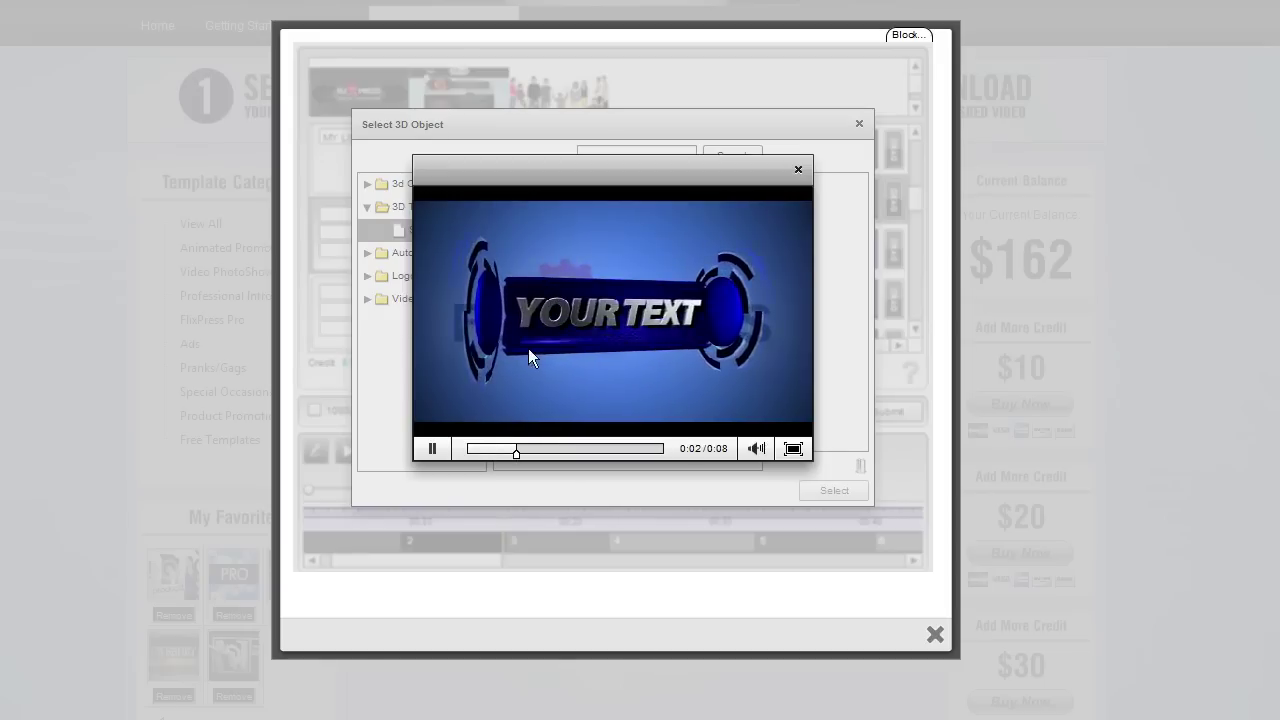
left_click(440, 449)
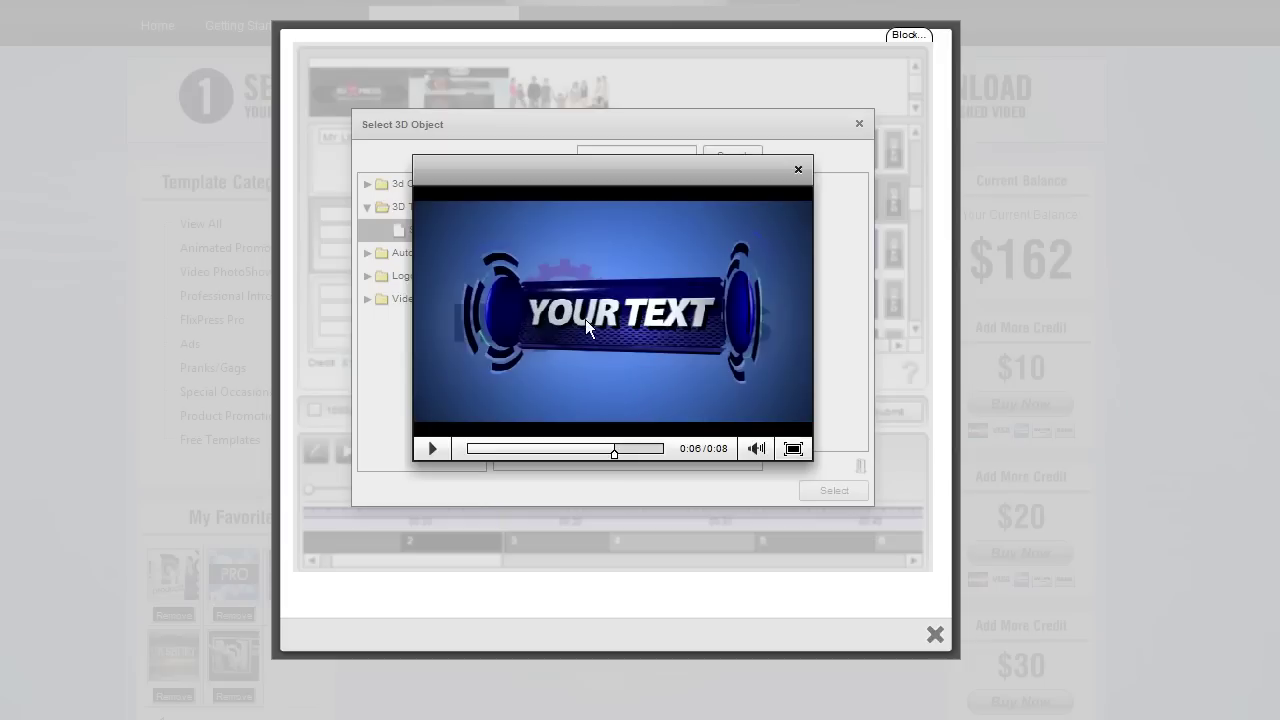
left_click(434, 450)
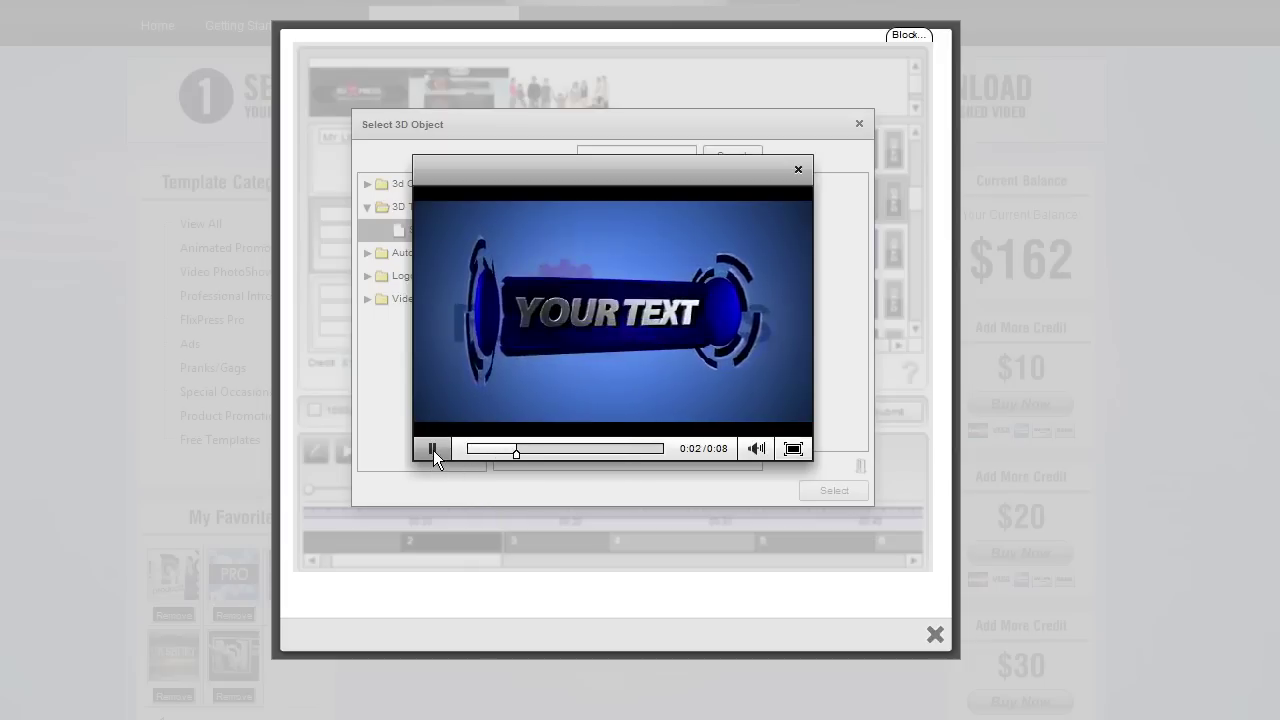
left_click(433, 450)
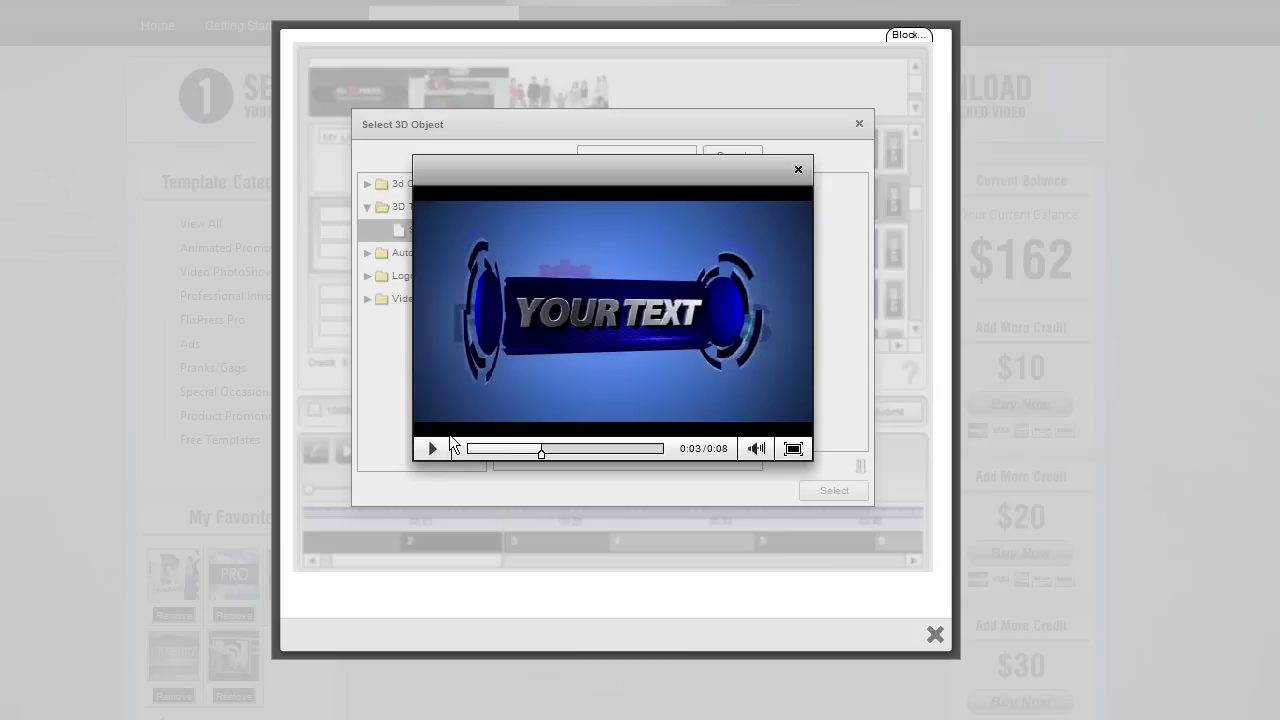
left_click(798, 170)
left_click_drag(545, 303, 834, 213)
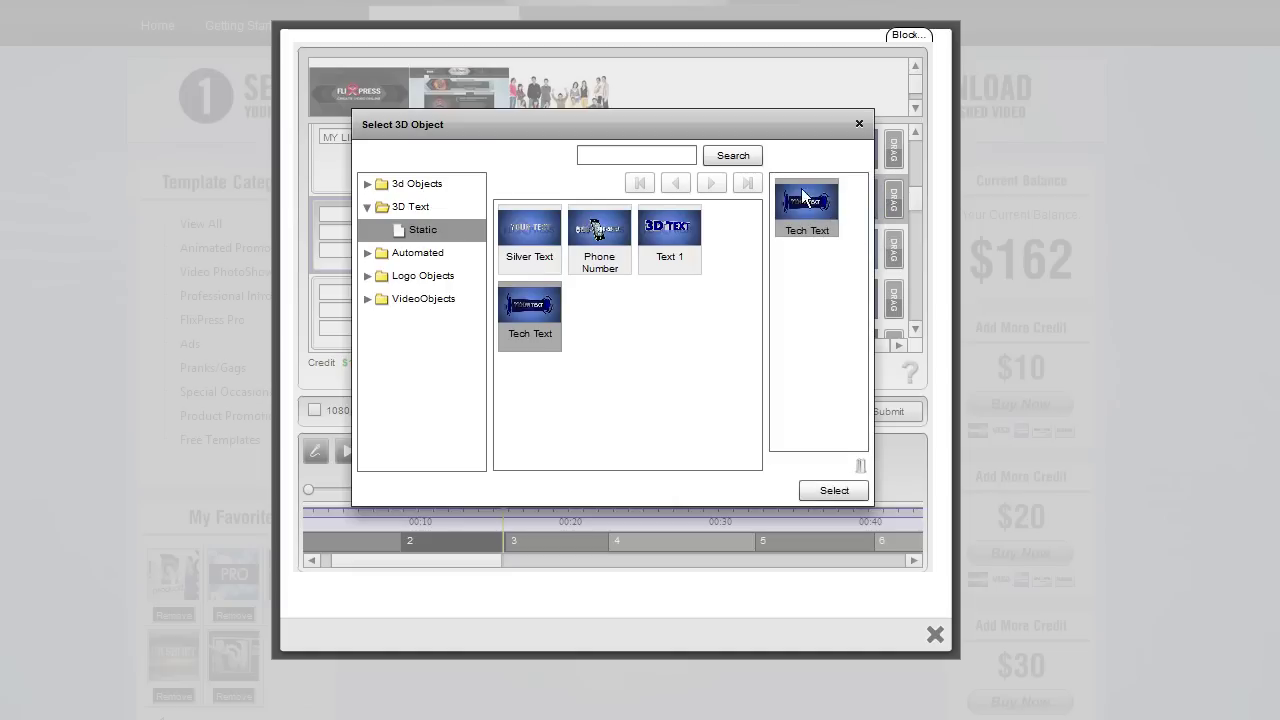
left_click(835, 492)
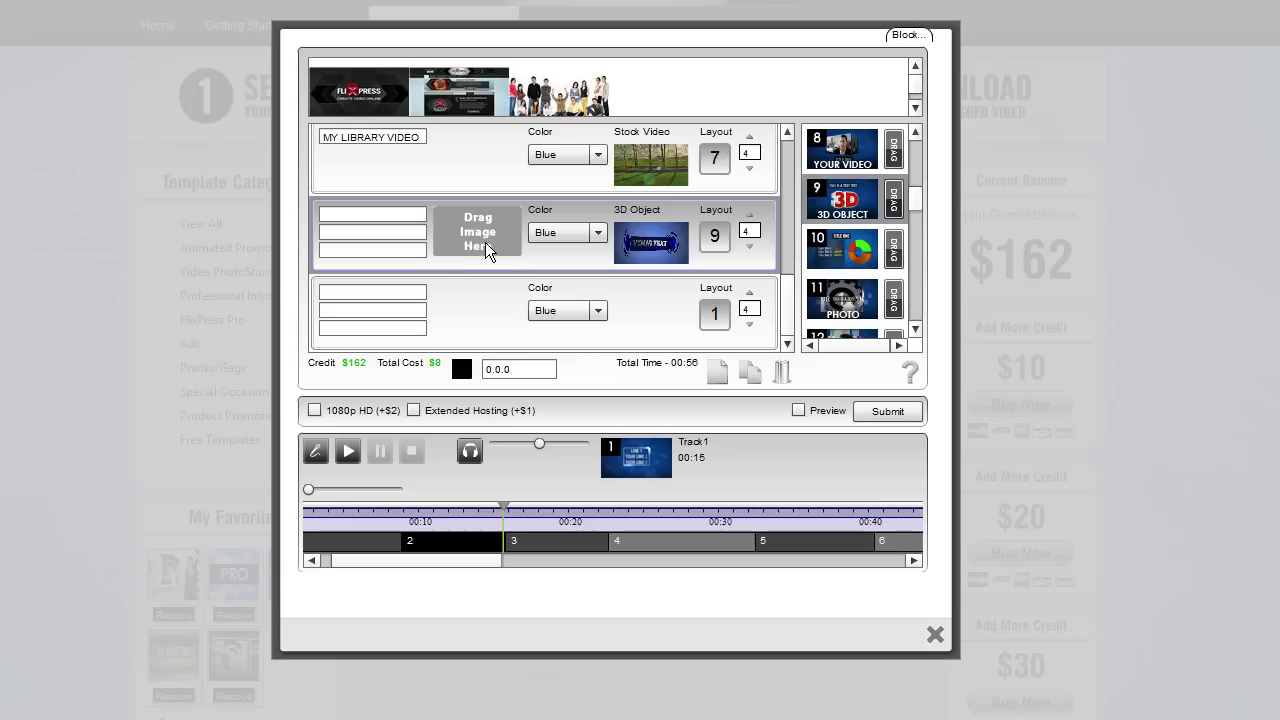
Step: Preview the sample video of layout 9 (3D OBJECT), pausing where its title text appears
left_click(377, 219)
left_click(843, 200)
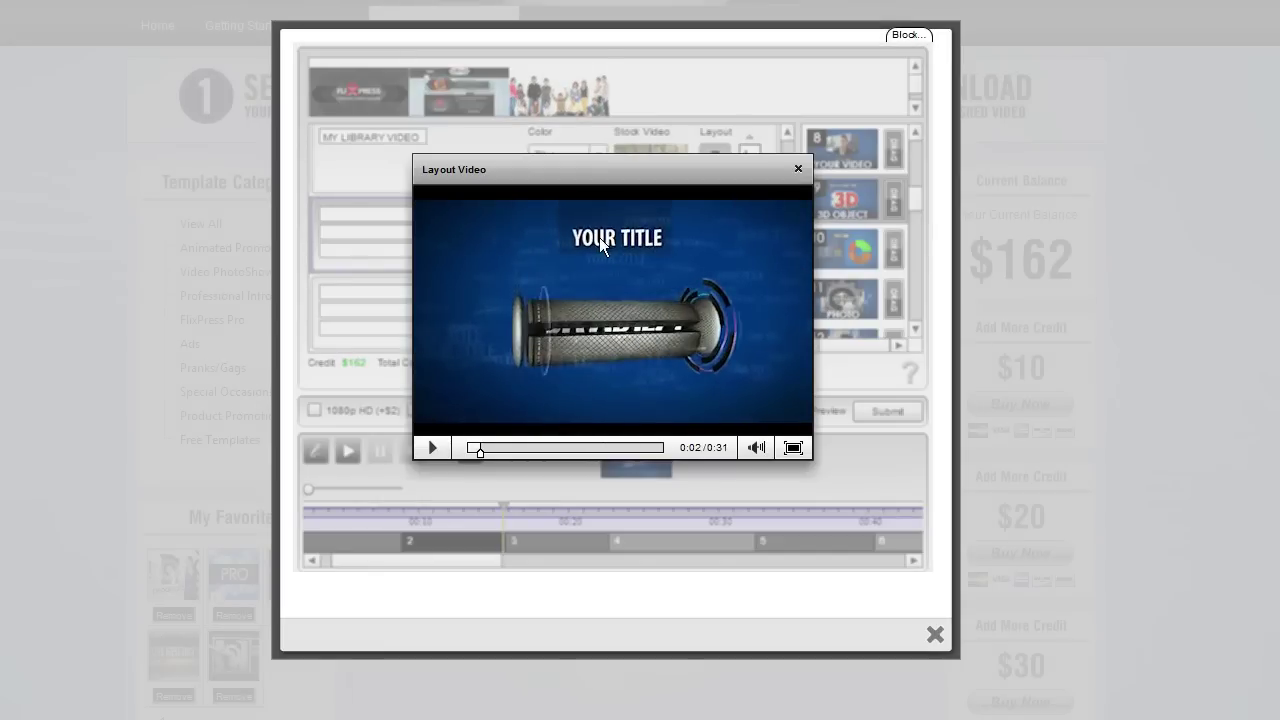
left_click(803, 169)
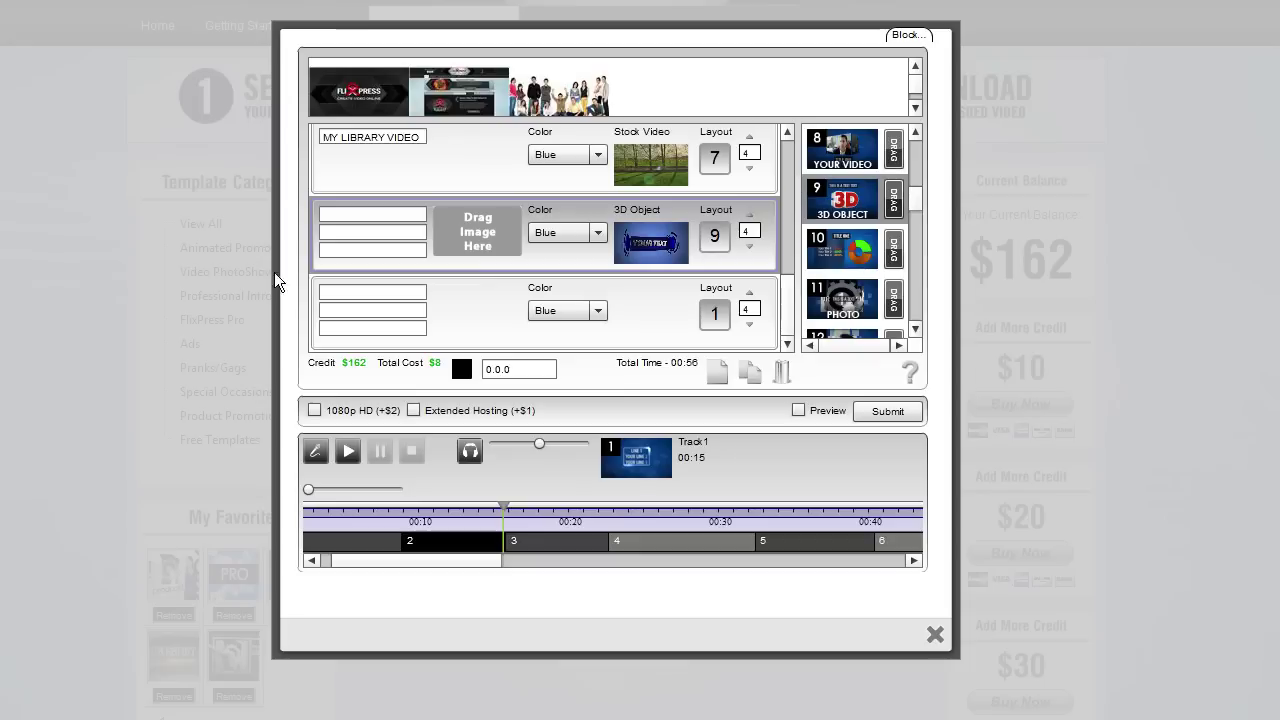
left_click(842, 199)
left_click(436, 448)
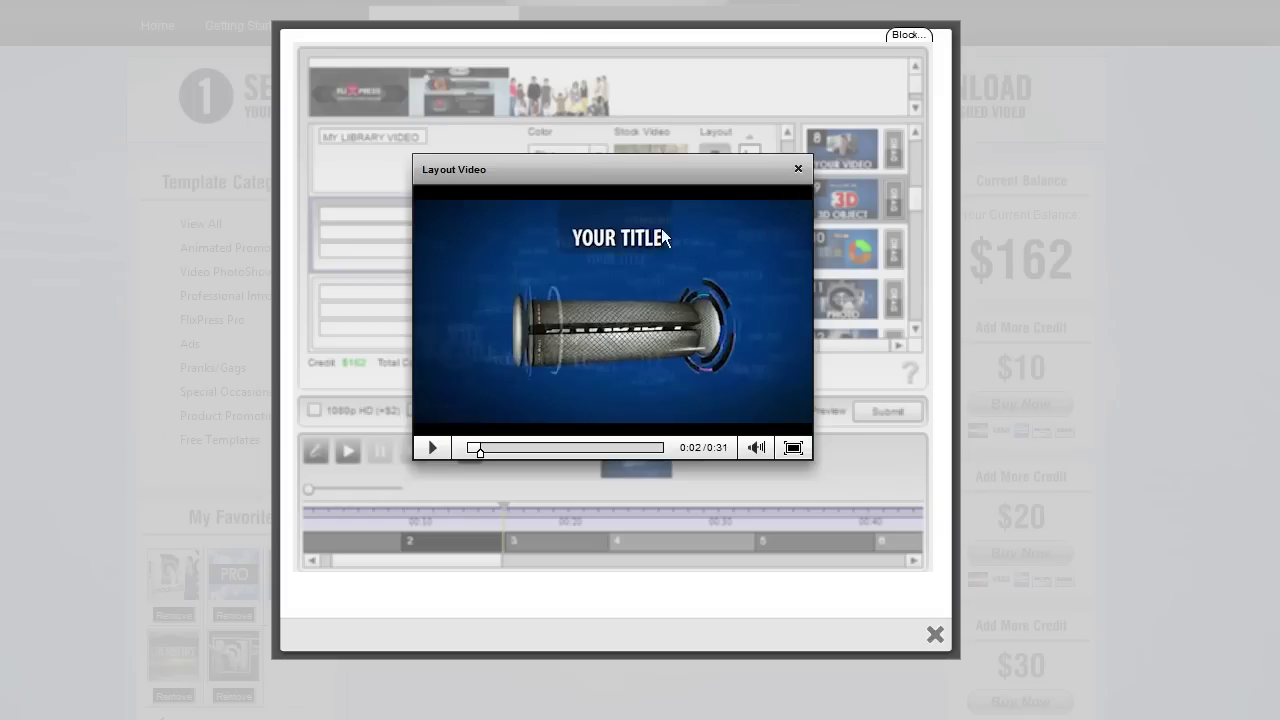
left_click(798, 170)
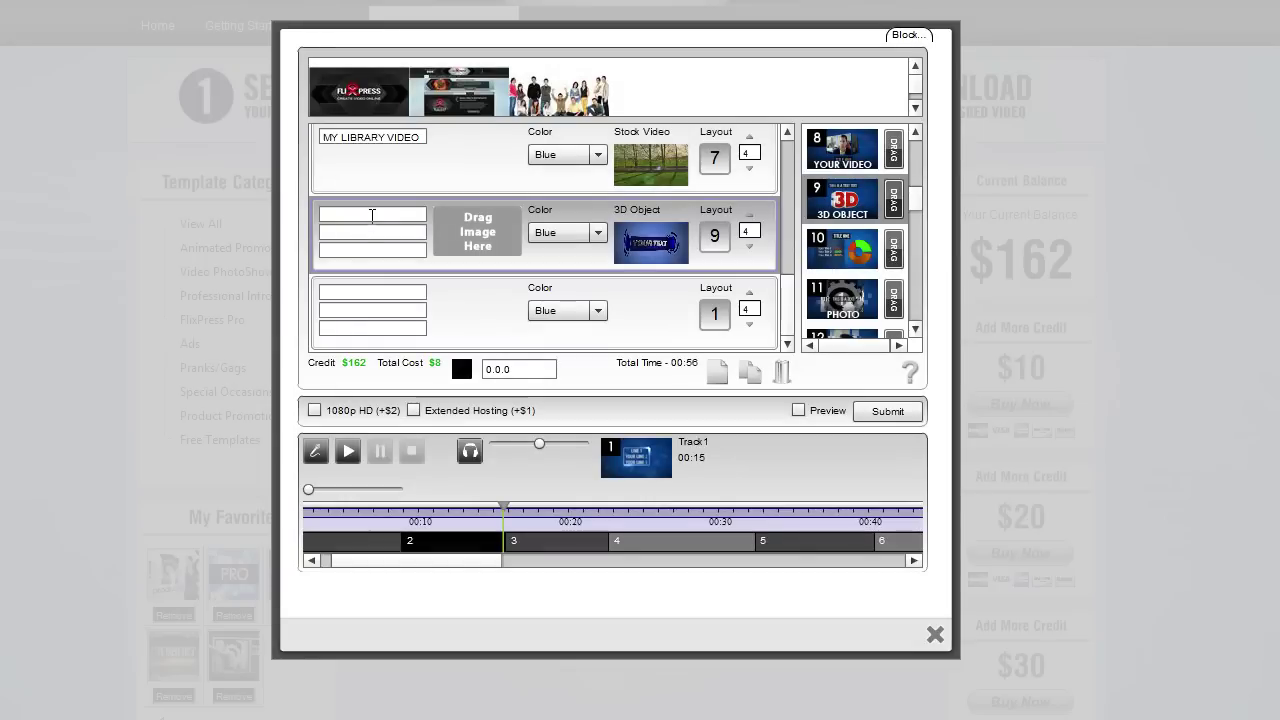
Step: Enter YOUR TITLE^ in the first text line of the eighth block
type("YOUR TITLE^")
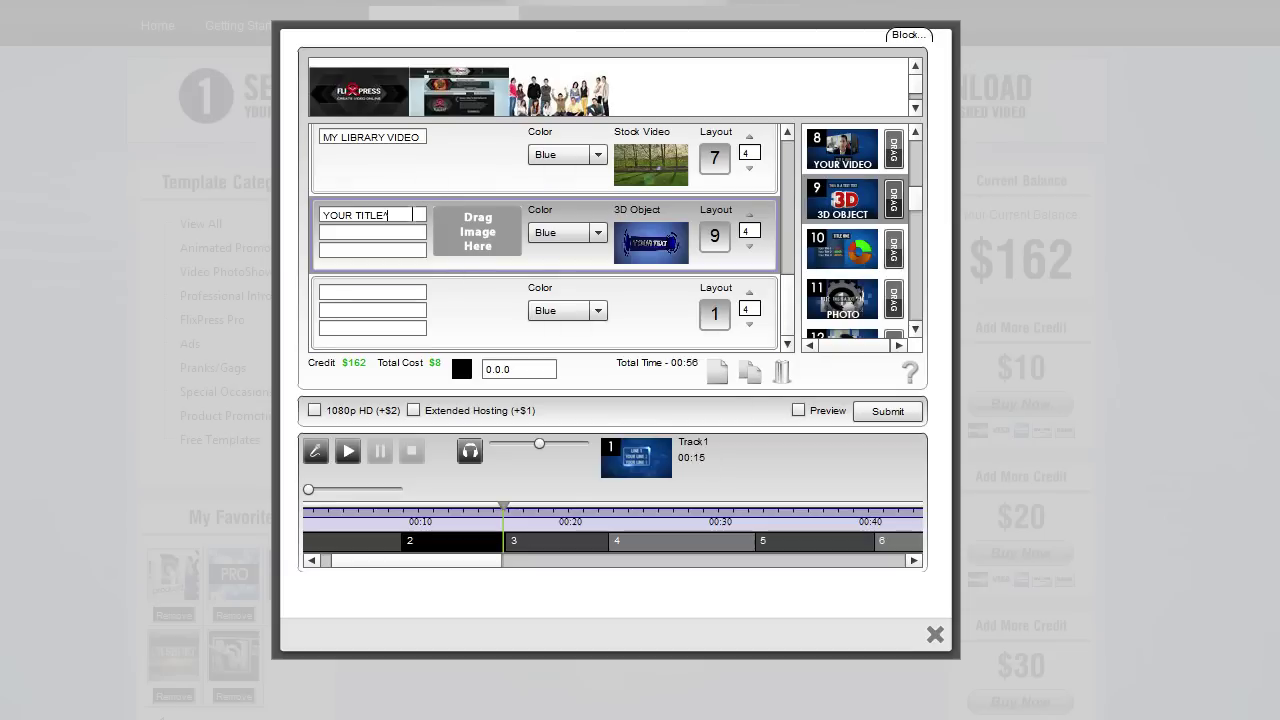
left_click_drag(411, 214, 295, 214)
left_click(397, 235)
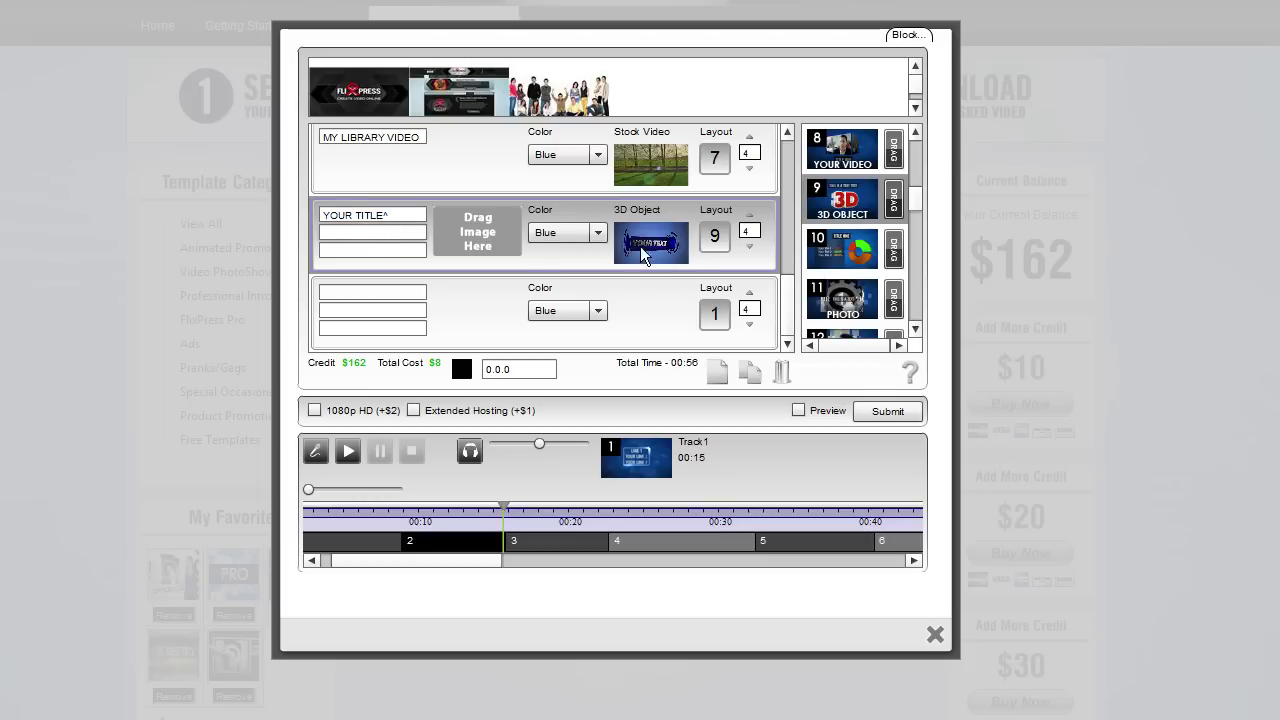
left_click(391, 255)
left_click(389, 233)
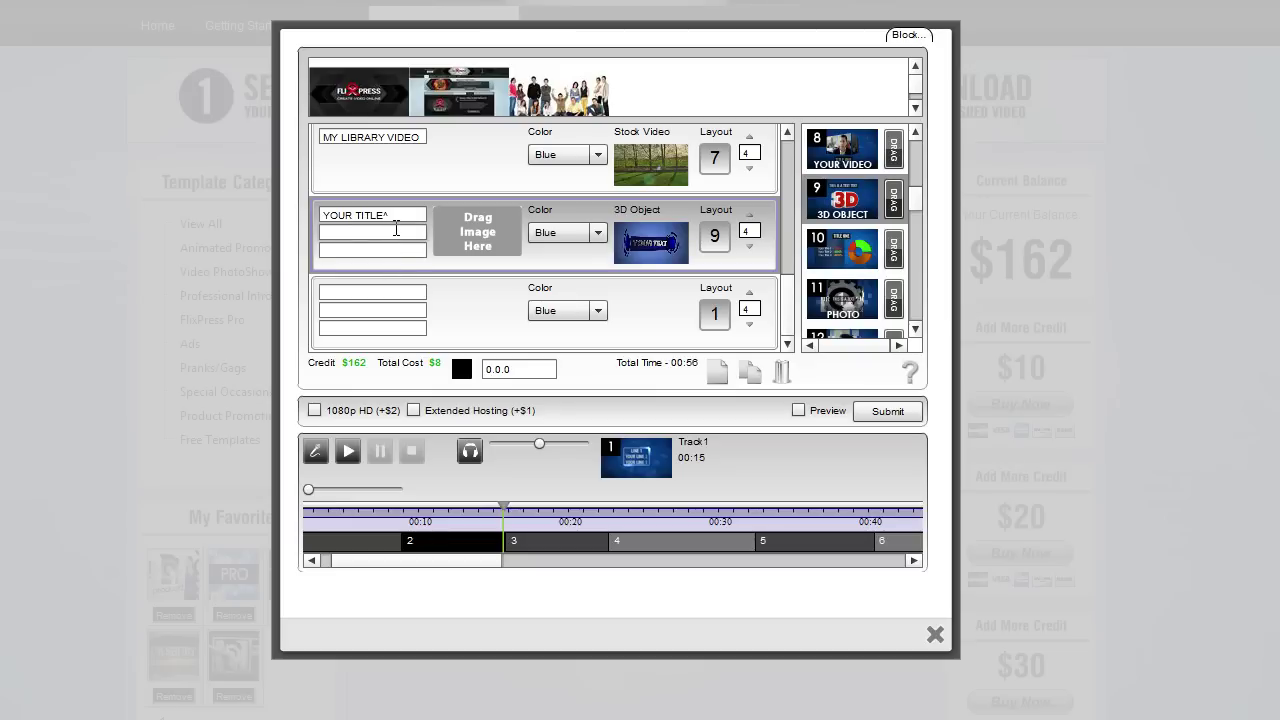
Step: Enter YOUR 3D TEXT in the second text line of the eighth block
type("YOUR 3")
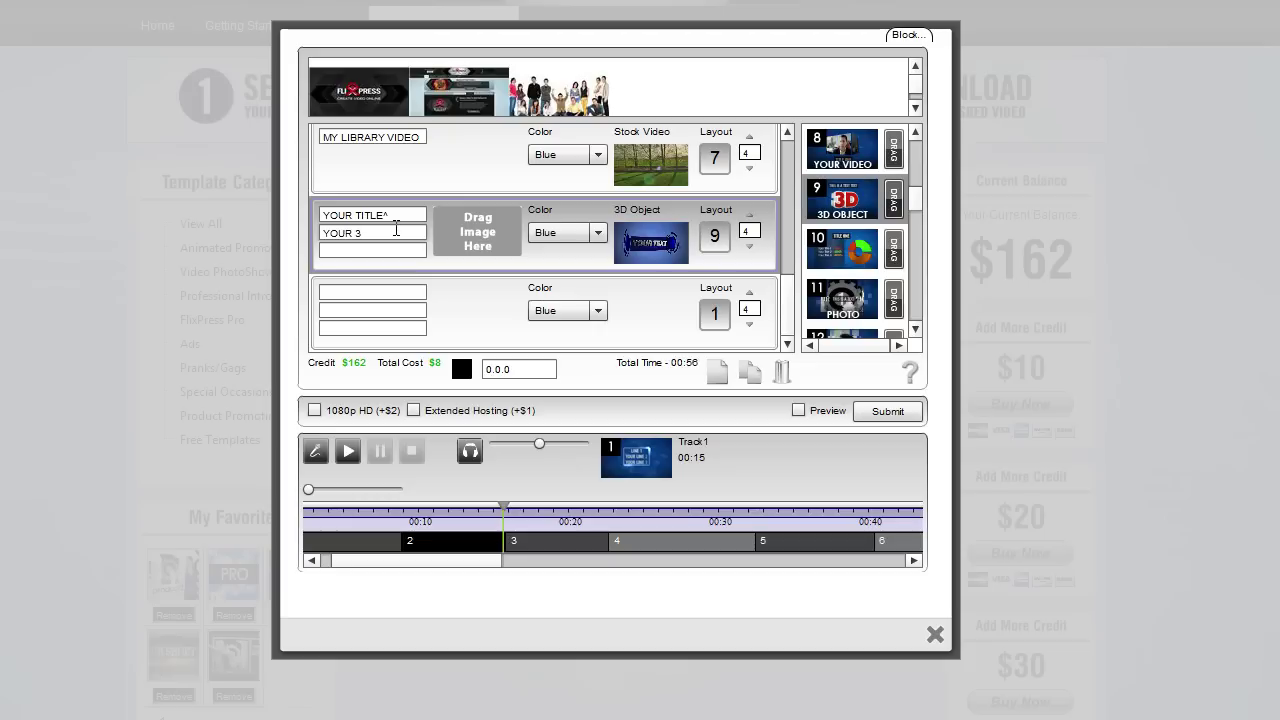
type("D TEXT")
left_click(409, 251)
Step: Preview two 3D text objects in the 3D Text category for the eighth block, then leave the object selection without choosing one
left_click(656, 243)
left_click(366, 207)
left_click(405, 230)
double_click(539, 306)
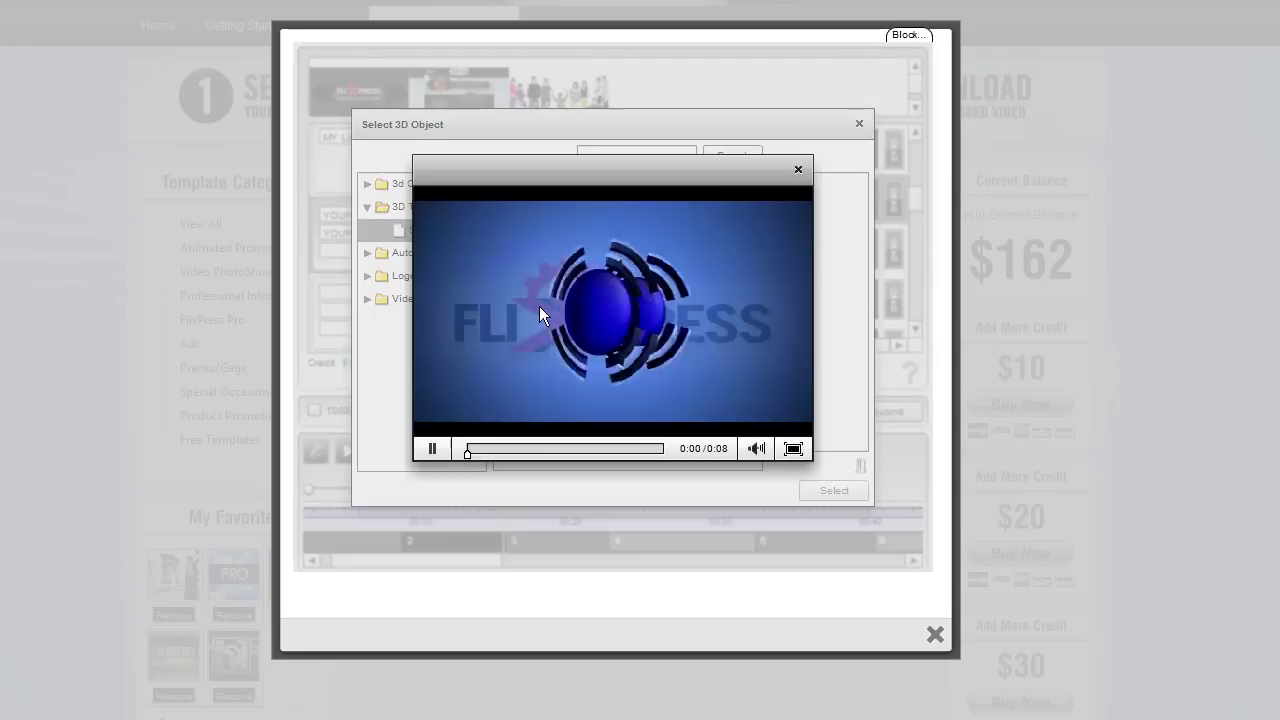
left_click(798, 170)
double_click(672, 235)
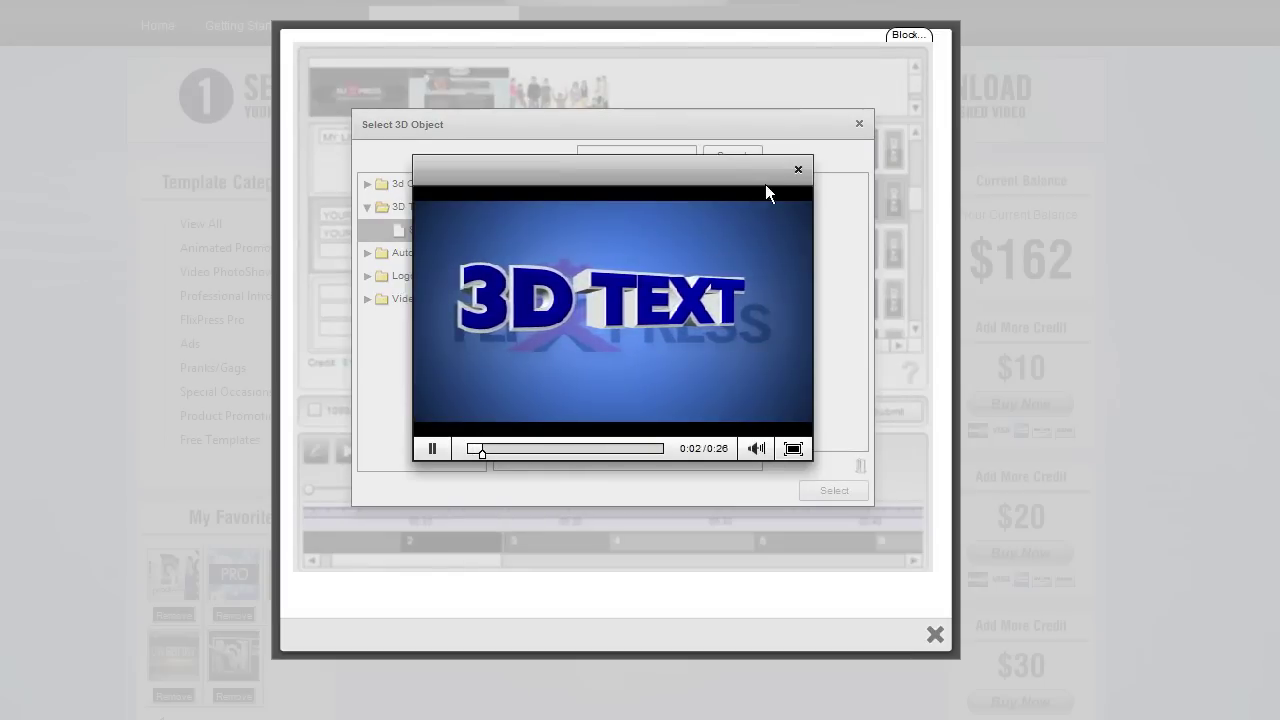
left_click(798, 169)
left_click(858, 123)
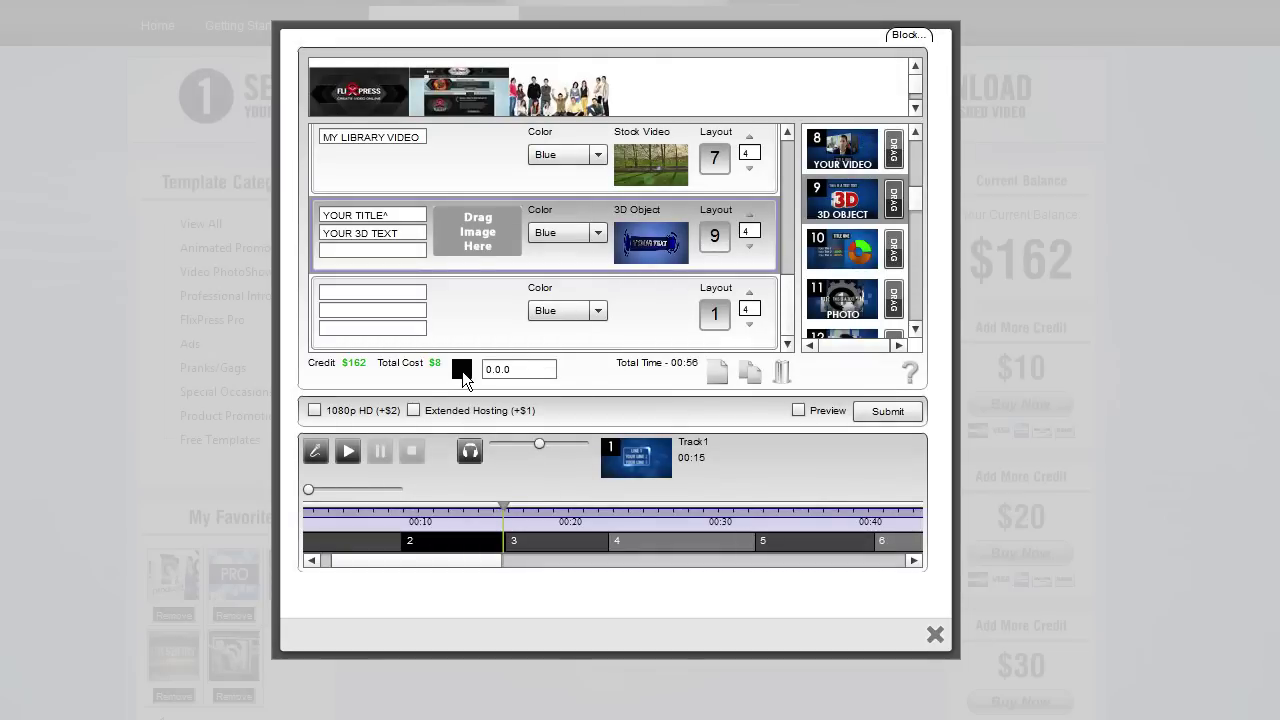
Step: Pick the dark purple color 73006F in the color picker to generate its RGB code
left_click(390, 251)
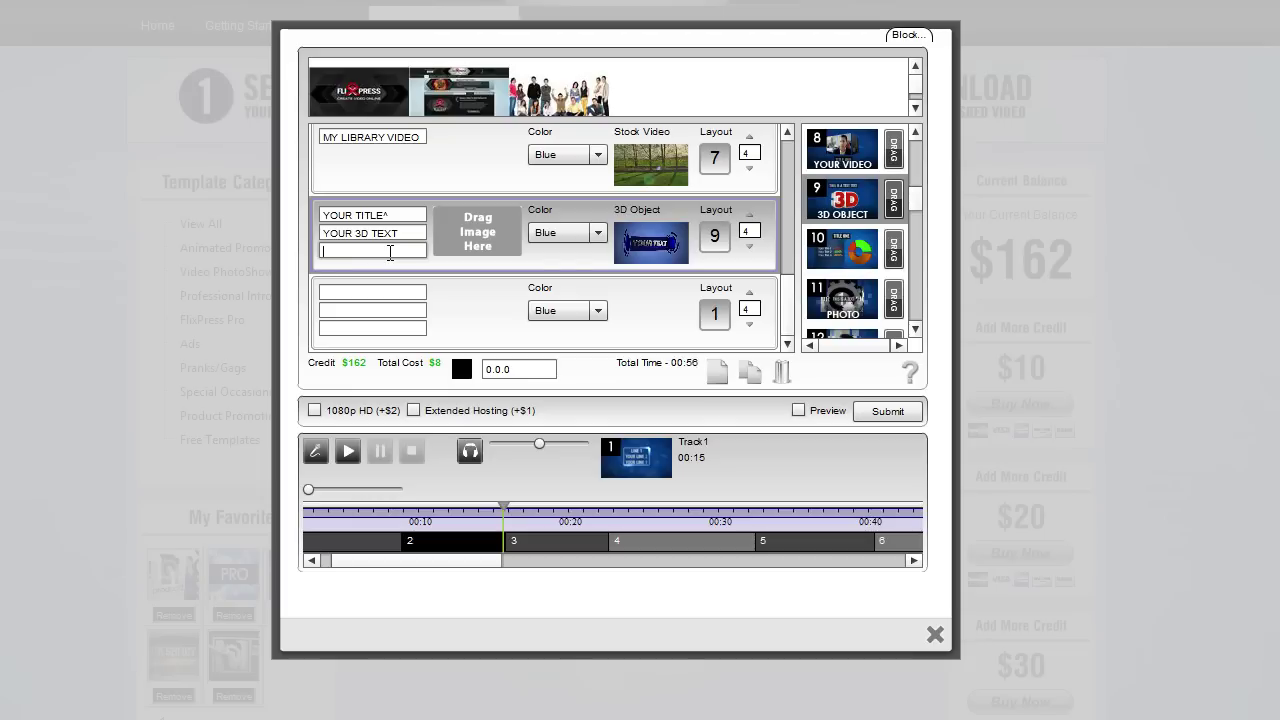
left_click(461, 370)
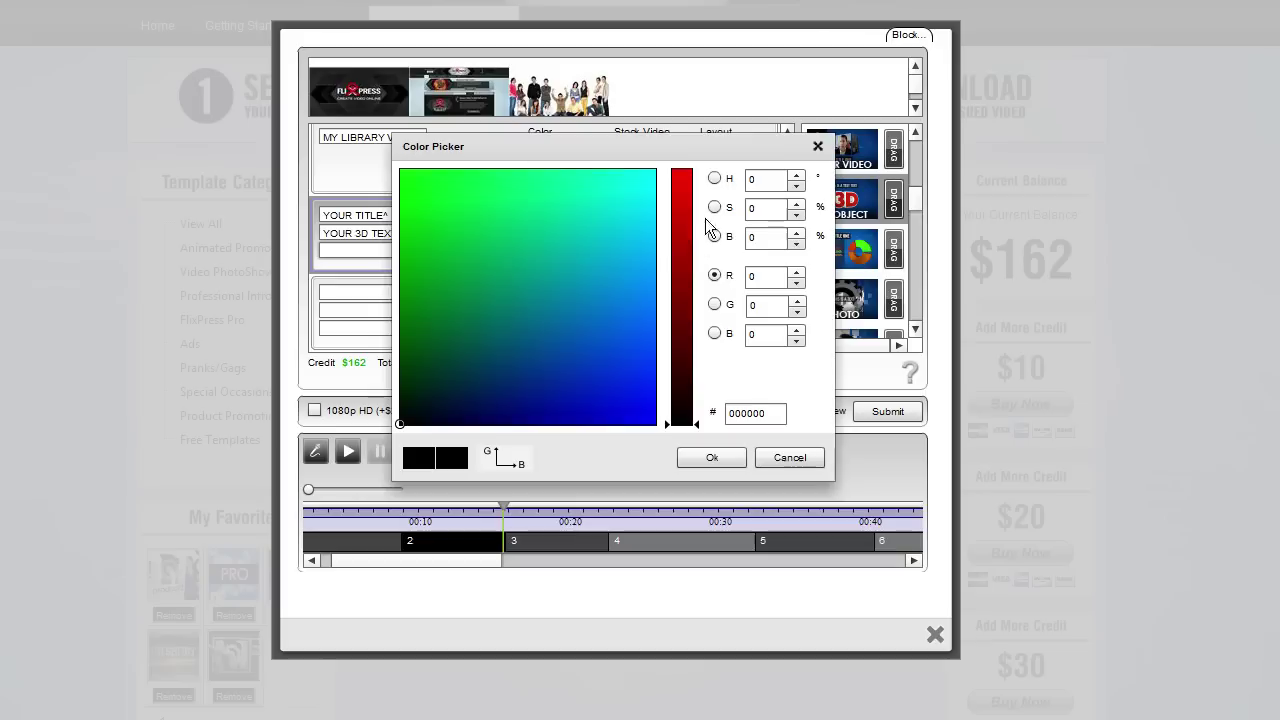
left_click(714, 179)
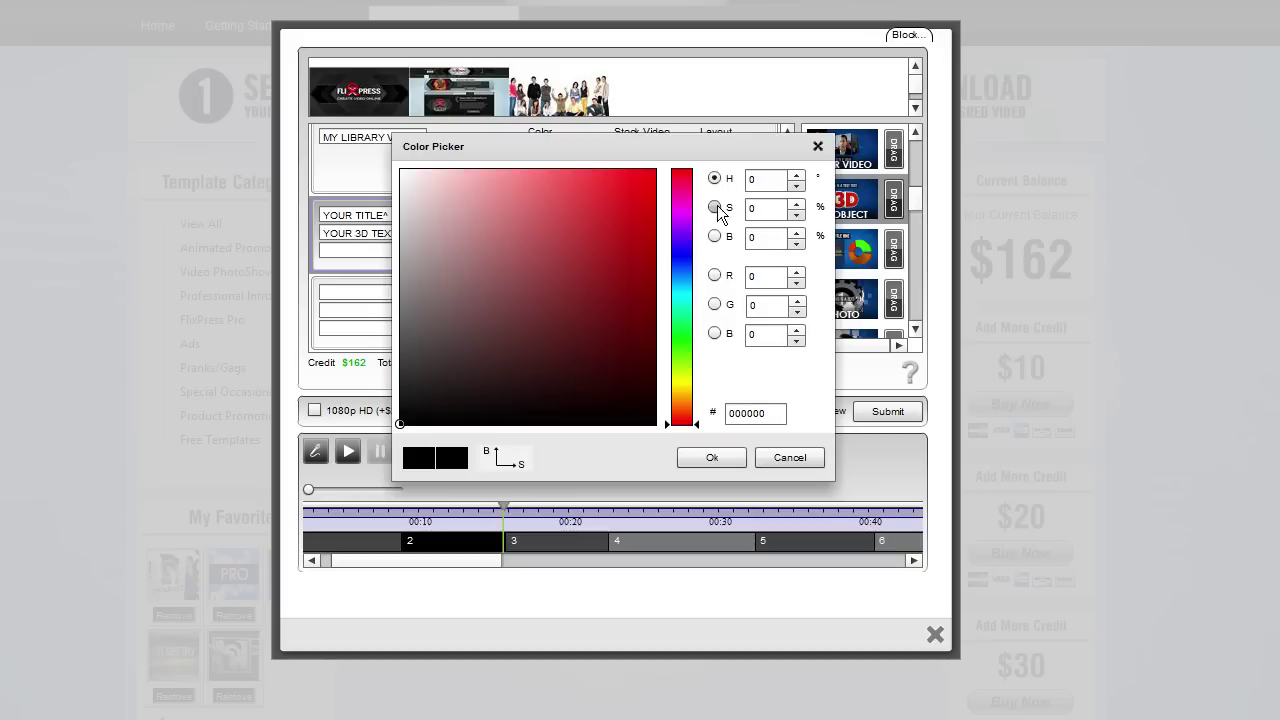
left_click_drag(640, 210, 572, 204)
left_click_drag(682, 408, 690, 210)
mouse_move(574, 208)
left_mouse_down()
mouse_move(634, 317)
mouse_move(661, 309)
left_mouse_up()
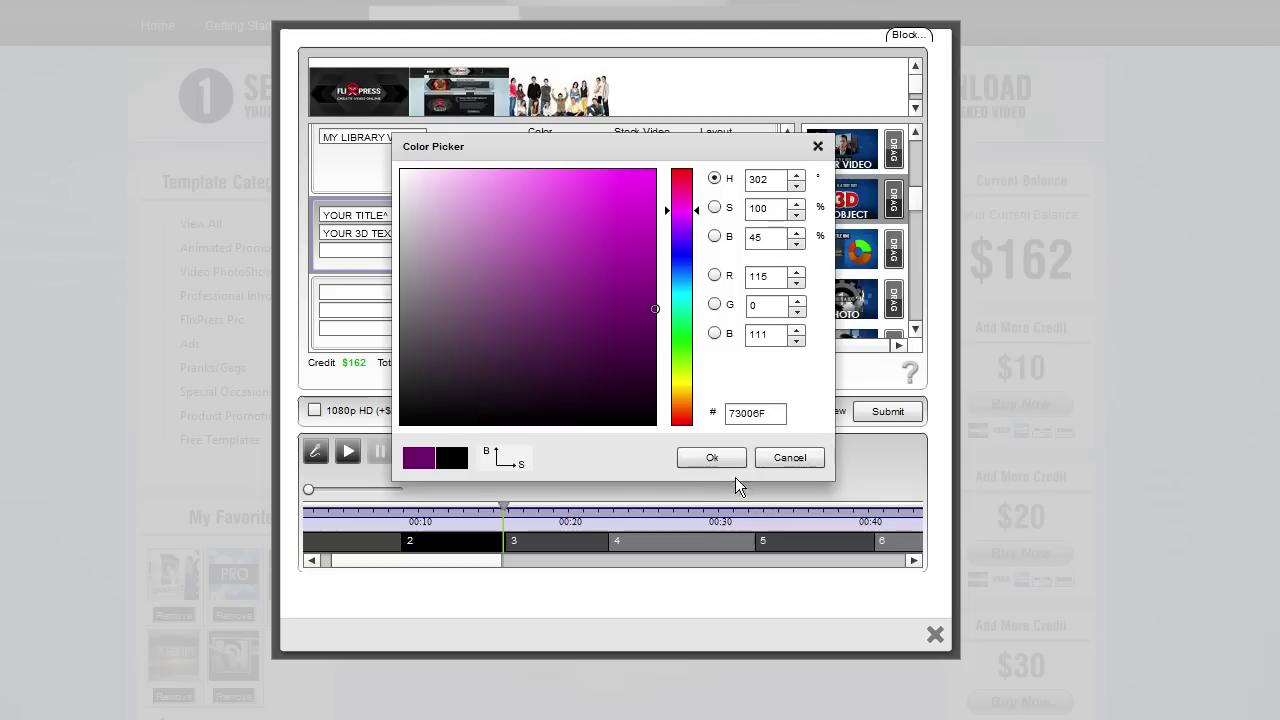
double_click(731, 418)
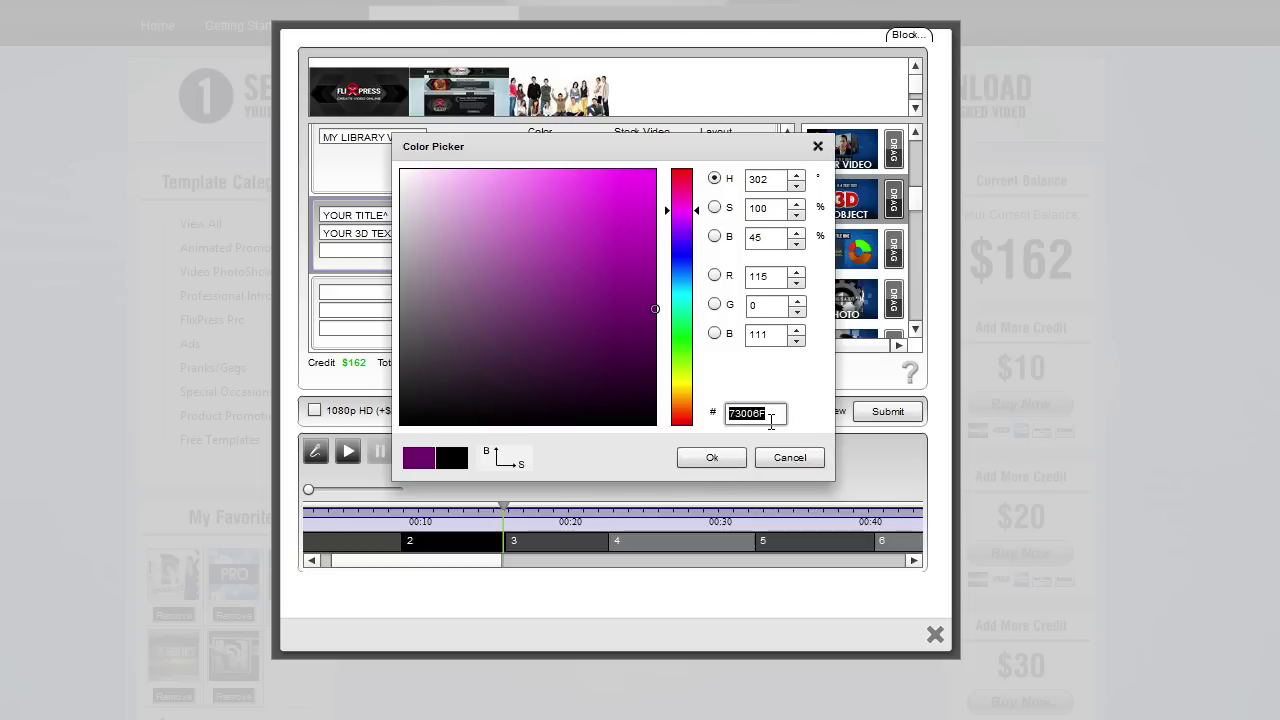
left_click(775, 415)
double_click(775, 415)
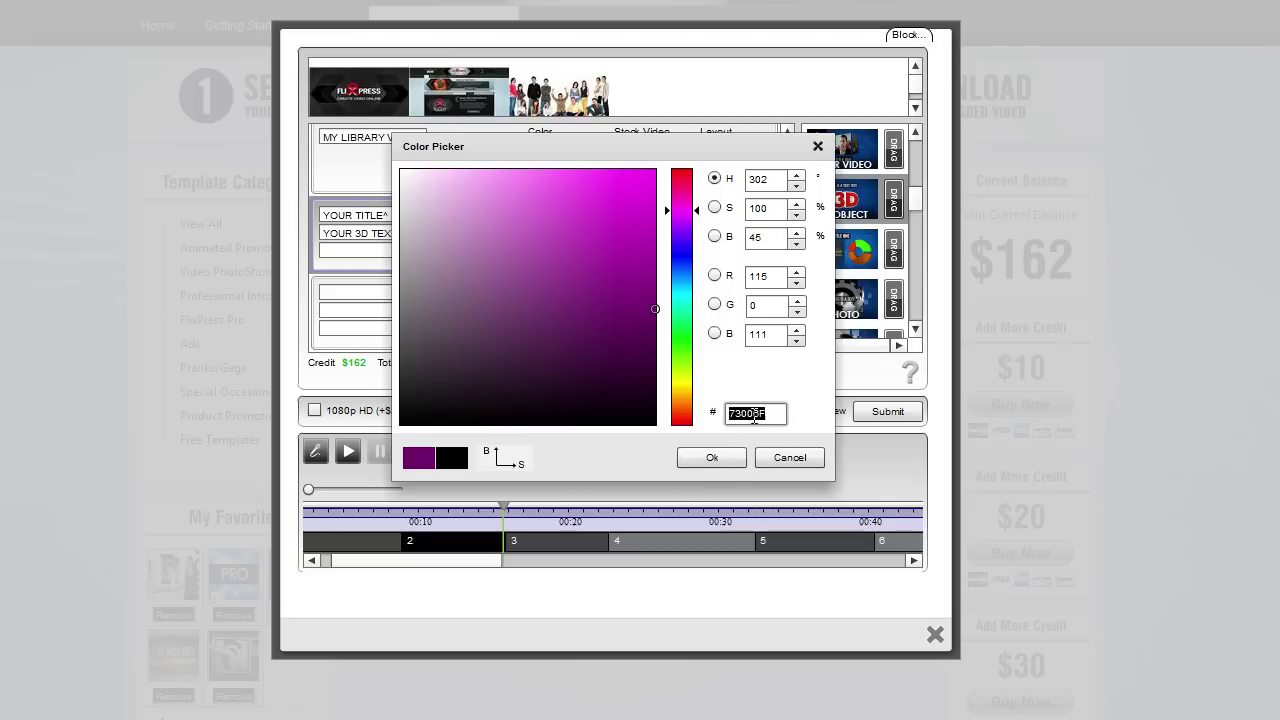
left_click(715, 462)
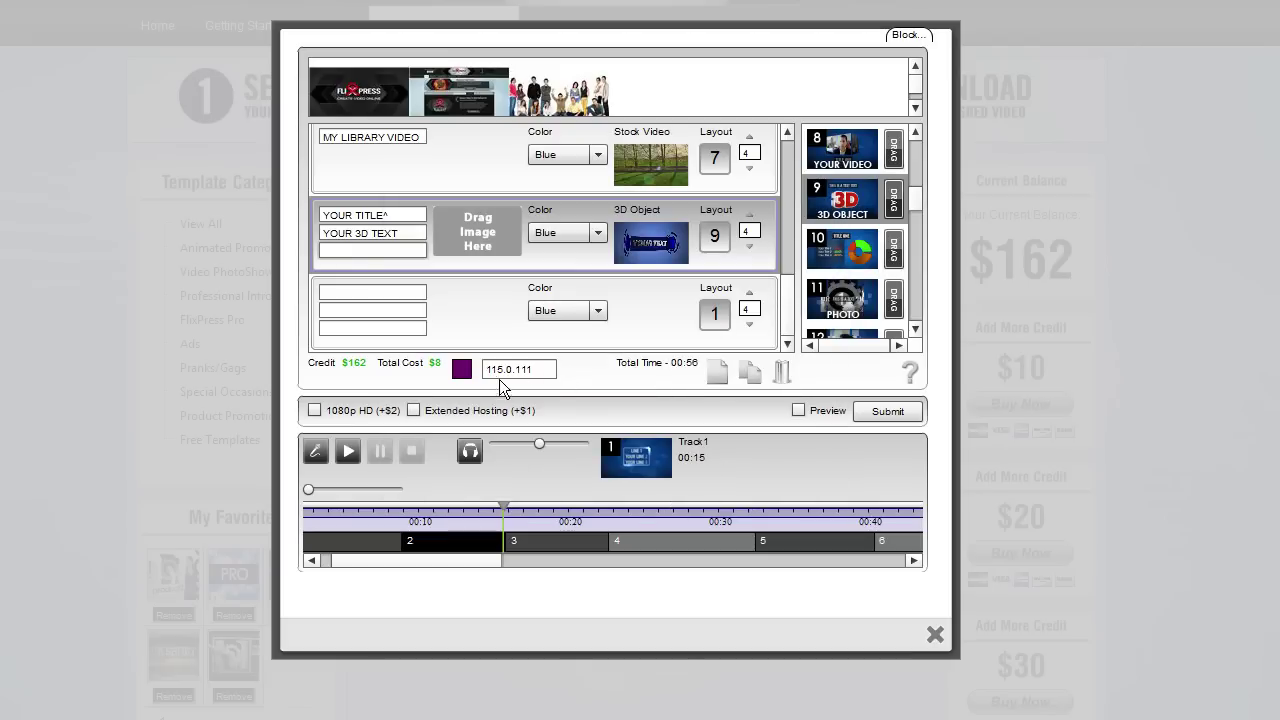
Step: Copy the generated RGB code 115.0.111 into the third text line of the eighth block
left_click_drag(462, 370, 432, 276)
left_click_drag(397, 251, 318, 253)
left_click(338, 254)
left_click(379, 254)
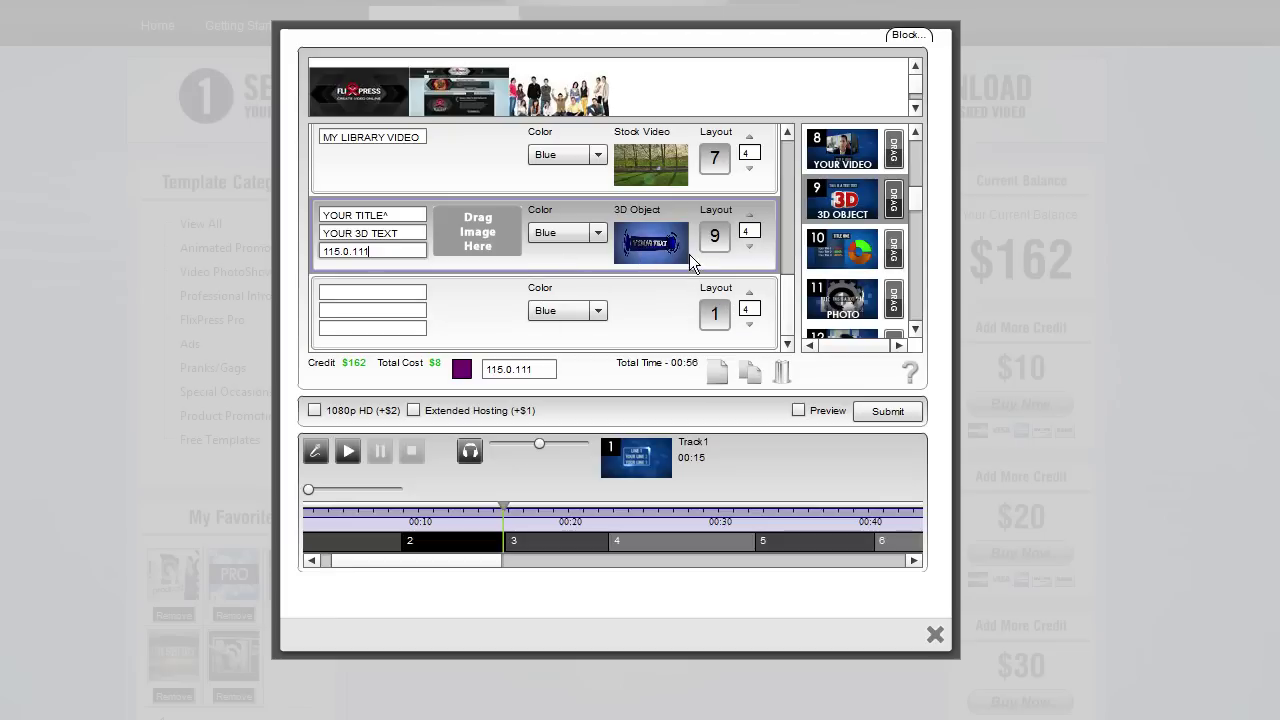
left_click(598, 233)
scroll(602, 296, "down", 3)
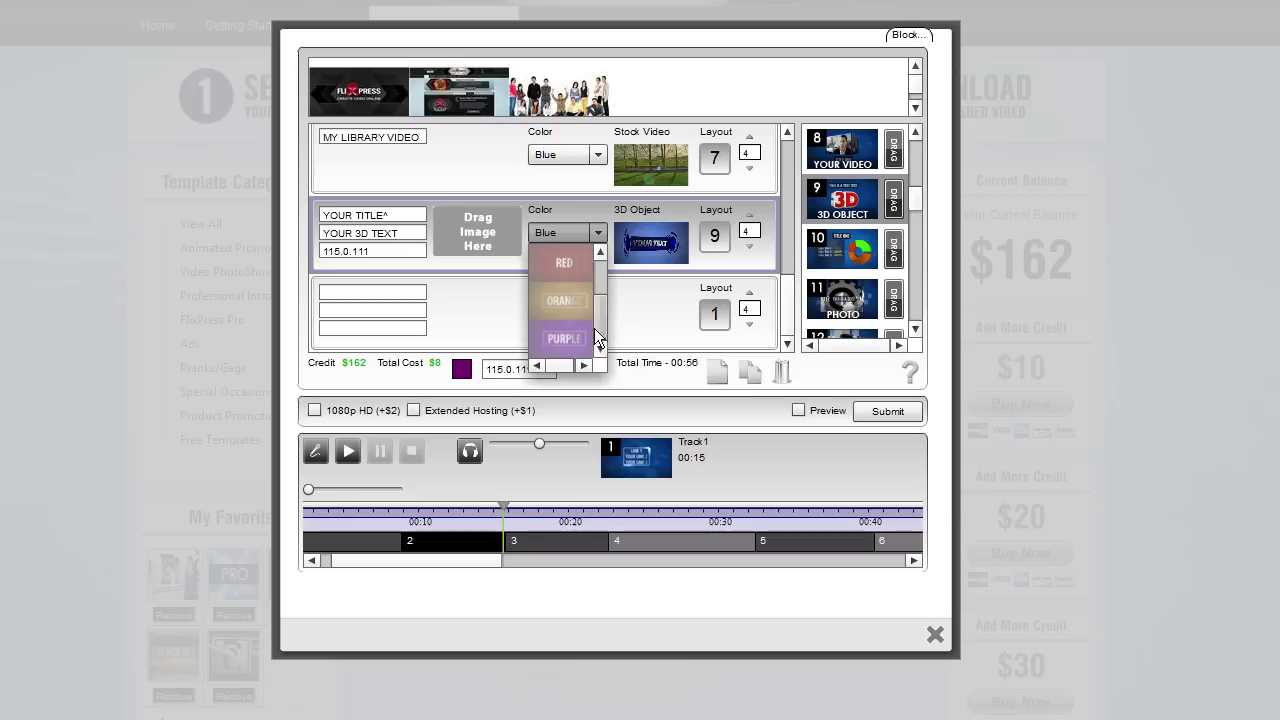
left_click(594, 233)
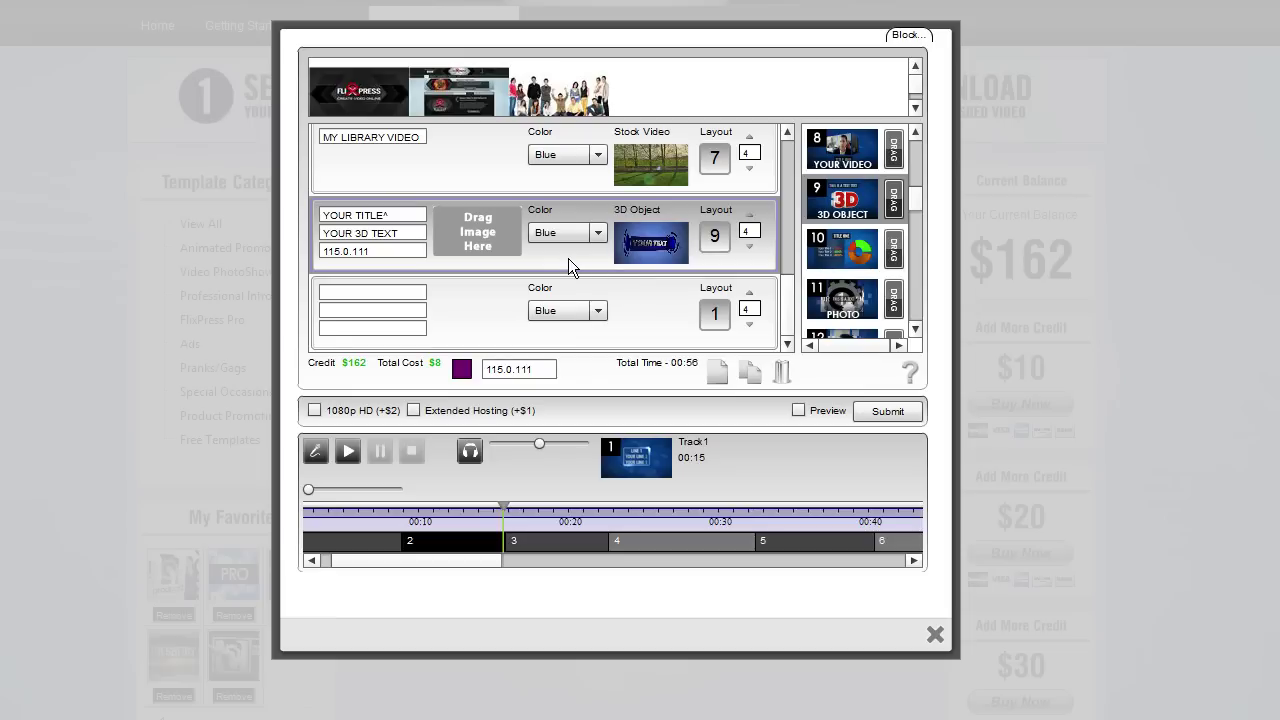
Step: Duplicate the eighth block with its texts and 3D object
left_click(750, 372)
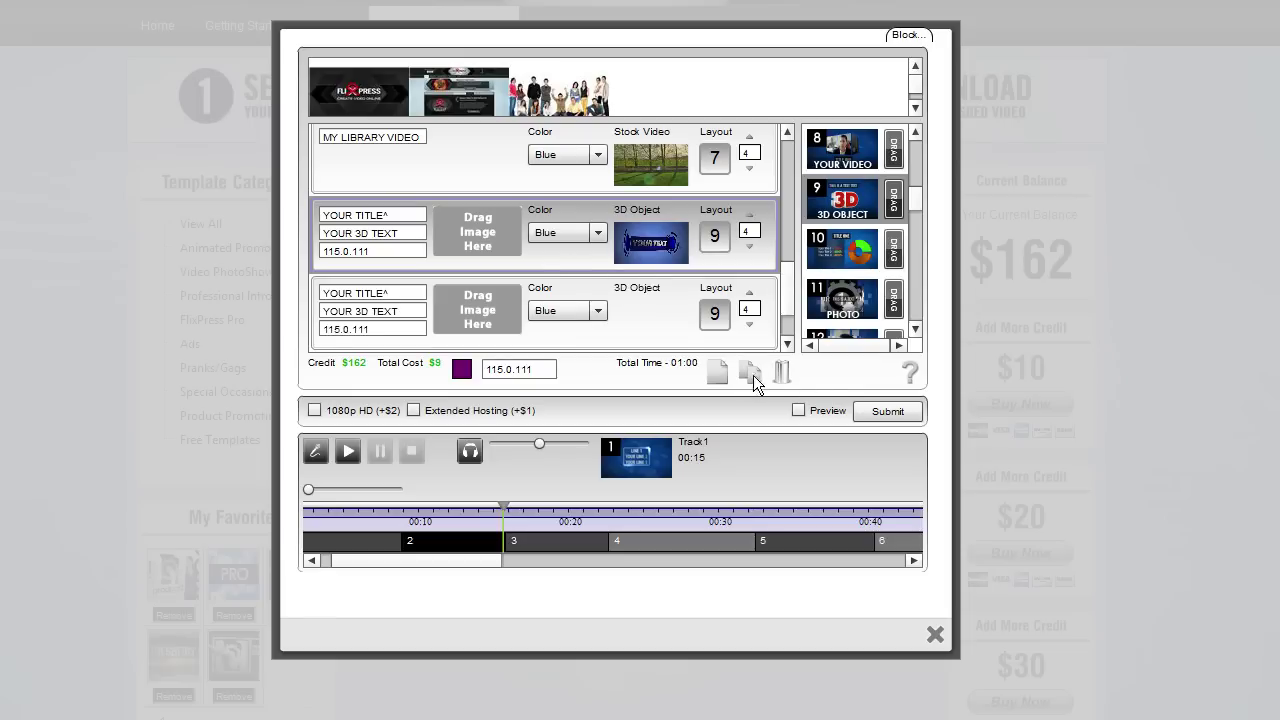
left_click(786, 319)
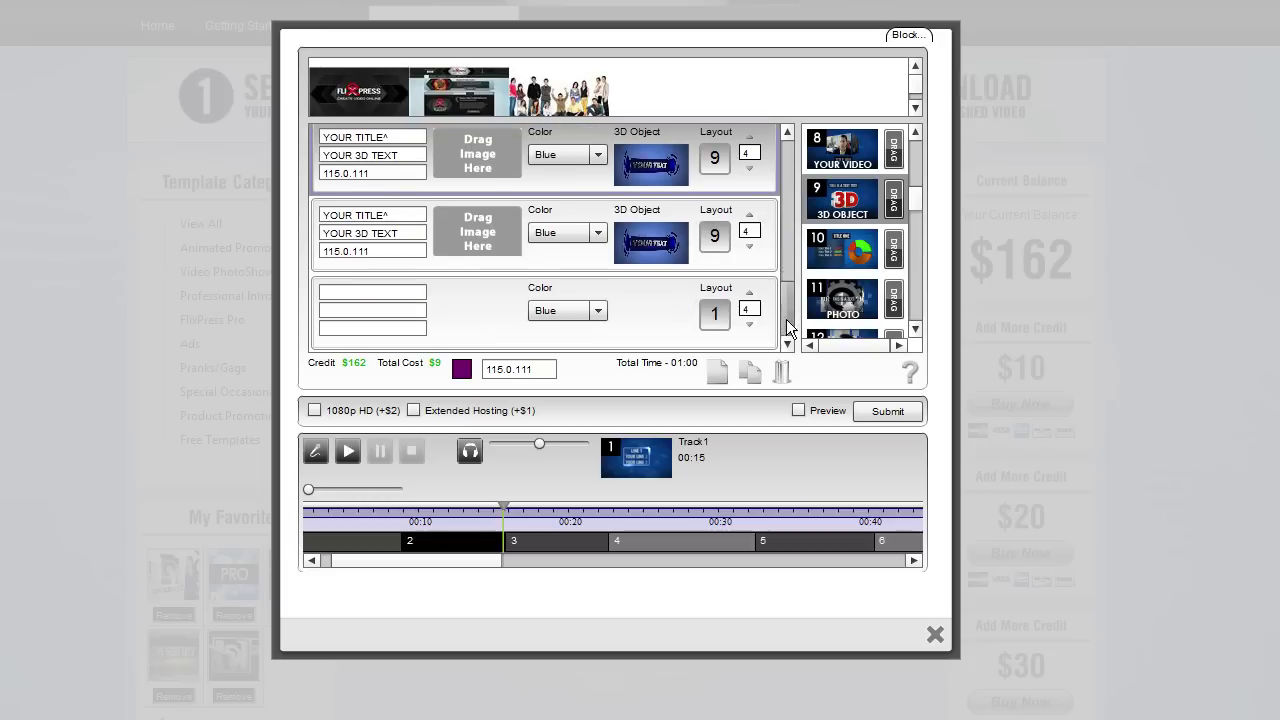
left_click(387, 253)
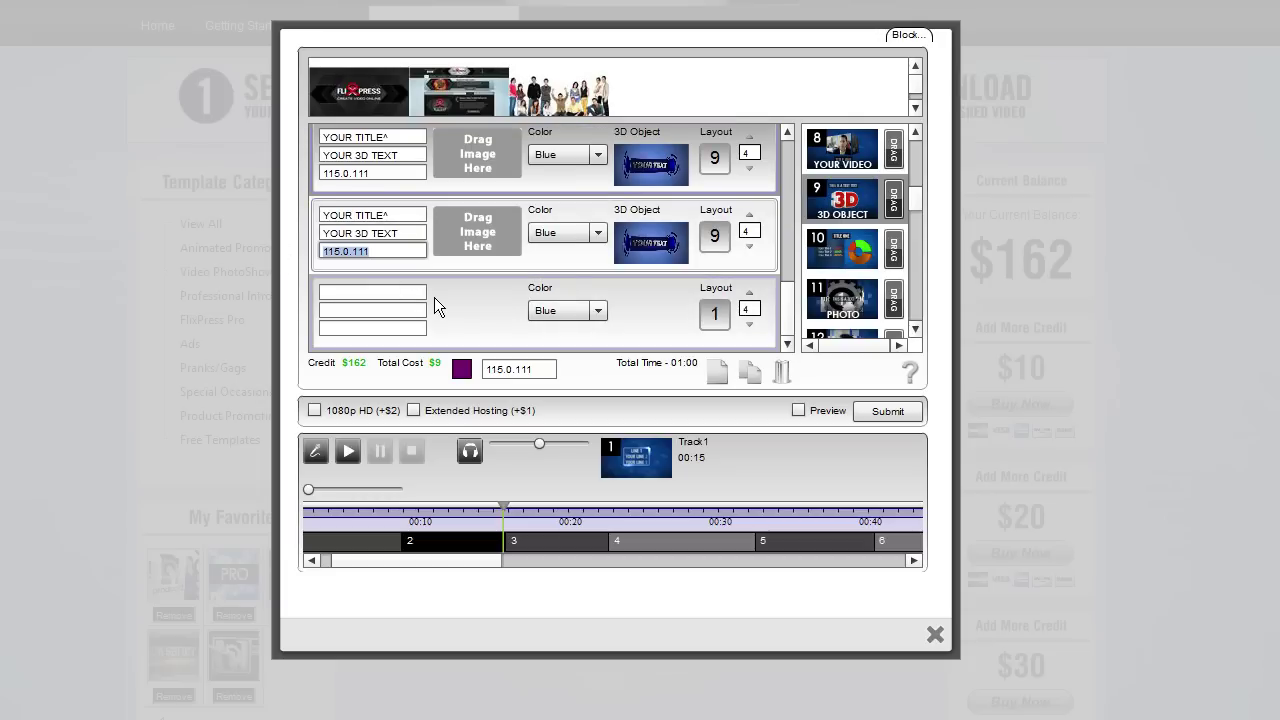
Step: Preview 3d Laptop in the Technology category of 3d Objects, and set it as the duplicated block's 3D object
left_click(659, 245)
left_click(366, 184)
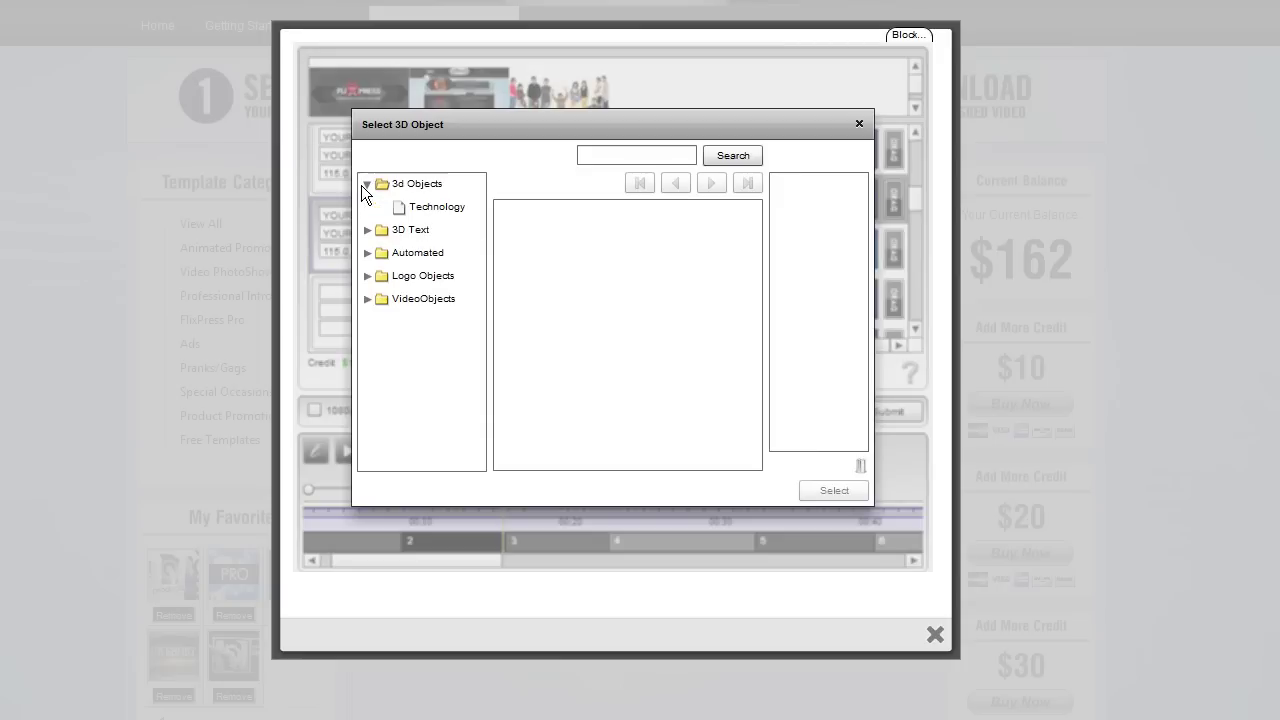
left_click(426, 210)
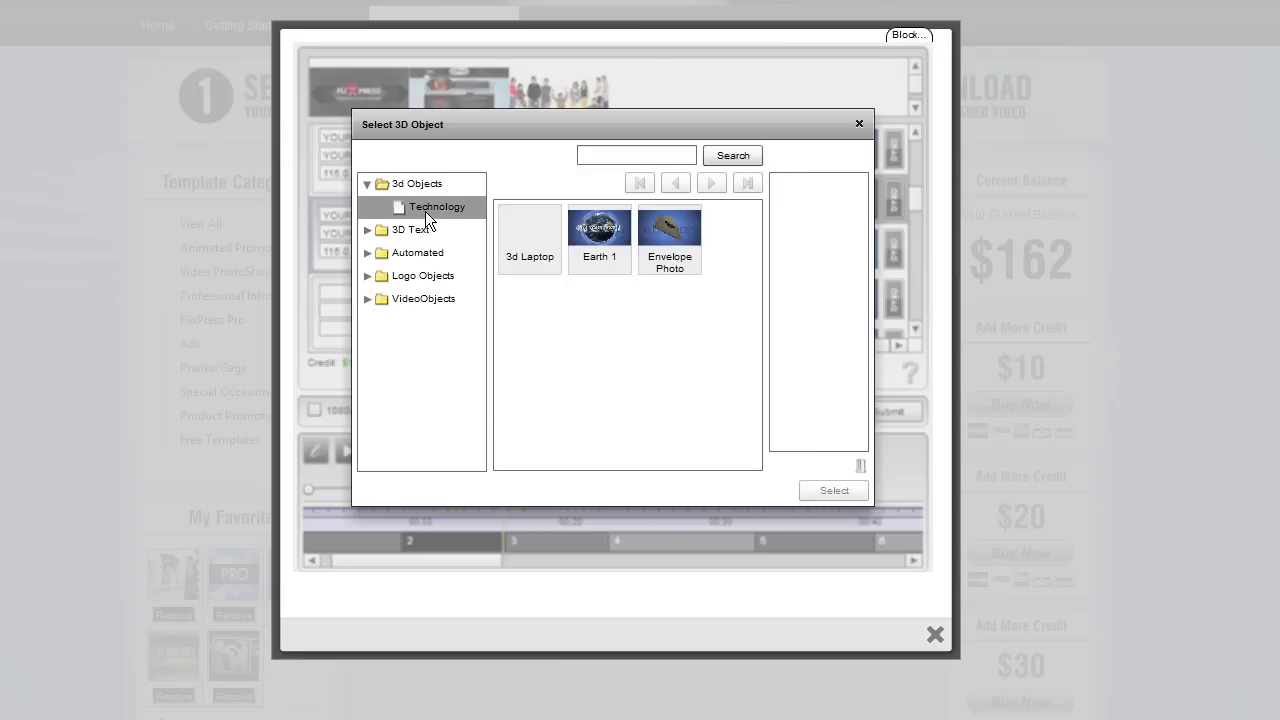
double_click(533, 238)
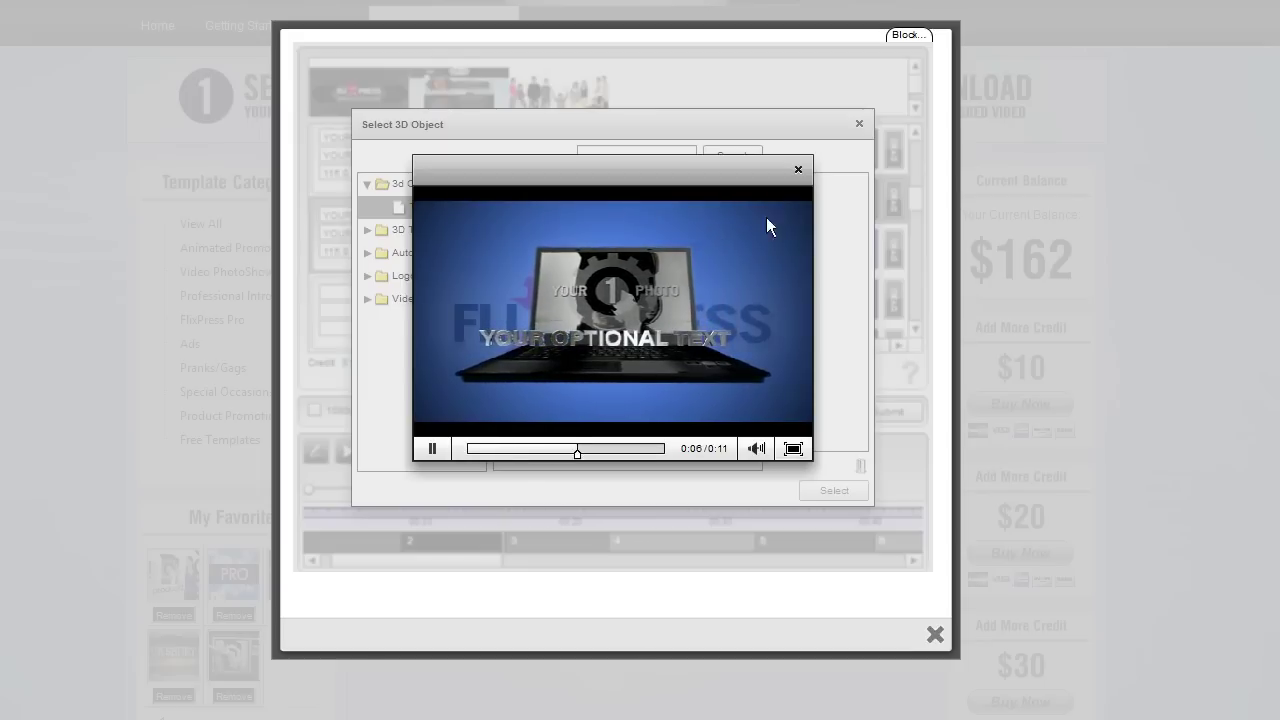
left_click(798, 169)
left_click_drag(513, 242, 801, 228)
left_click(820, 489)
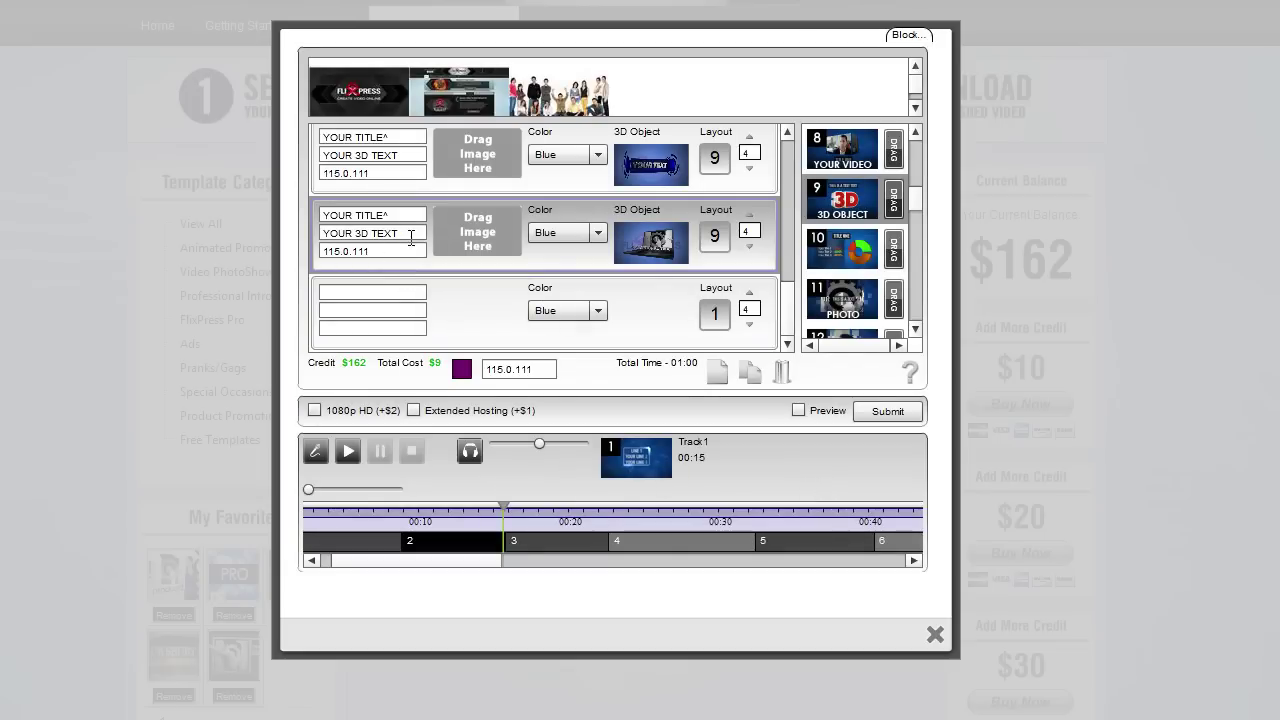
Step: Clear the RGB code from the third text line of the laptop block and assign the FliXpress logo image to that block
left_click(404, 214)
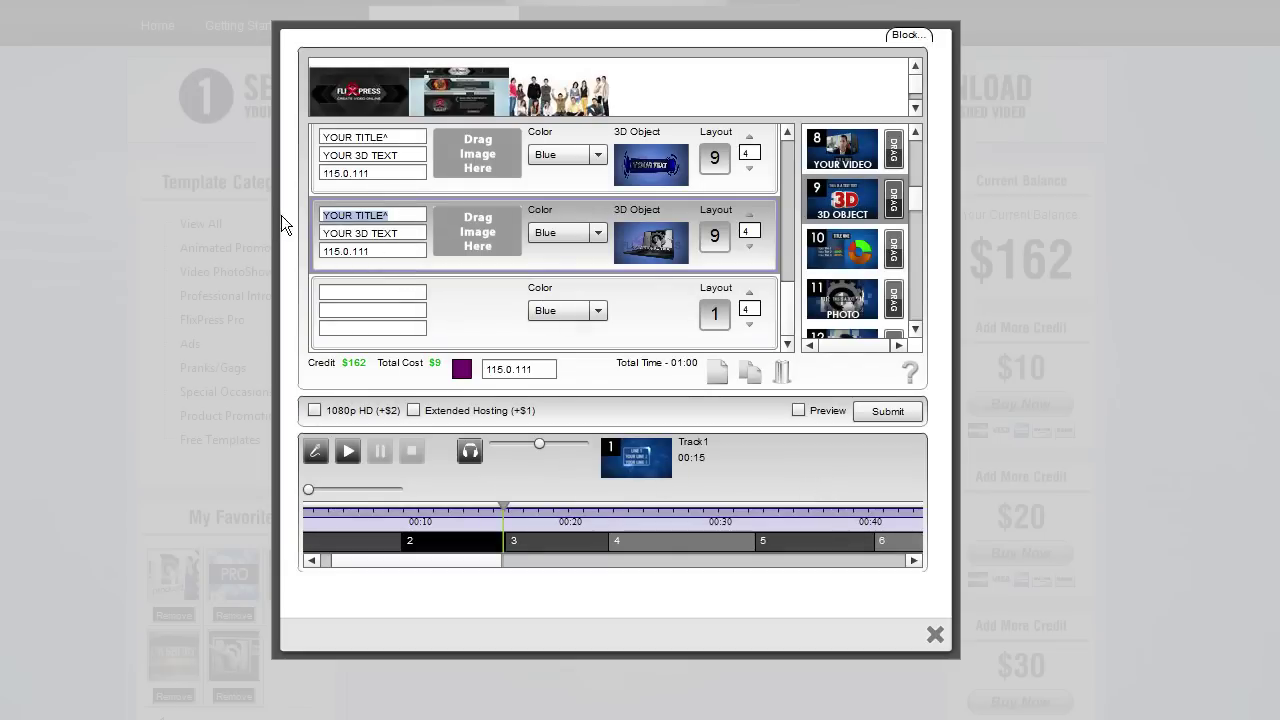
left_click(418, 233)
left_click_drag(418, 233, 249, 240)
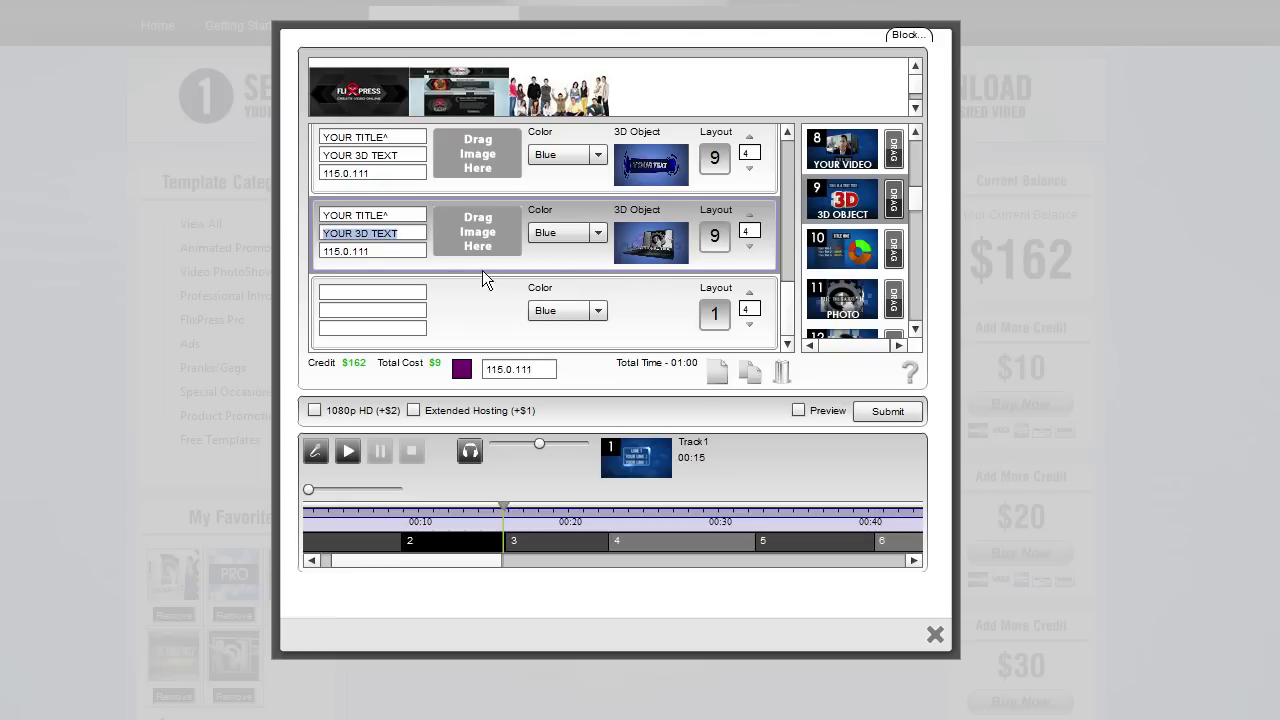
left_click_drag(403, 254, 297, 257)
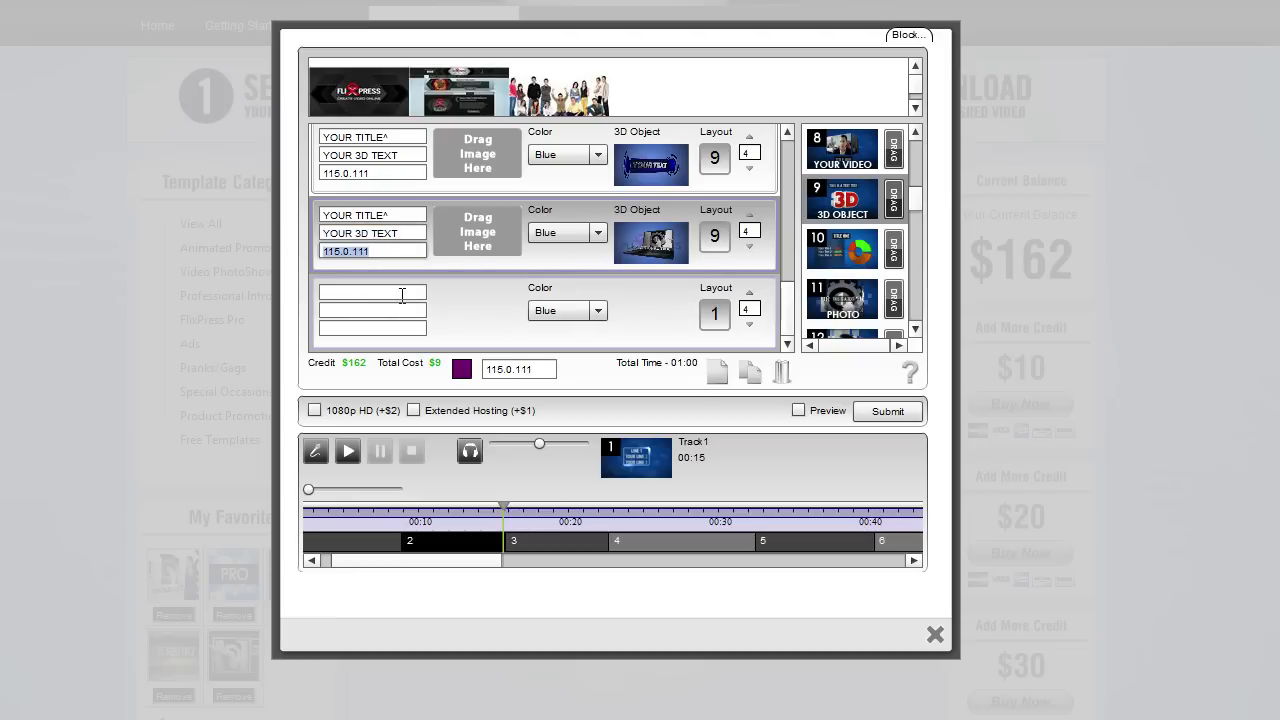
key("Delete")
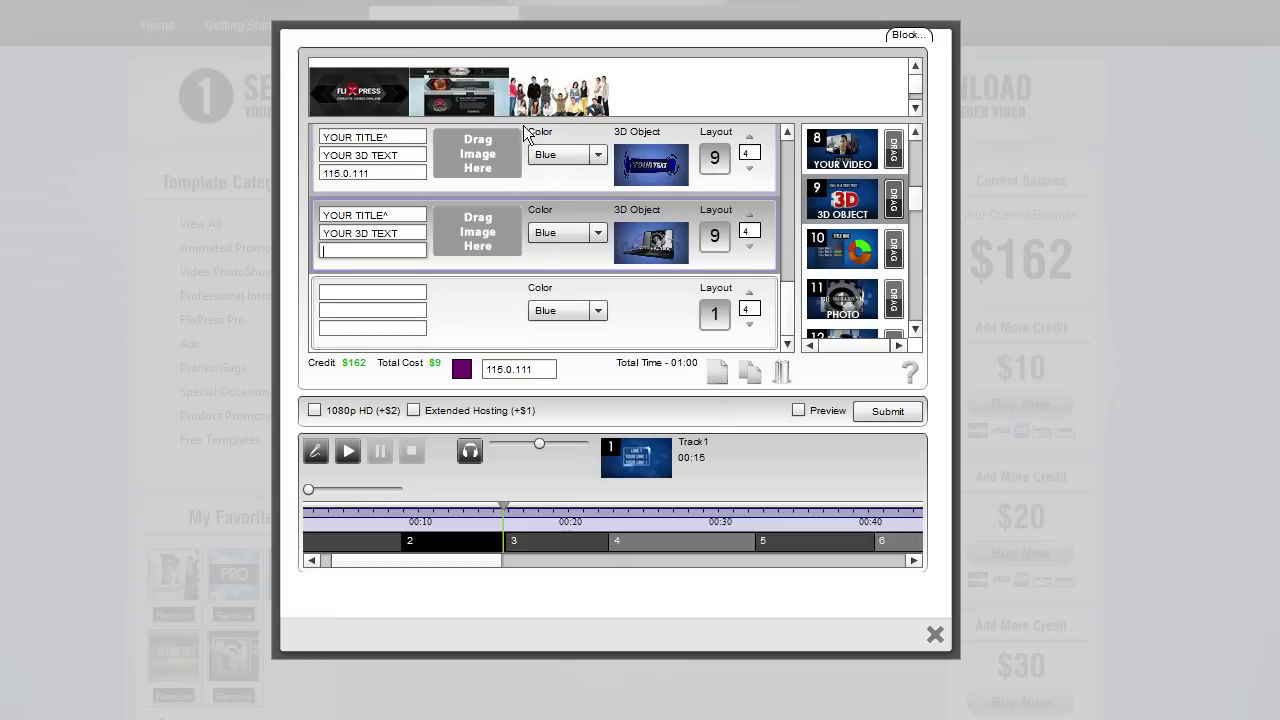
left_click_drag(380, 93, 480, 246)
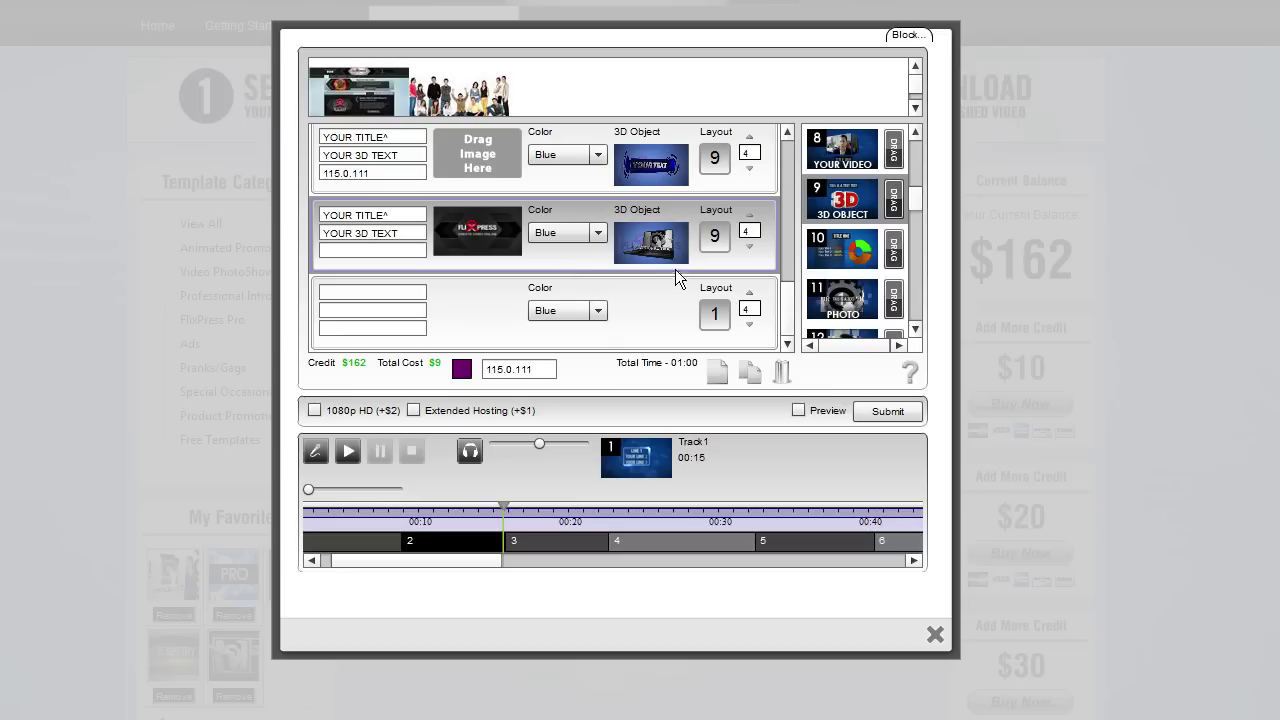
Step: Apply layout 9 (3D OBJECT) to the last block and set Cloth Reveal from the People category of VideoObjects as its 3D object
left_click(680, 317)
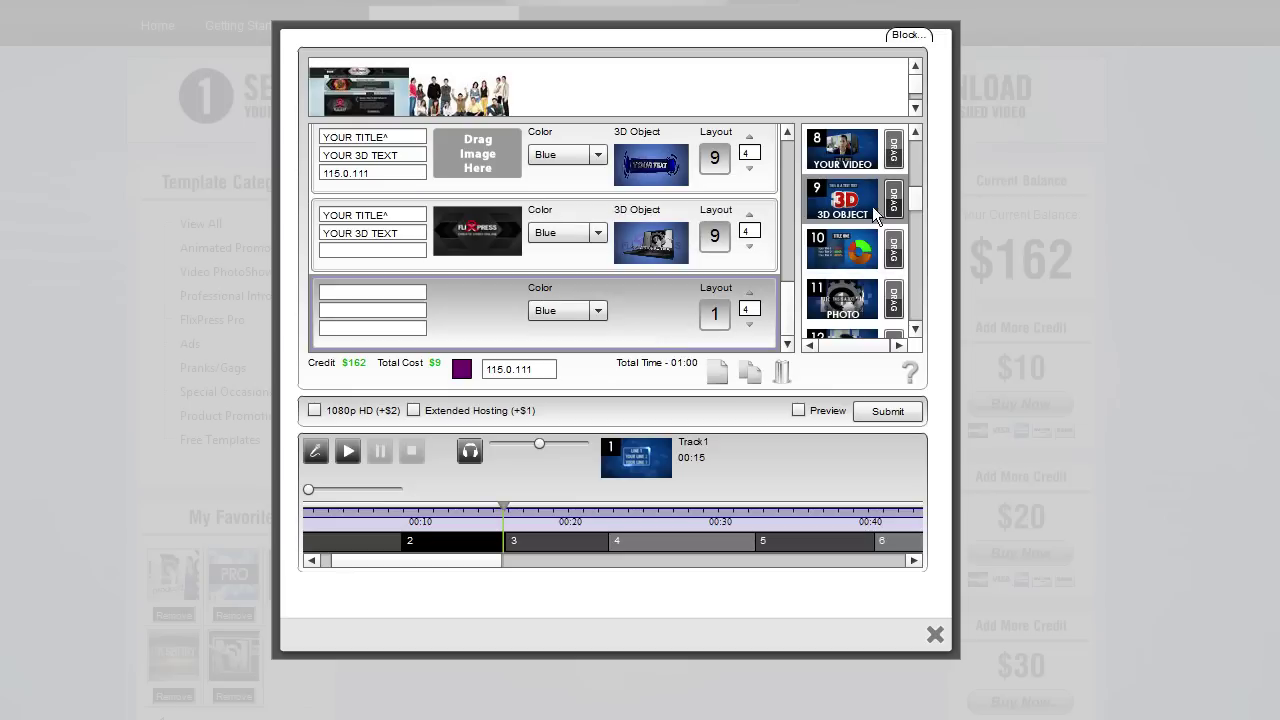
left_click_drag(893, 199, 658, 315)
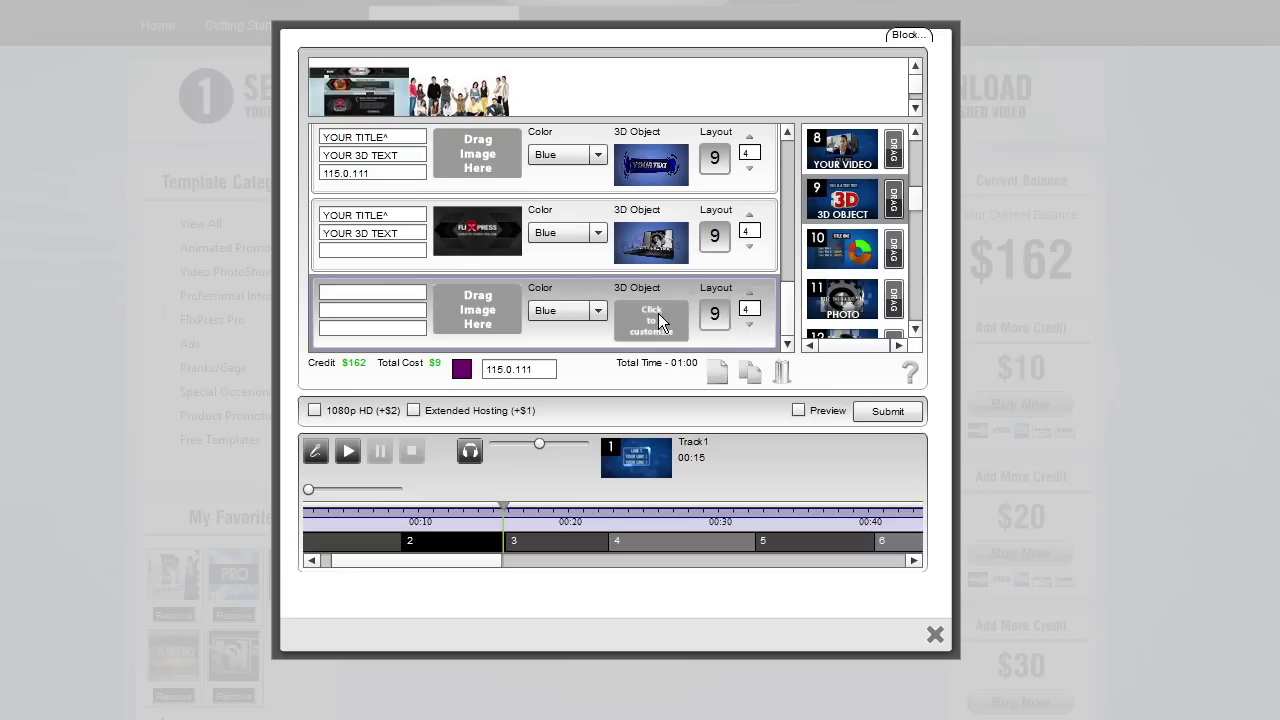
left_click(651, 318)
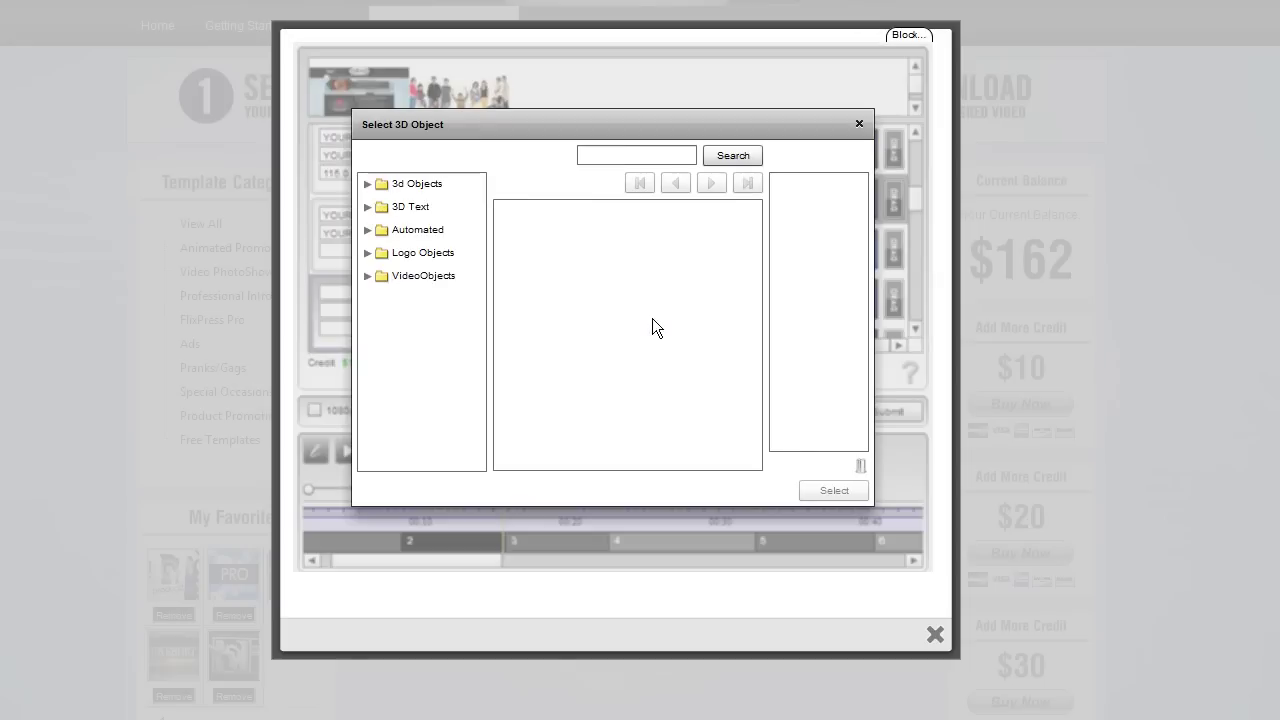
left_click(359, 276)
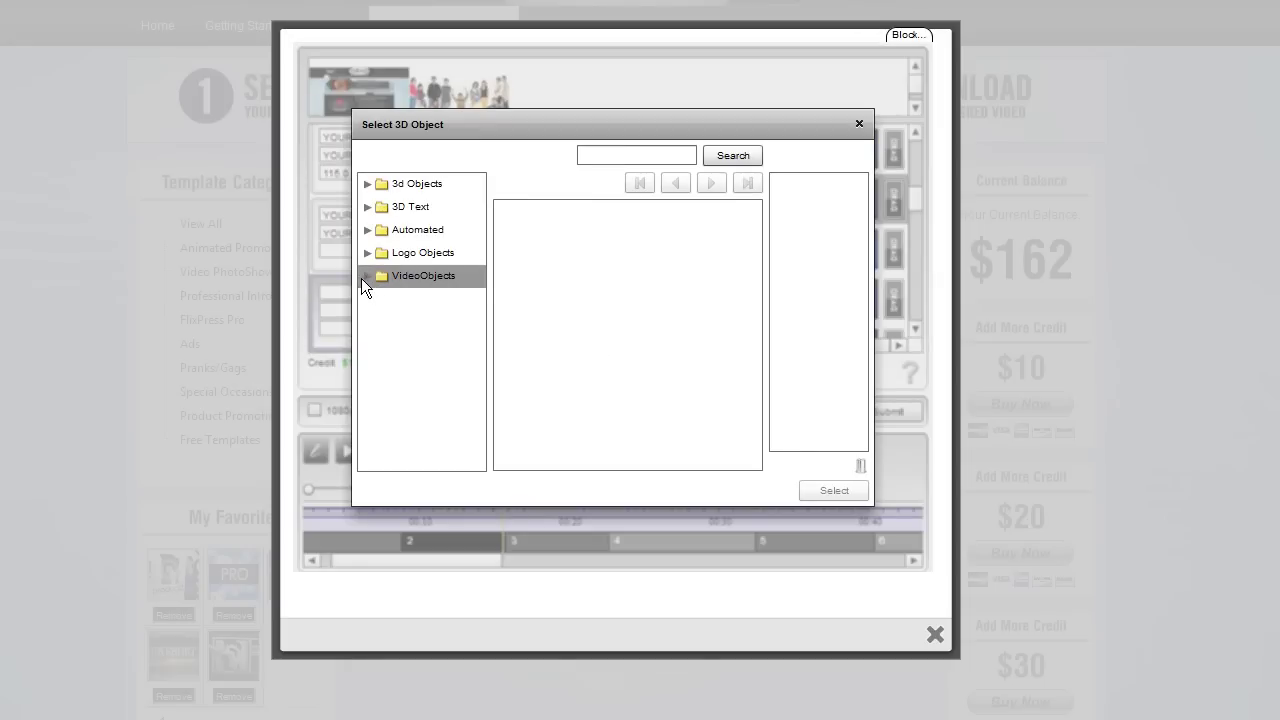
left_click(362, 280)
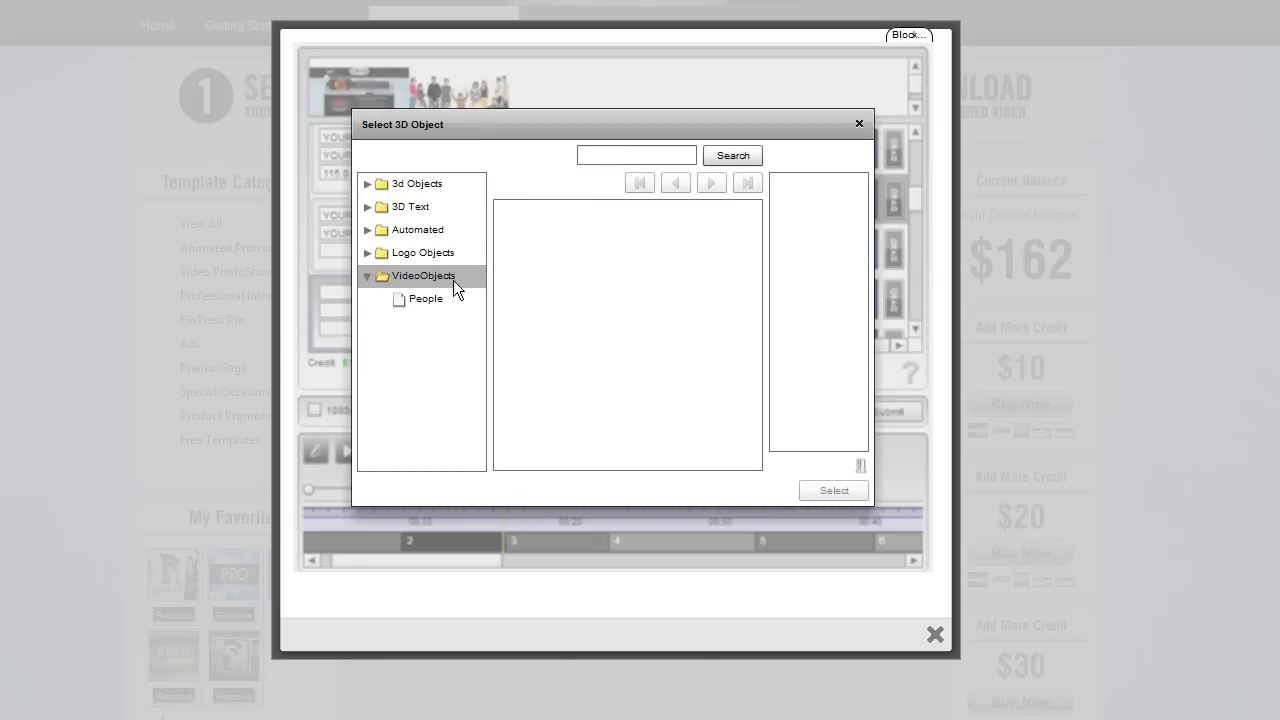
left_click(398, 304)
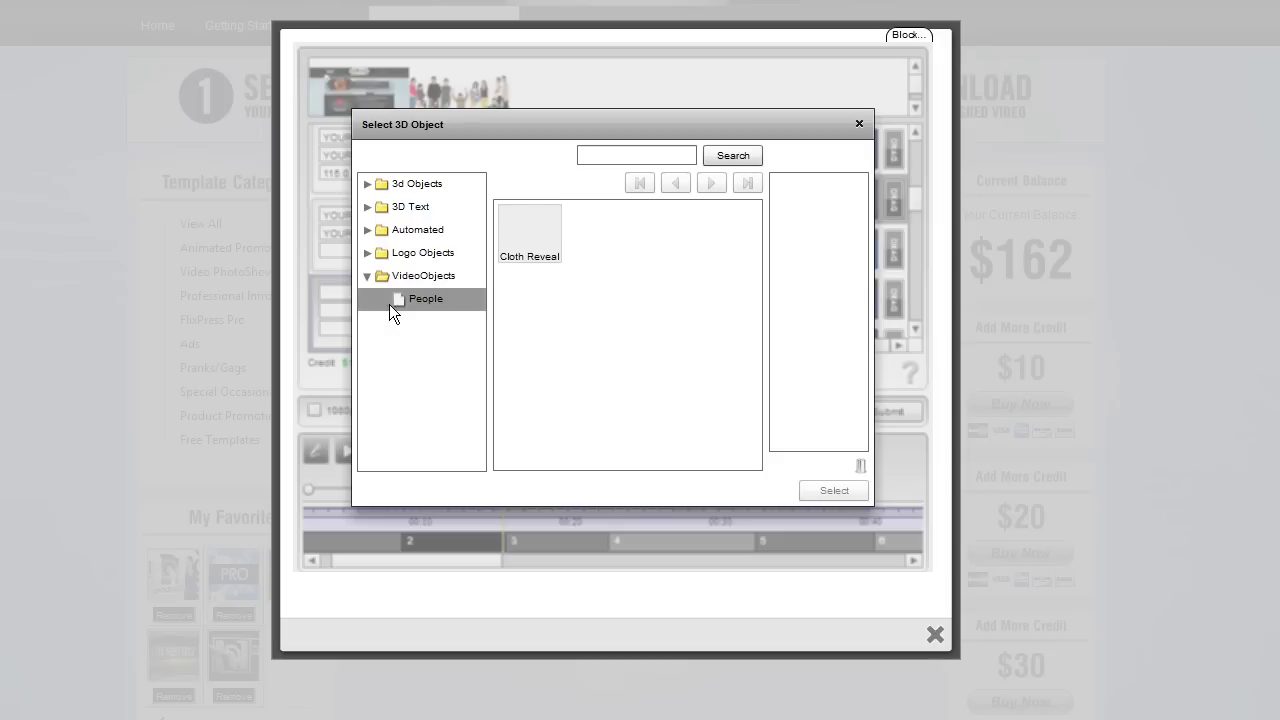
left_click(537, 232)
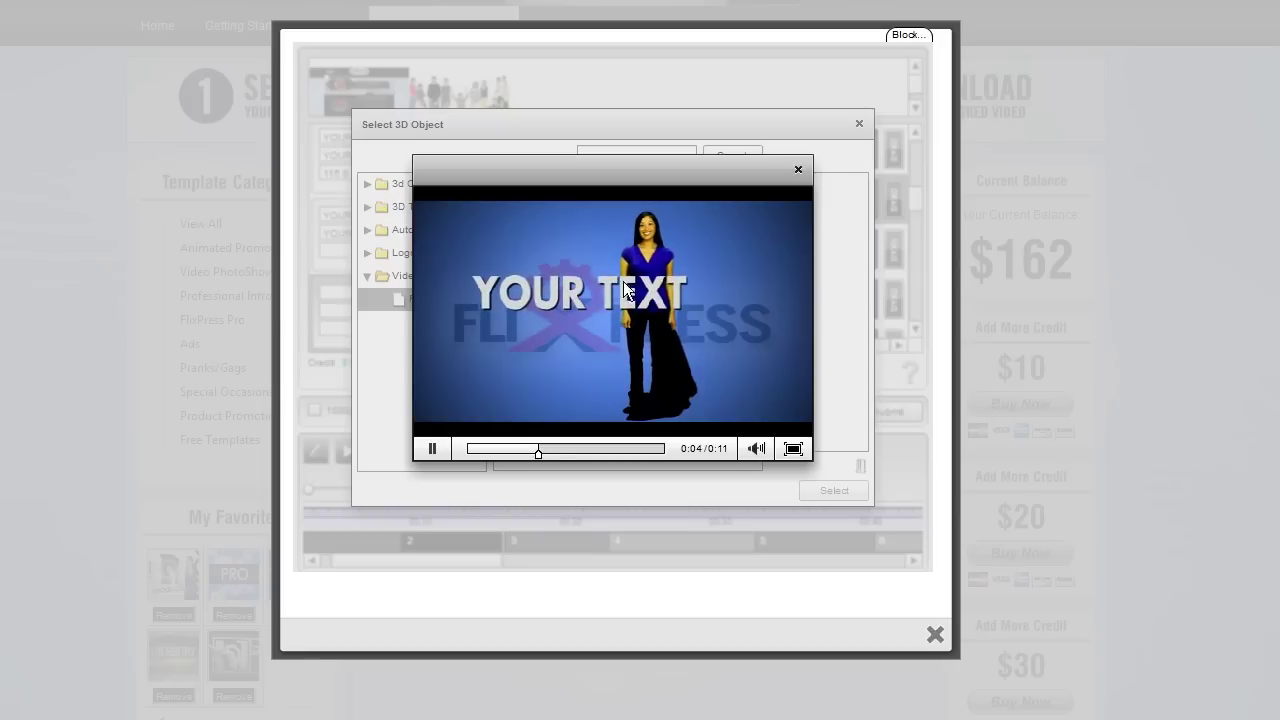
left_click(797, 170)
left_click(522, 236)
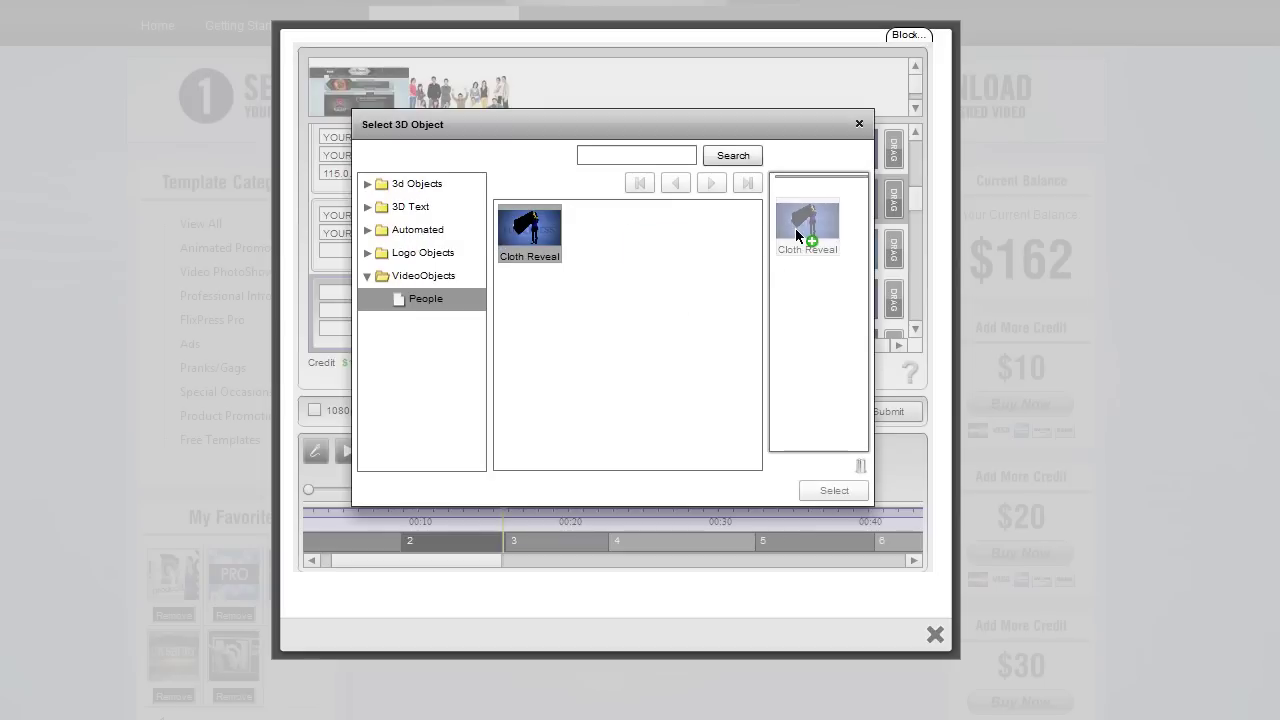
left_click(835, 491)
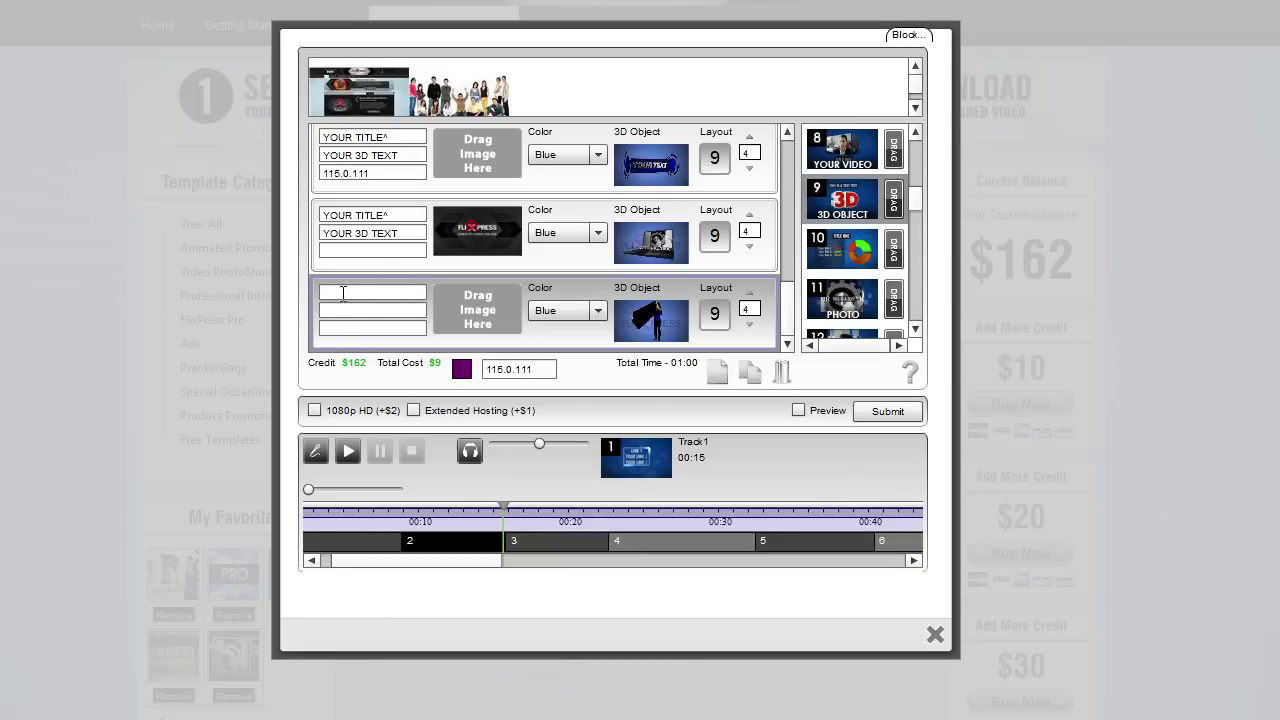
Step: Enter GET IT in the first text line and FREE in the second text line of the last block
left_click(843, 205)
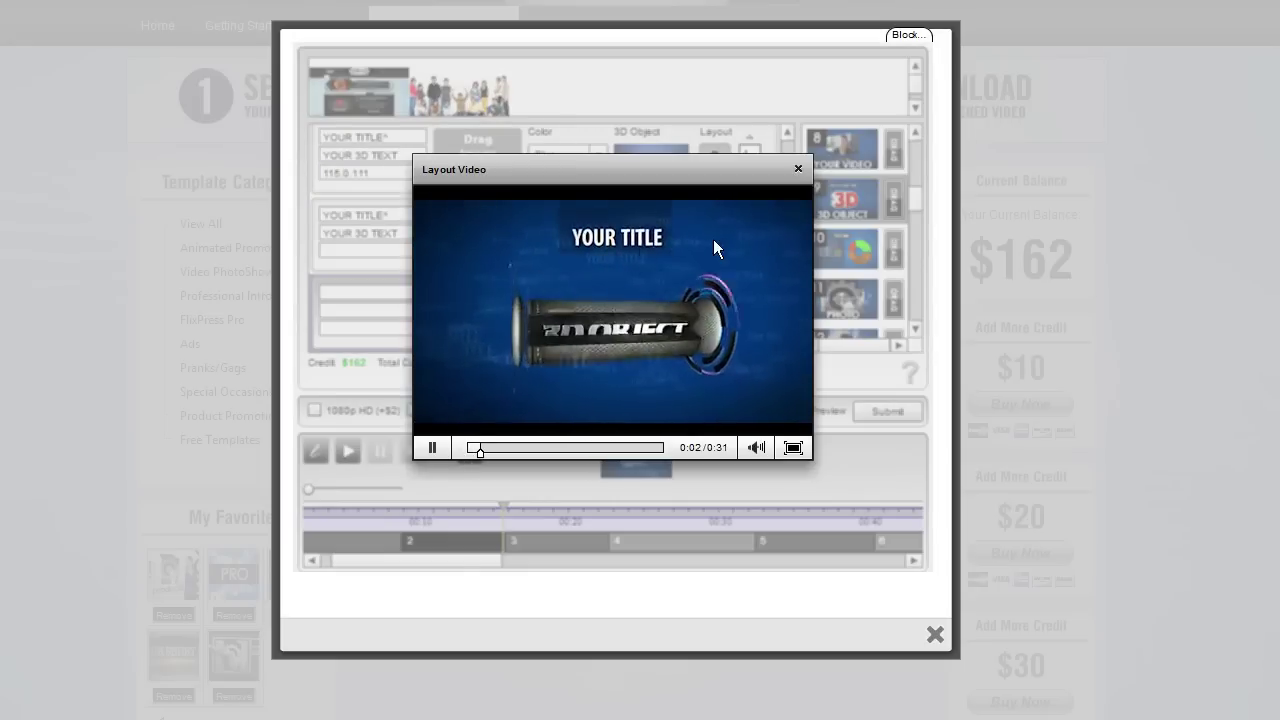
left_click(798, 169)
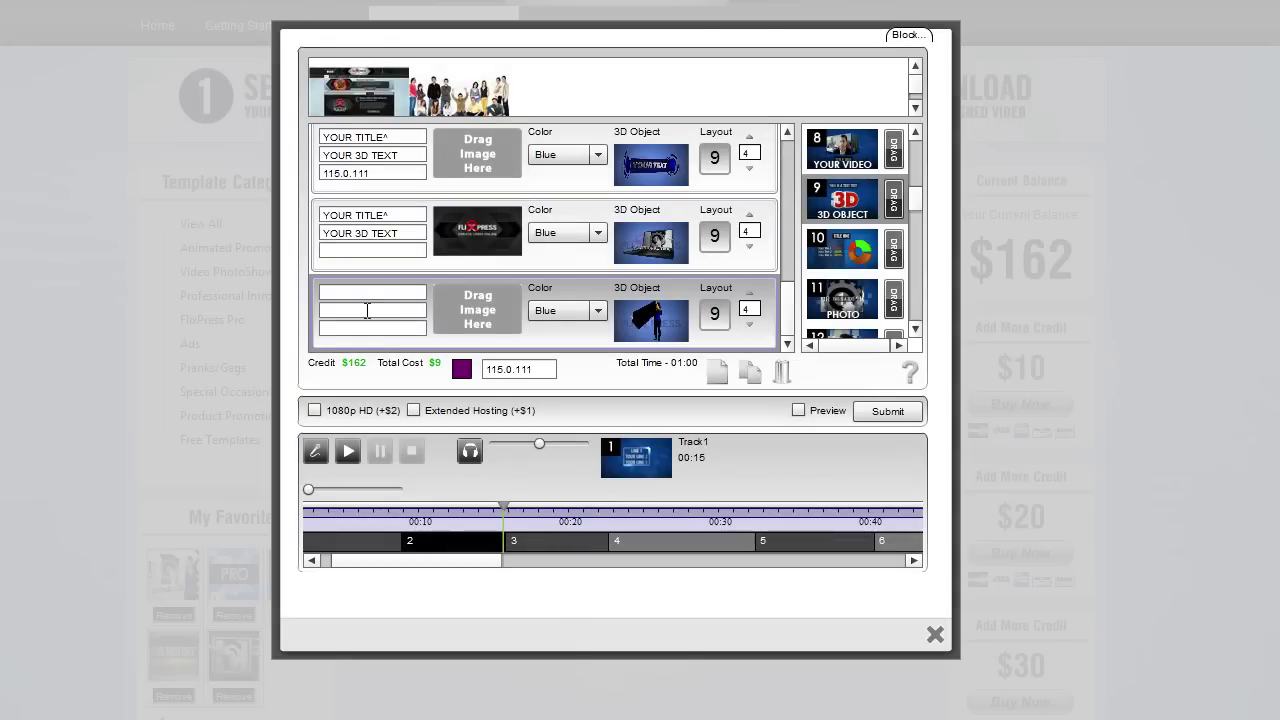
left_click_drag(400, 234, 308, 256)
key("ctrl+c")
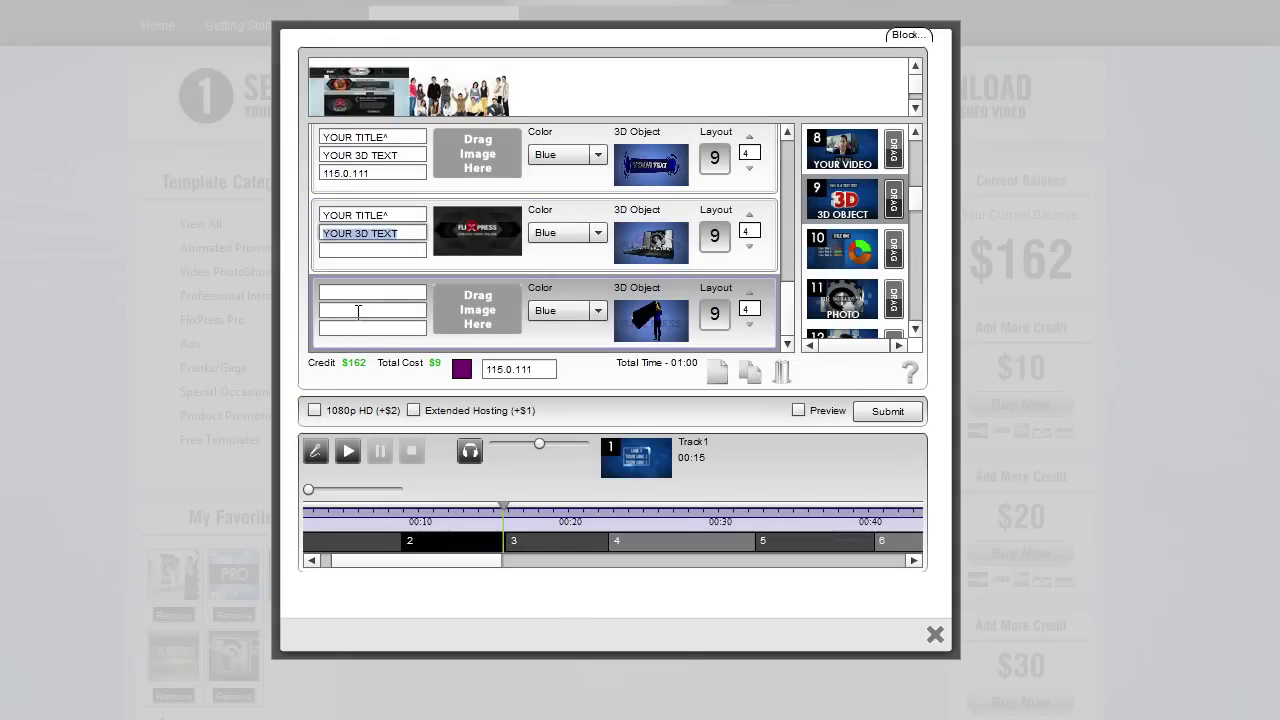
left_click(357, 311)
key("ctrl+v")
left_click_drag(412, 311, 265, 310)
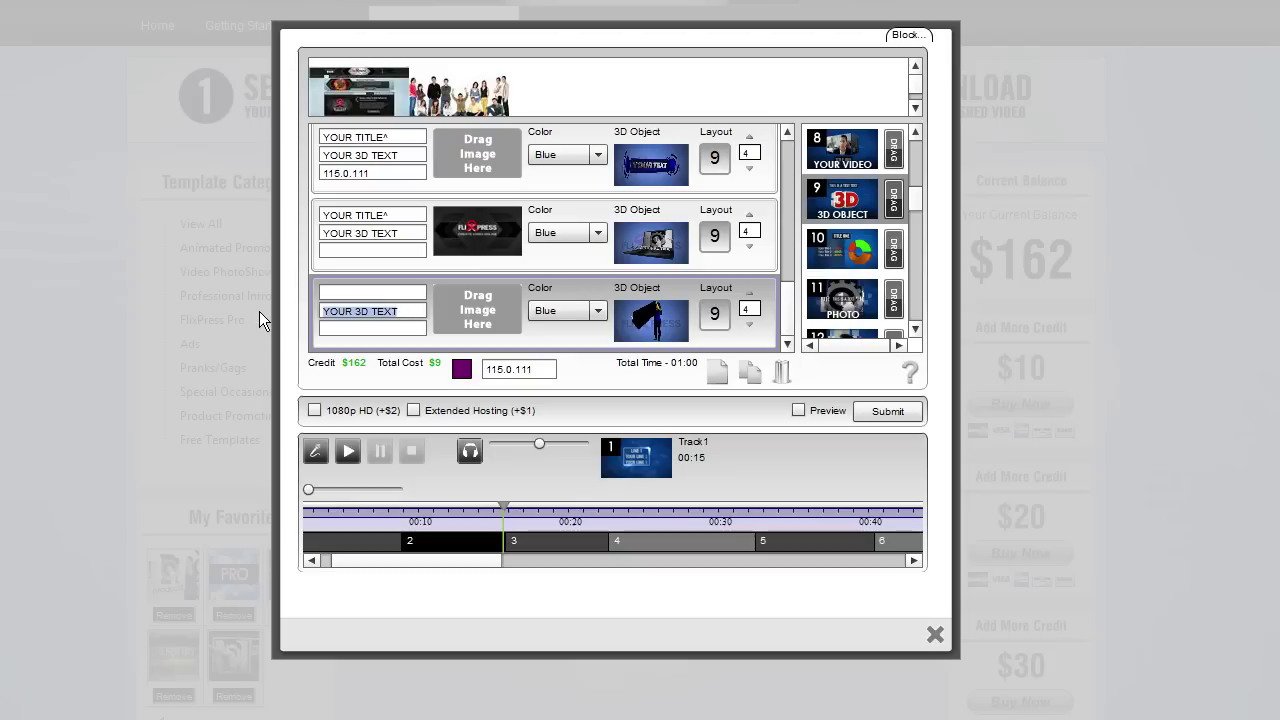
type("FREE")
left_click(343, 293)
type("GET IT")
left_click(352, 312)
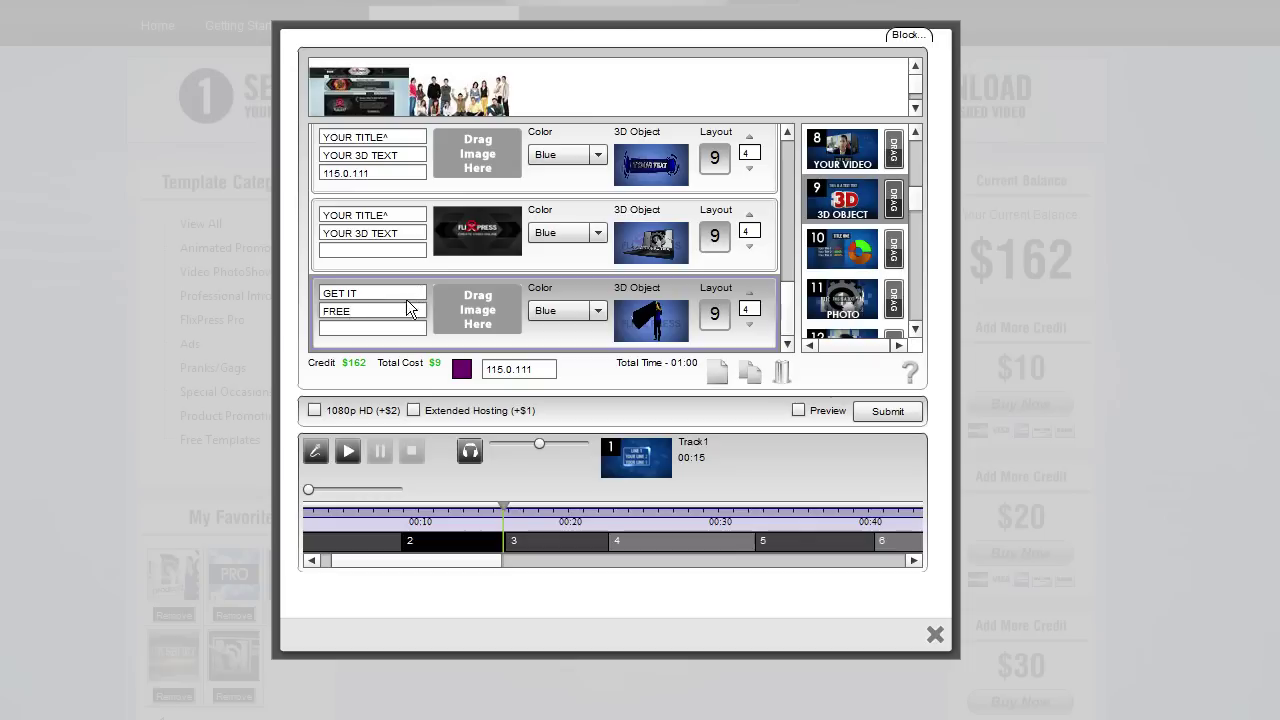